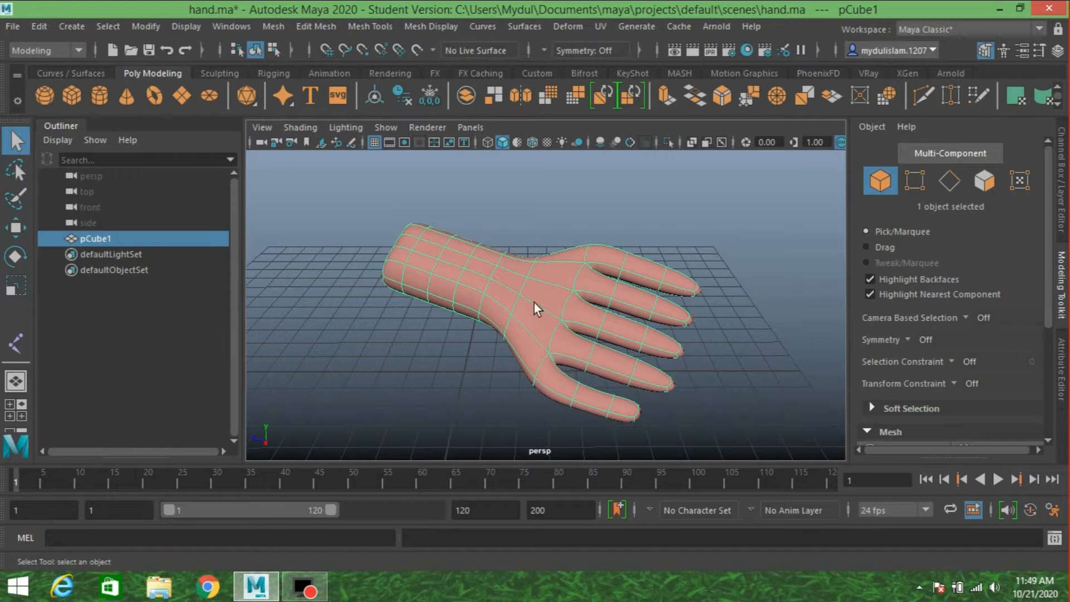
Step: Set the hand mesh's translation and rotation to 0 on all axes and freeze its transformations
click(535, 303)
click(1062, 187)
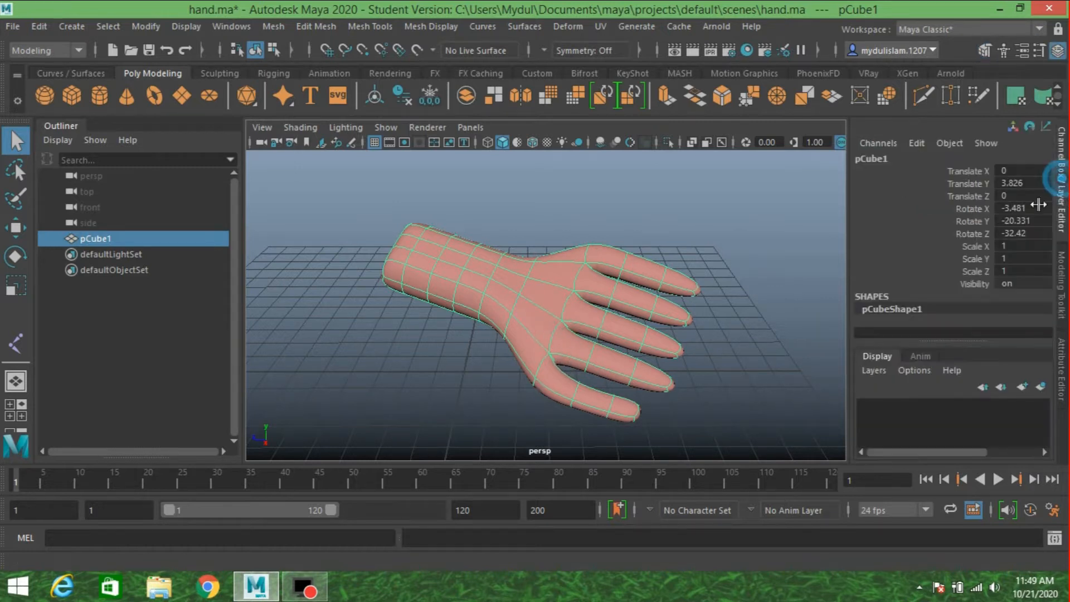
drag(1012, 170, 1024, 234)
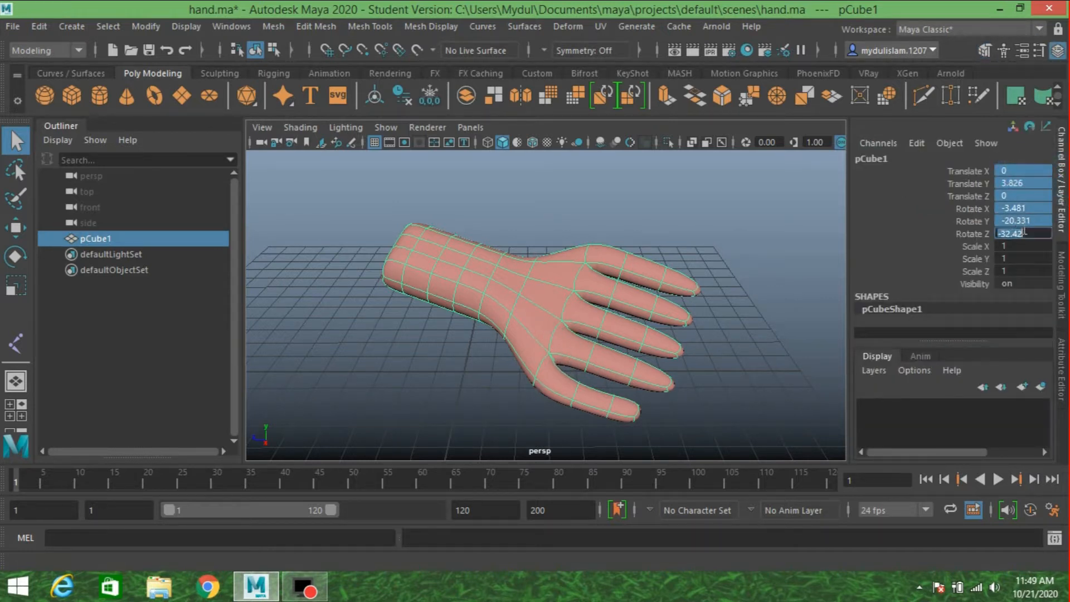
text(0)
key(Return)
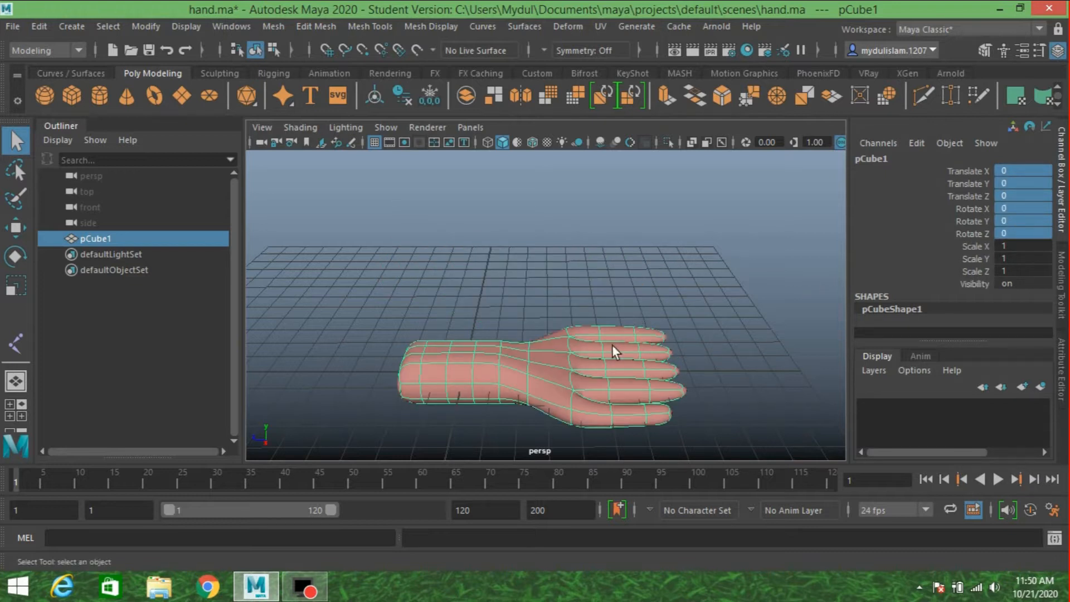
click(146, 25)
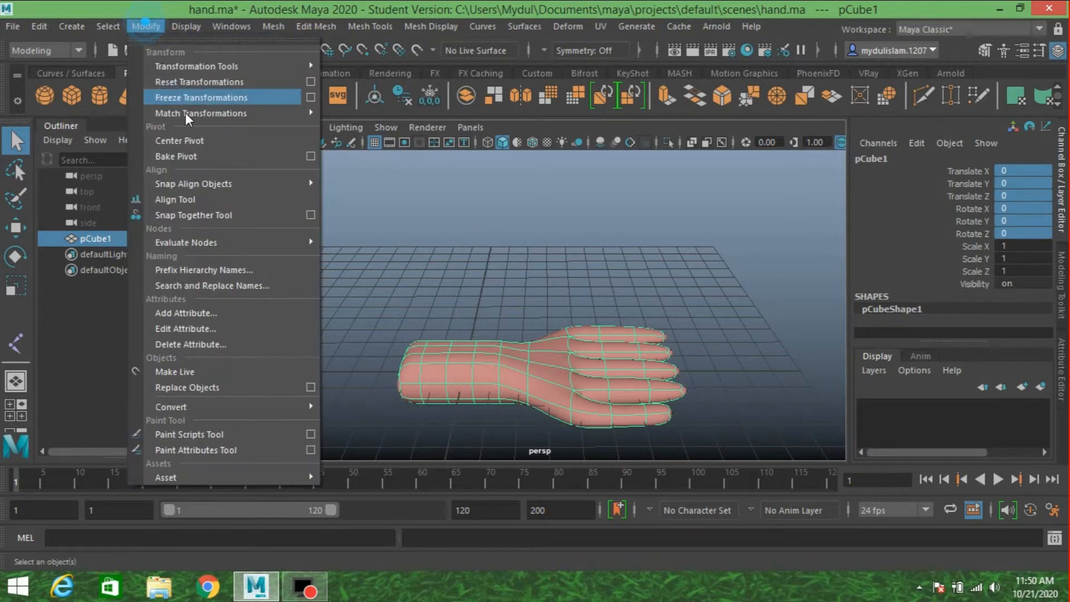
click(202, 98)
Step: In the top view, place a root joint in the forearm and a second at the palm's base, with X-ray joint display on
key(space)
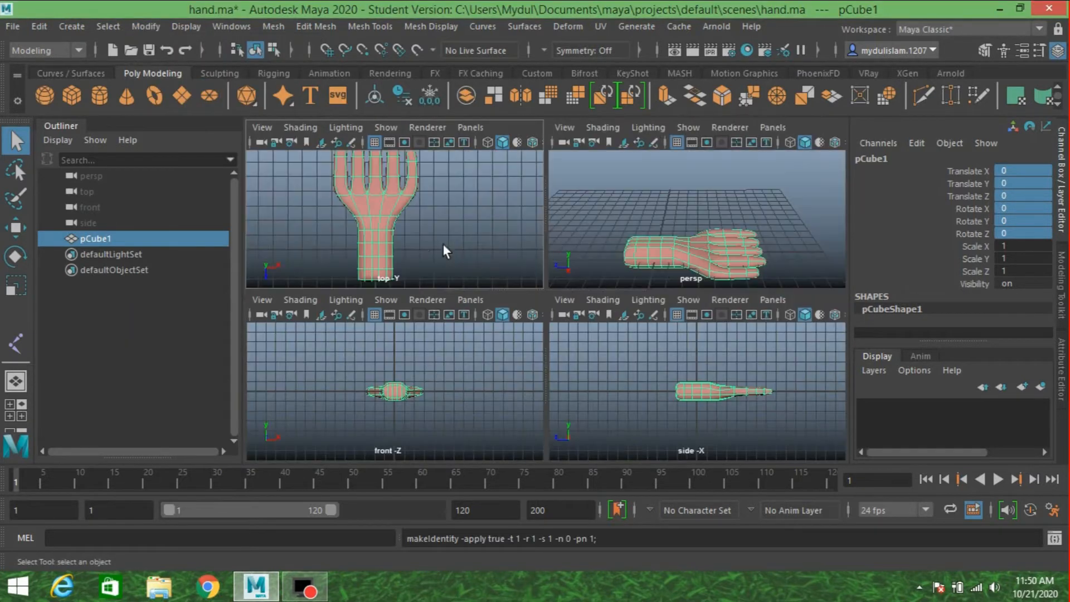
key(space)
scroll(432, 255, down, 2)
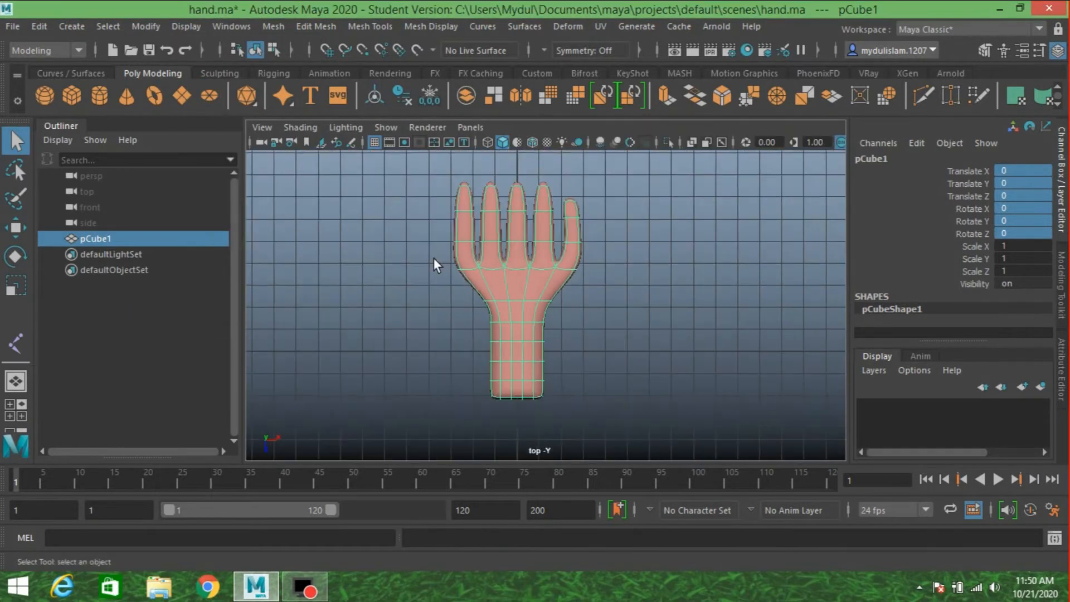
scroll(435, 261, up, 2)
scroll(587, 285, down, 2)
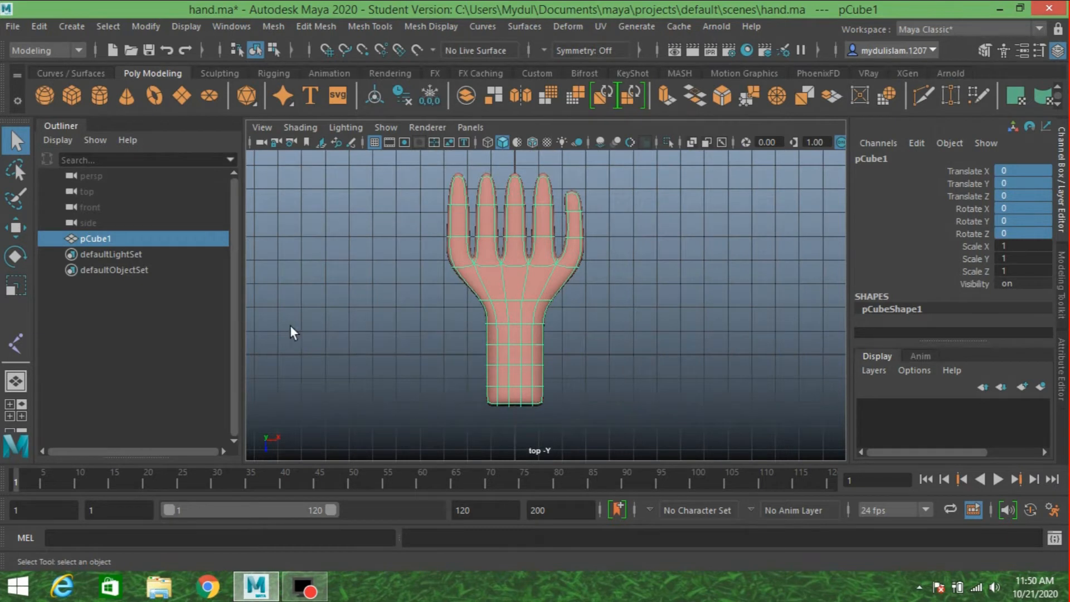
click(58, 47)
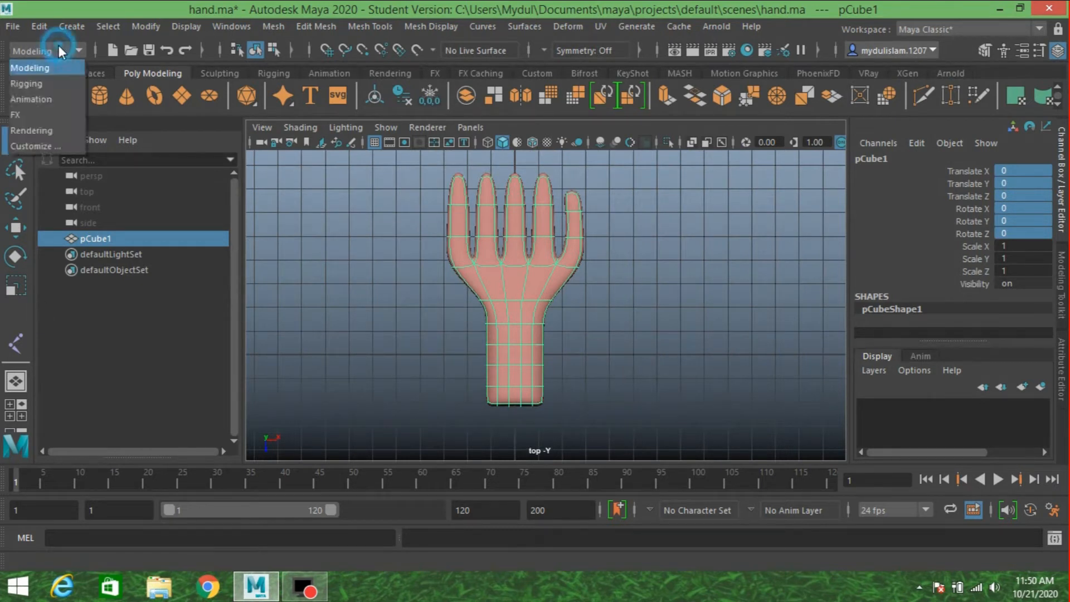
click(52, 77)
click(284, 28)
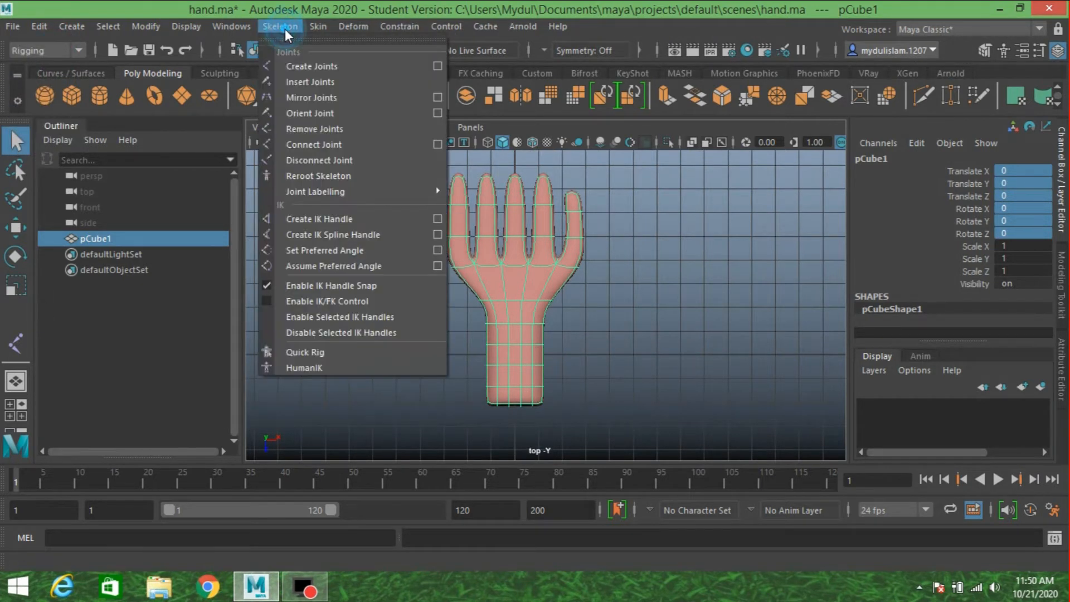
click(330, 66)
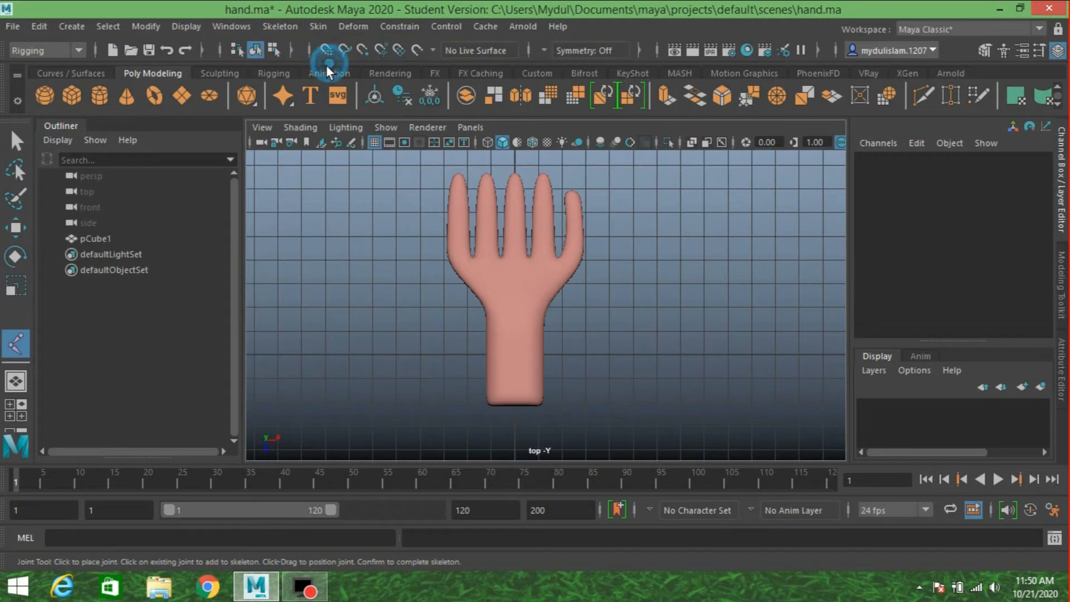
click(514, 365)
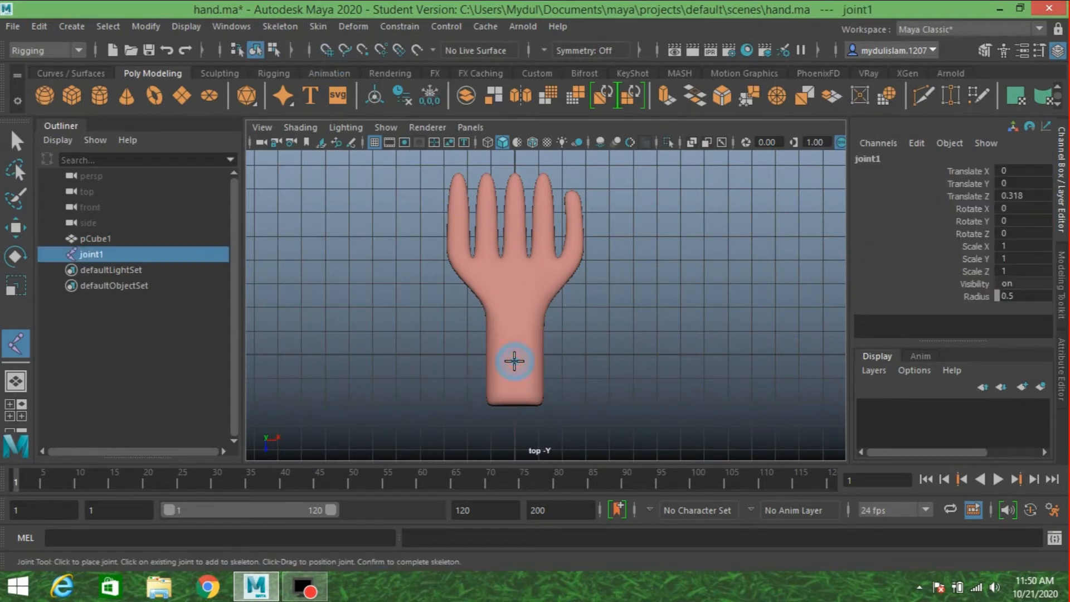
click(721, 142)
click(515, 305)
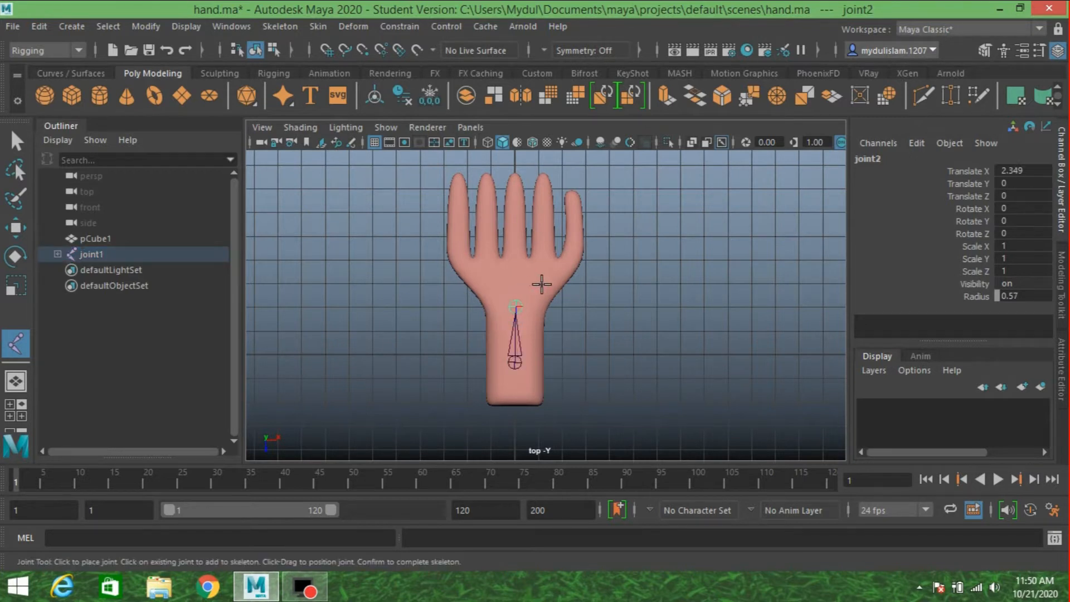
Step: Display wireframe on the shaded hand and place the third joint on the edge loop below the middle finger, redoing its first placement
click(514, 260)
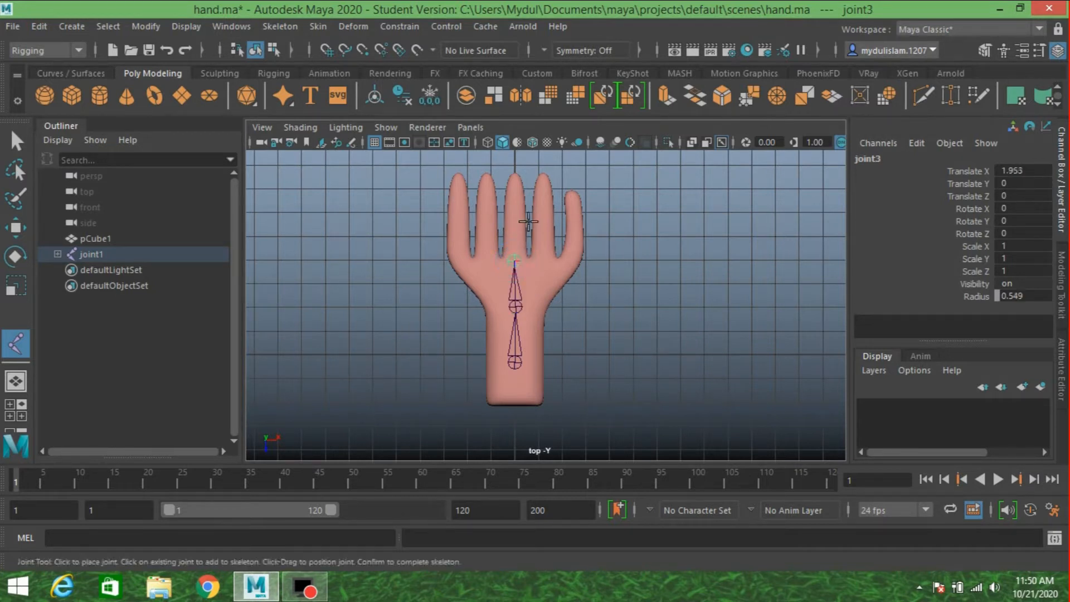
click(534, 144)
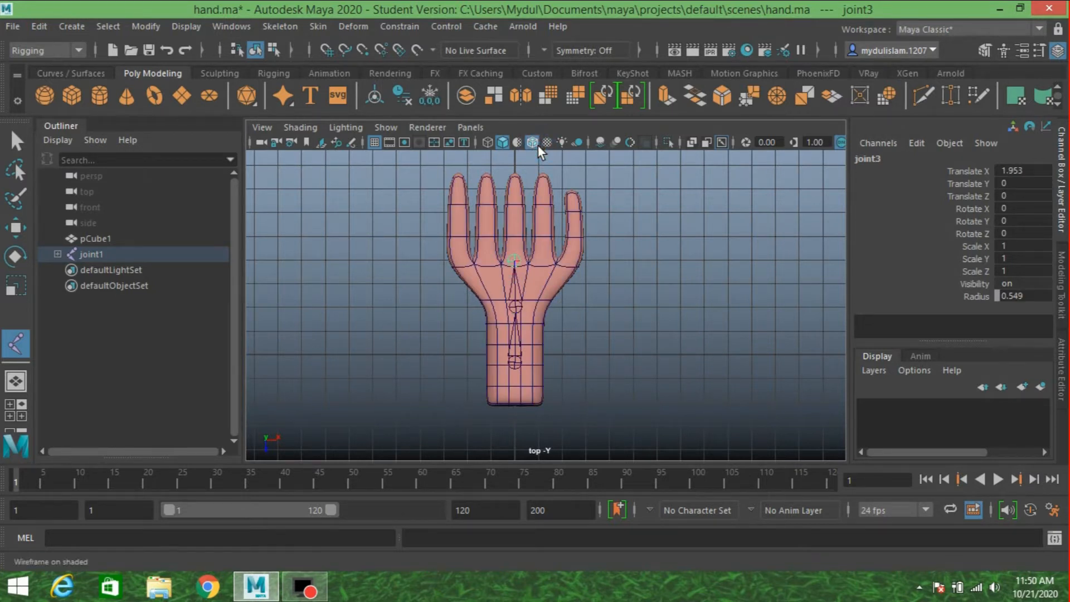
key(ctrl+z)
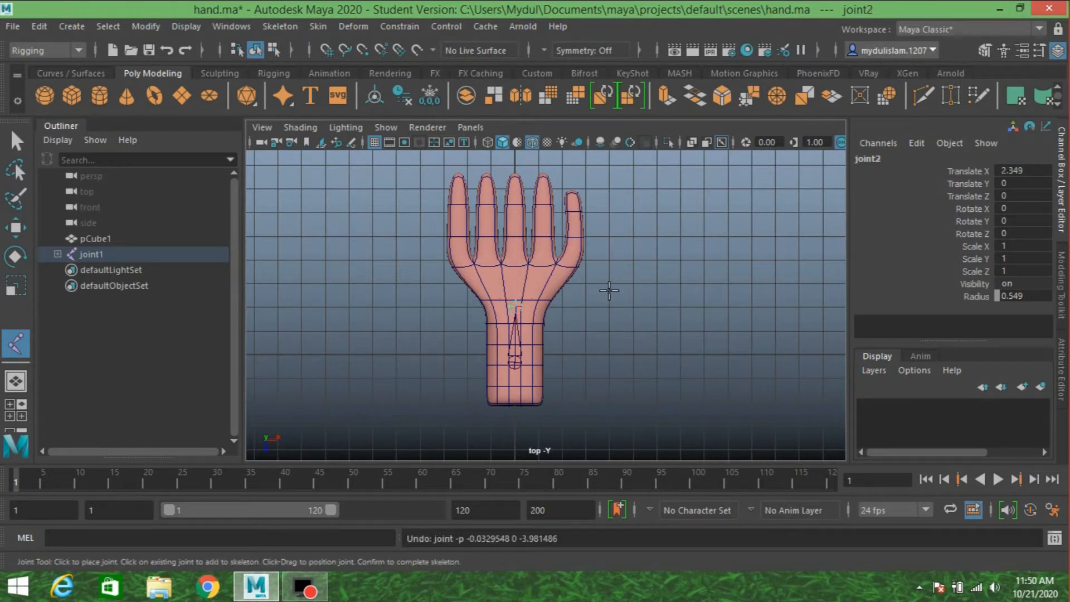
click(513, 268)
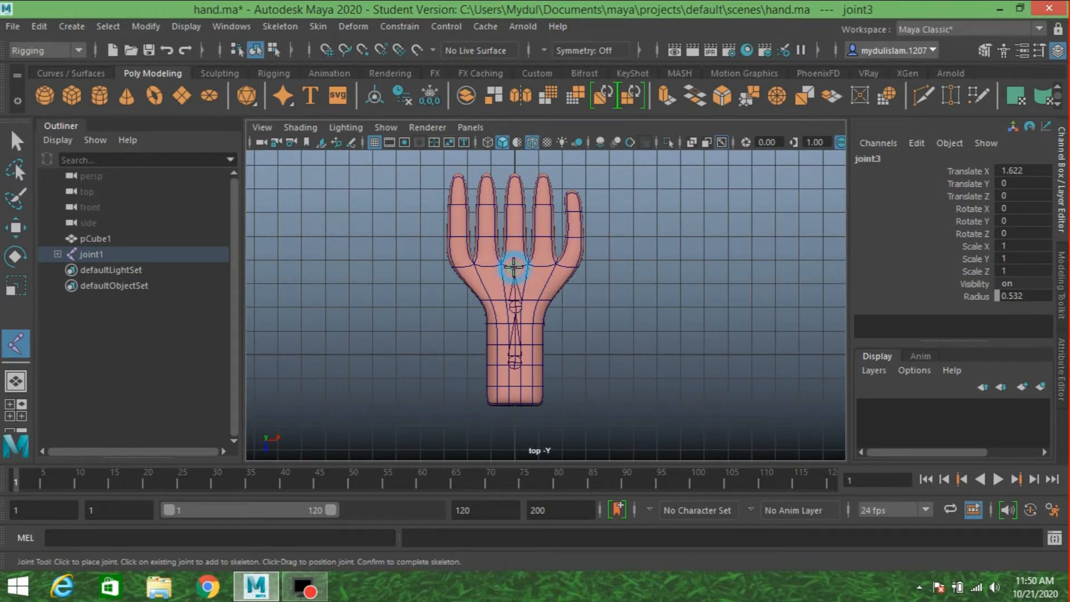
Step: Extend the chain with three joints along the middle finger up to its tip and complete the skeleton
click(513, 233)
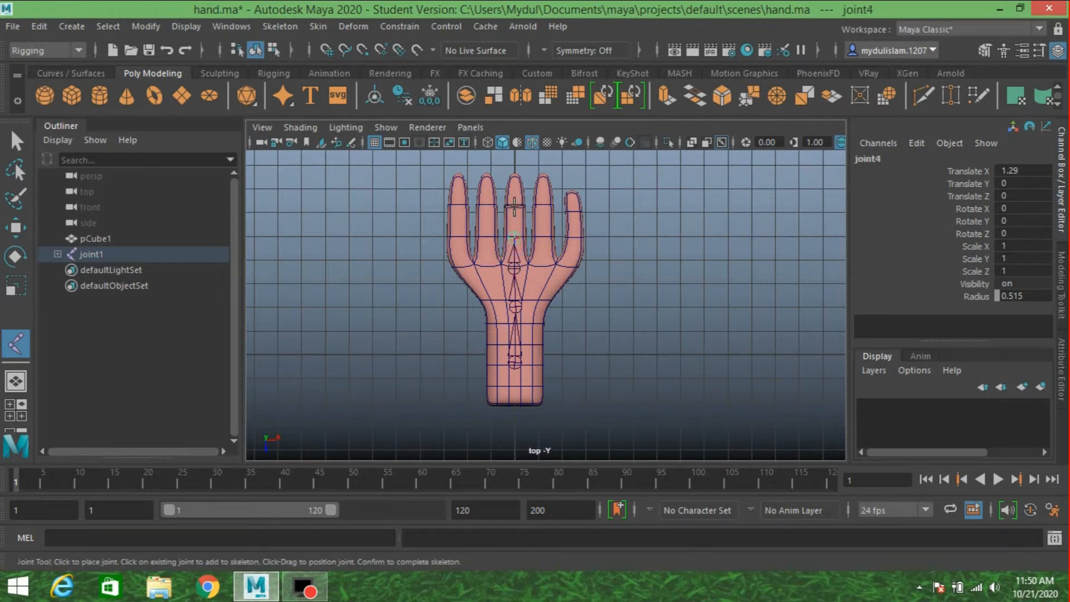
drag(515, 207, 515, 178)
click(518, 178)
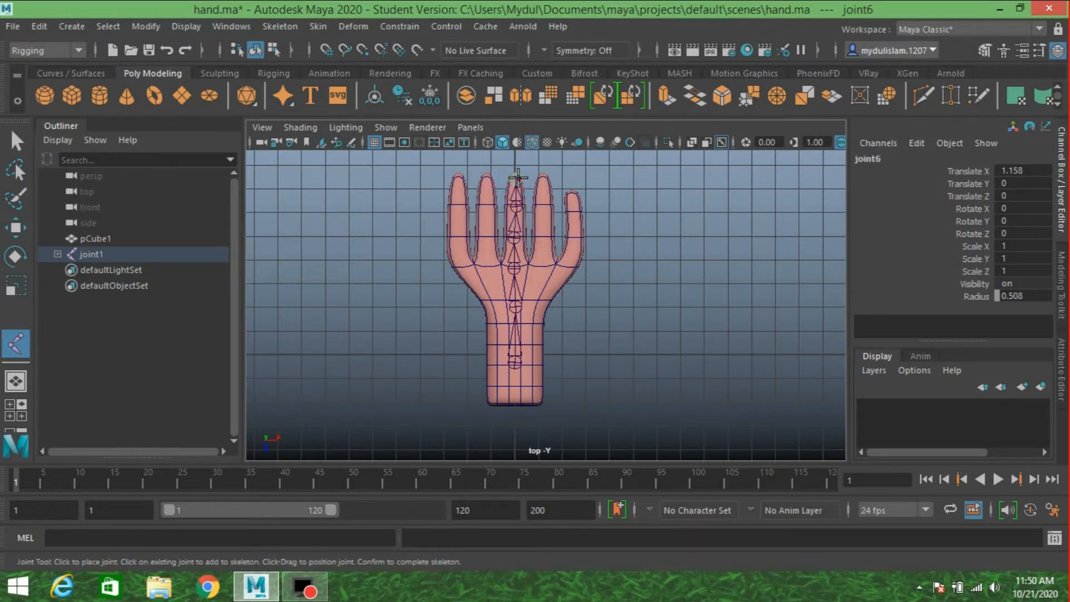
key(Return)
key(q)
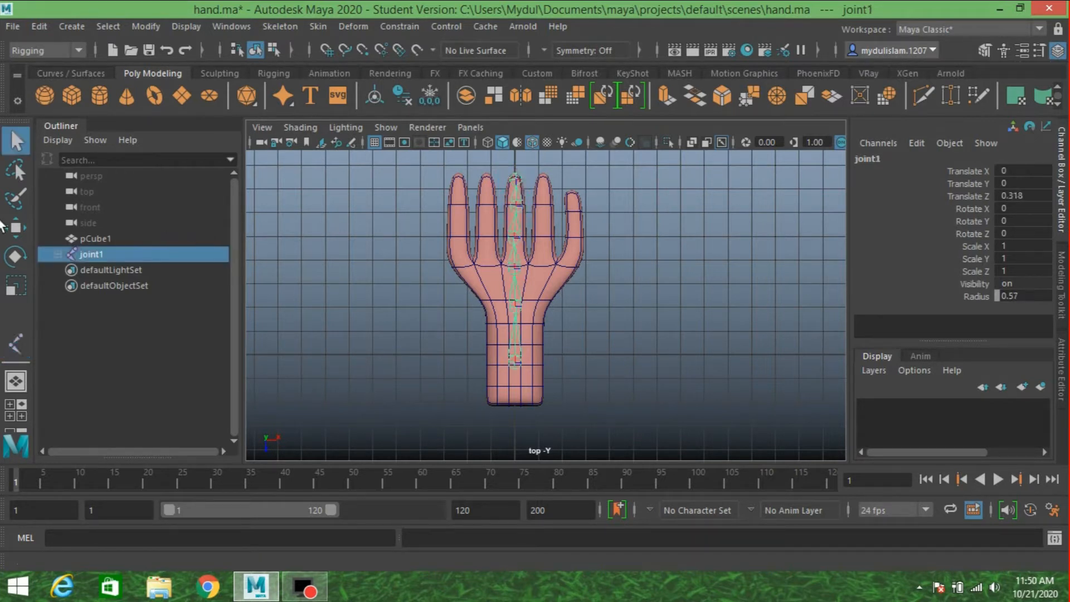
Step: Move joint5, just below the middle fingertip, slightly sideways to a Translate Z of about -0.033
click(514, 207)
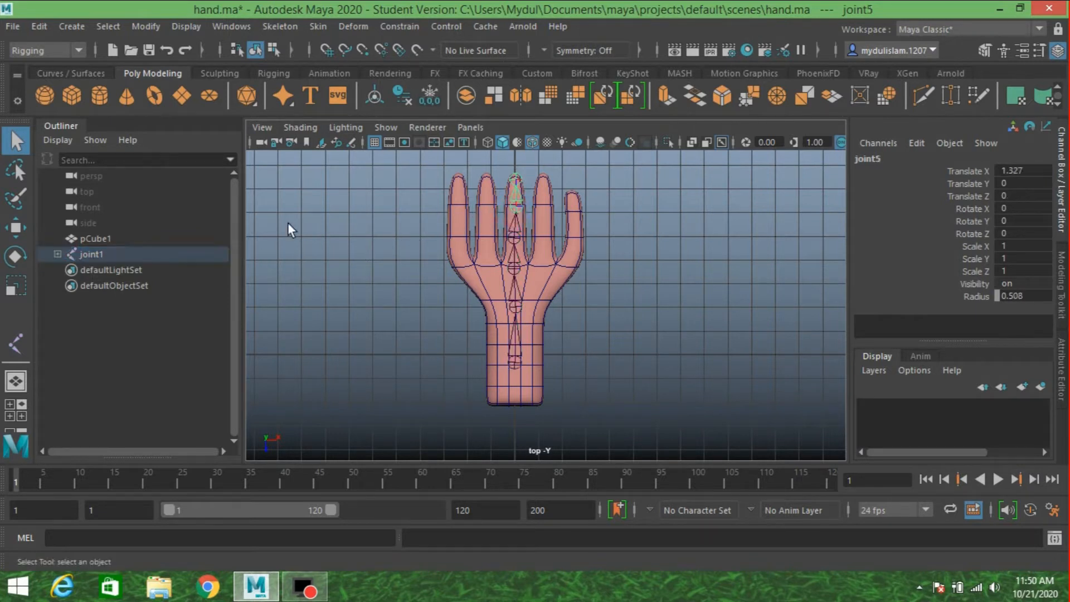
click(3, 228)
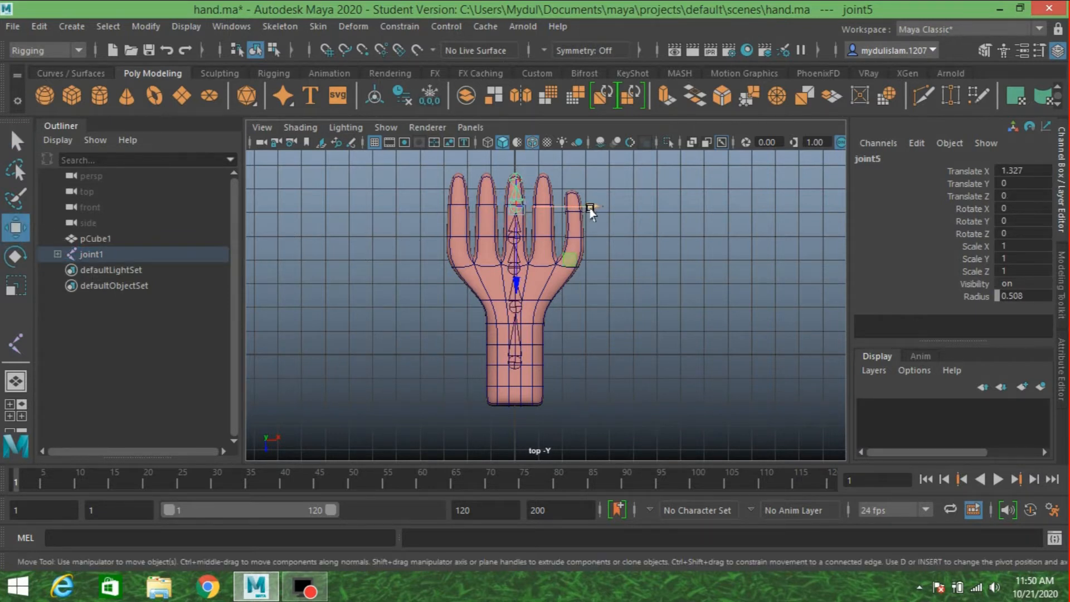
drag(591, 213, 590, 213)
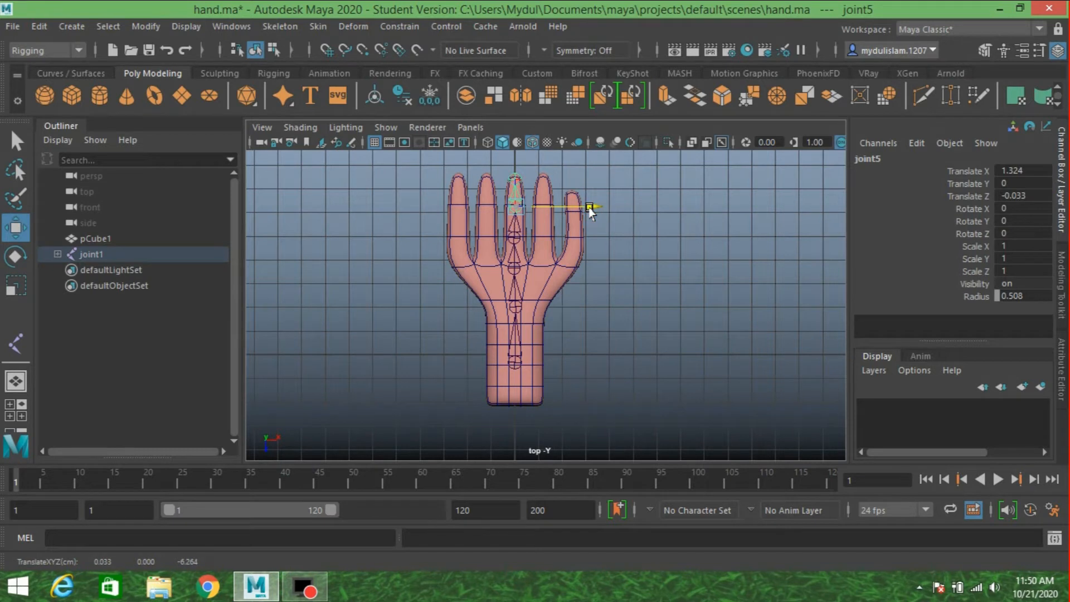
click(19, 141)
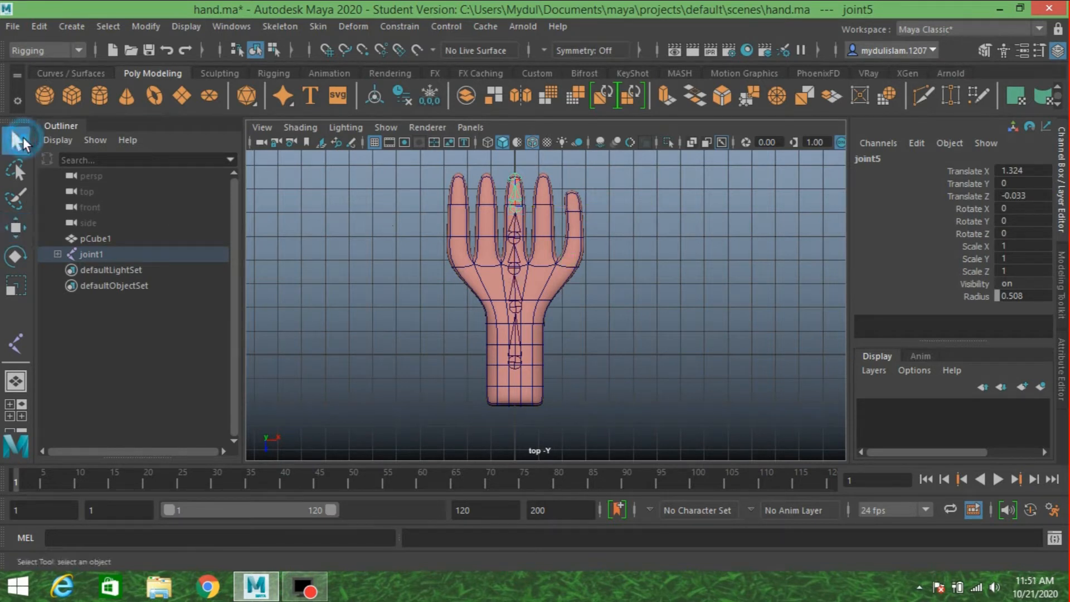
Step: Unparent joint2 through joint6 one after another so that all six joints are independent
click(512, 364)
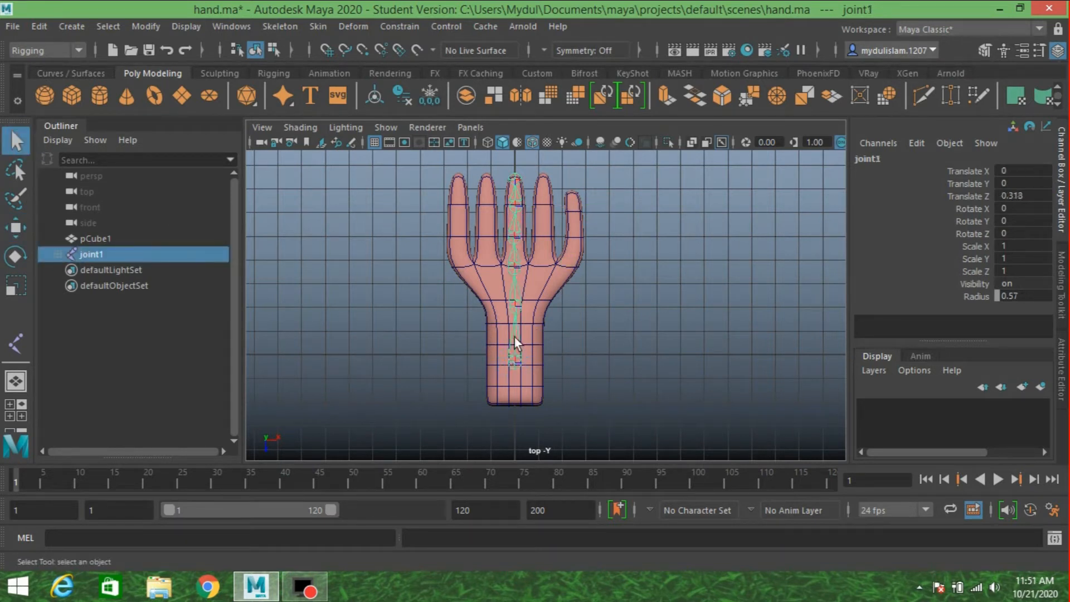
click(516, 312)
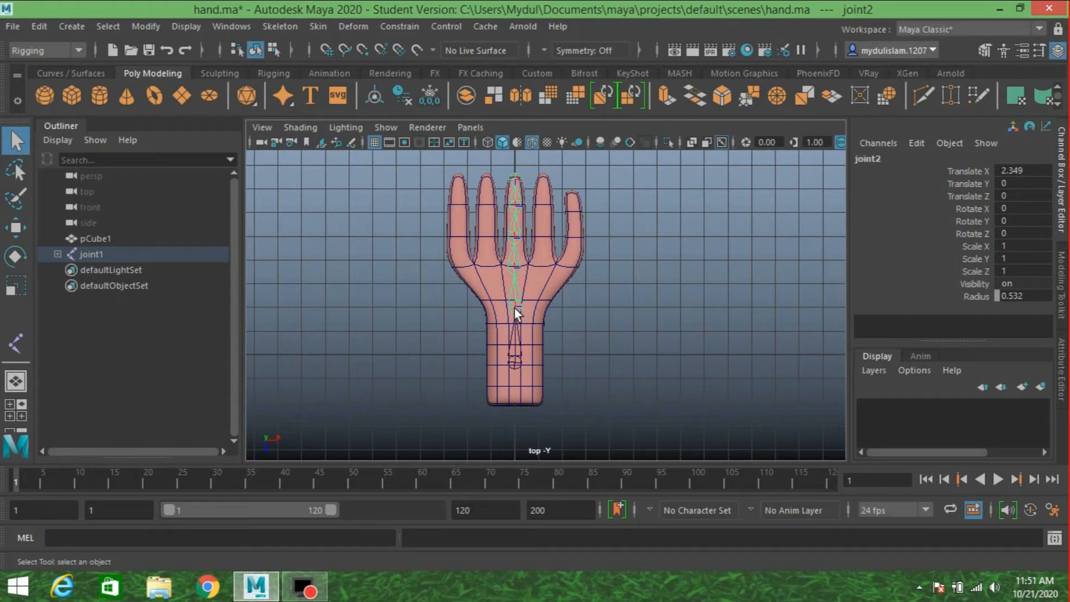
key(shift+p)
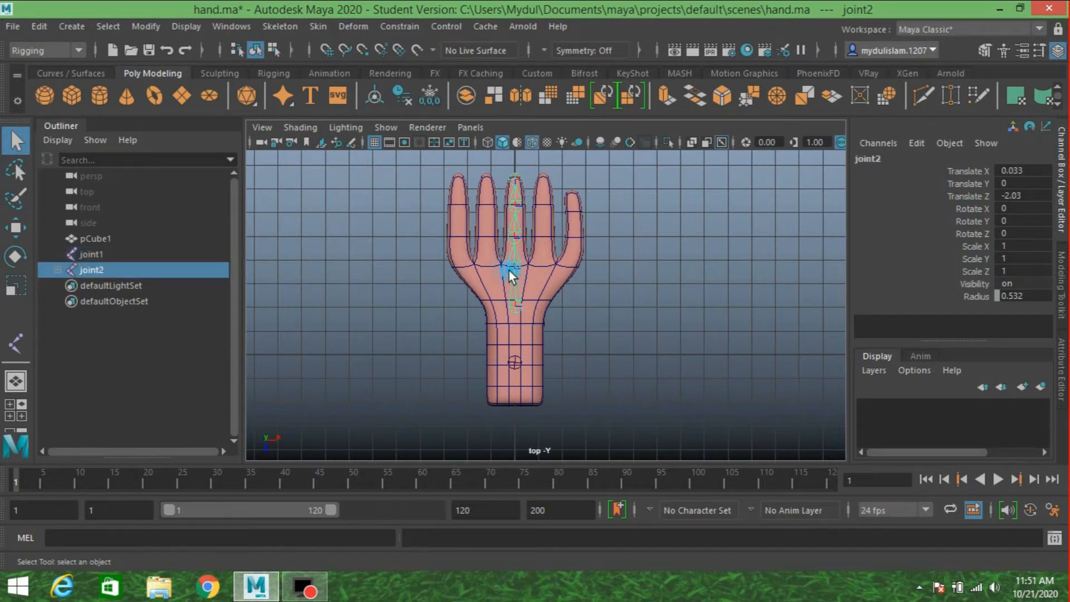
click(508, 269)
key(shift+p)
click(513, 242)
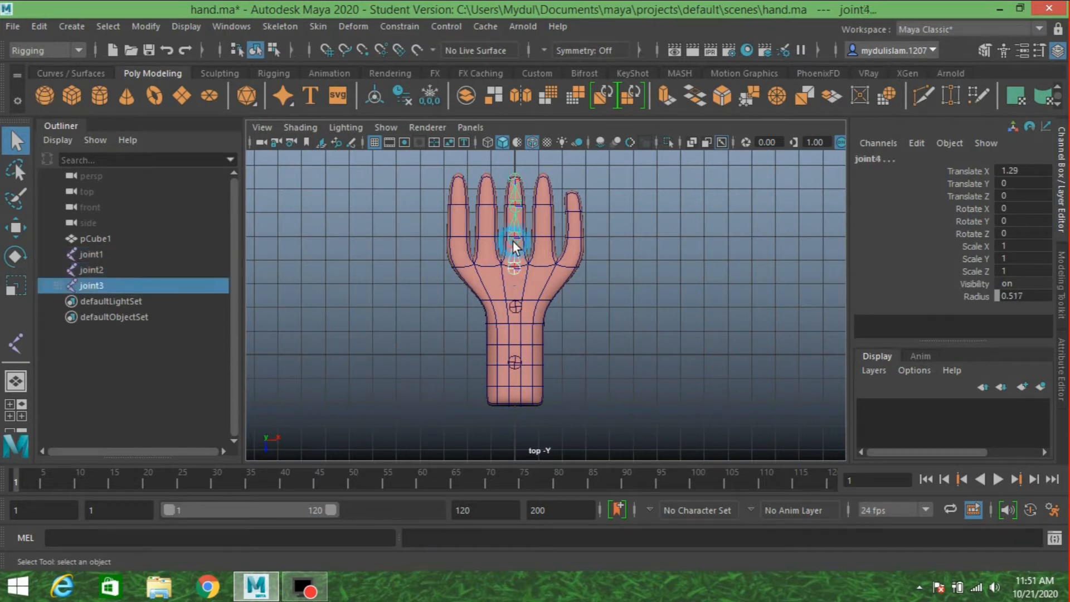
key(shift+p)
click(521, 206)
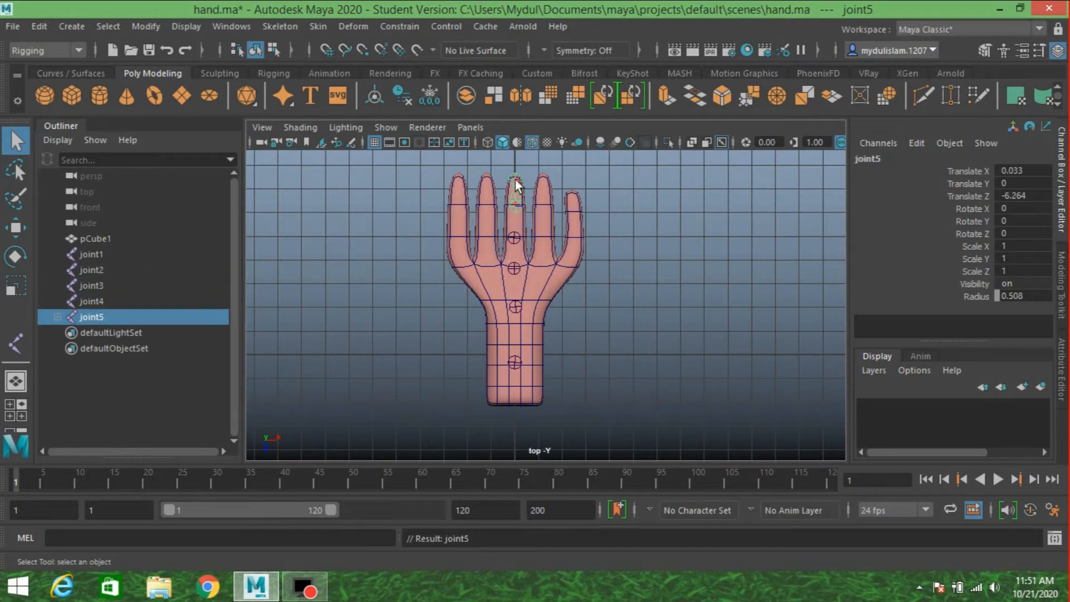
key(shift+p)
click(513, 242)
key(shift+p)
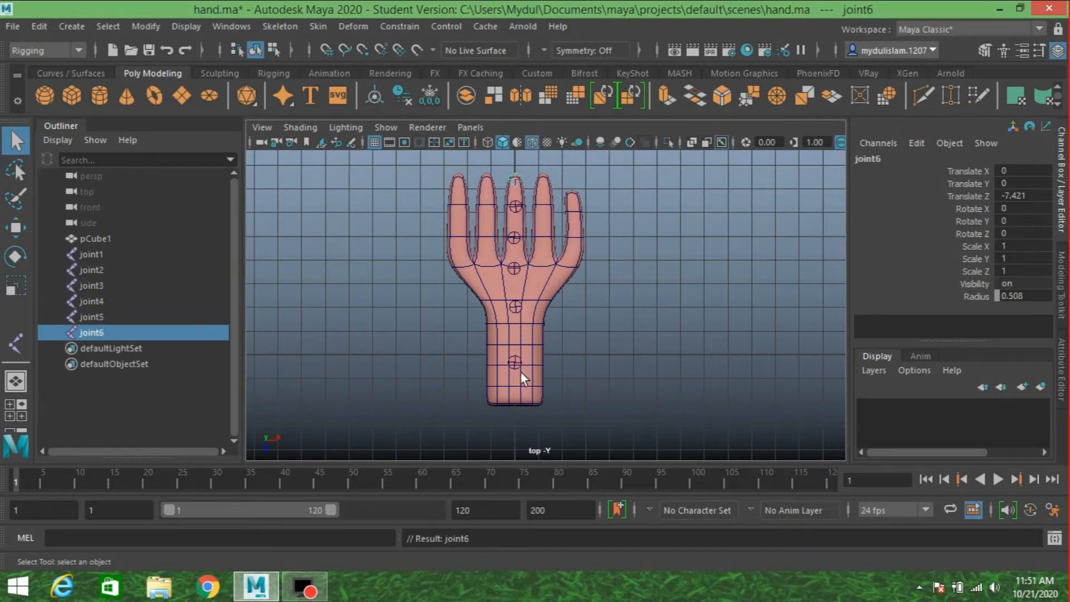
Step: Rename joint1, the lowest joint in the forearm, to "wrist"
click(513, 307)
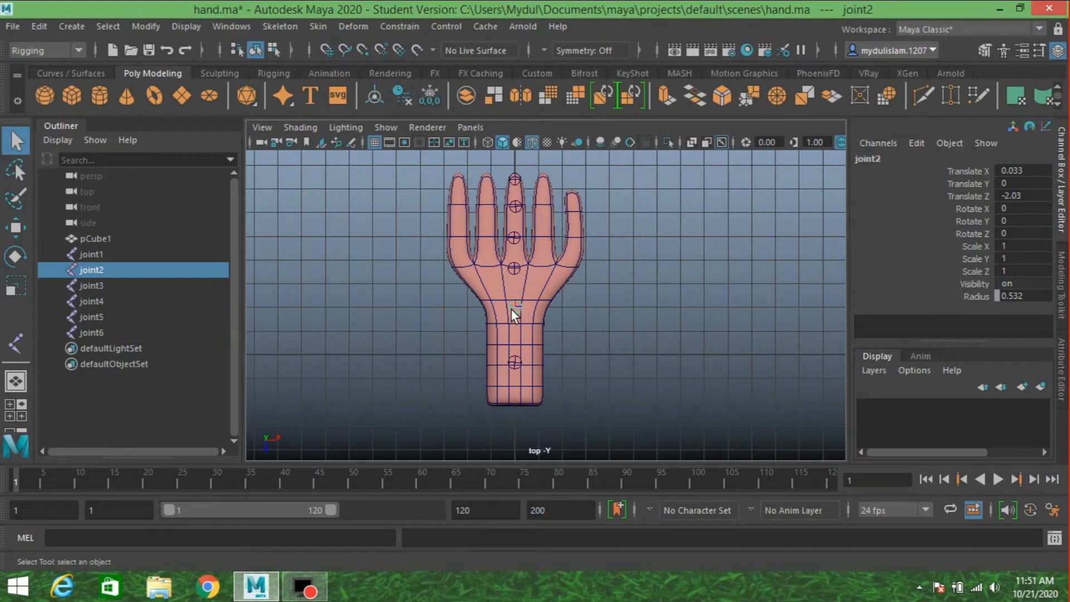
click(514, 362)
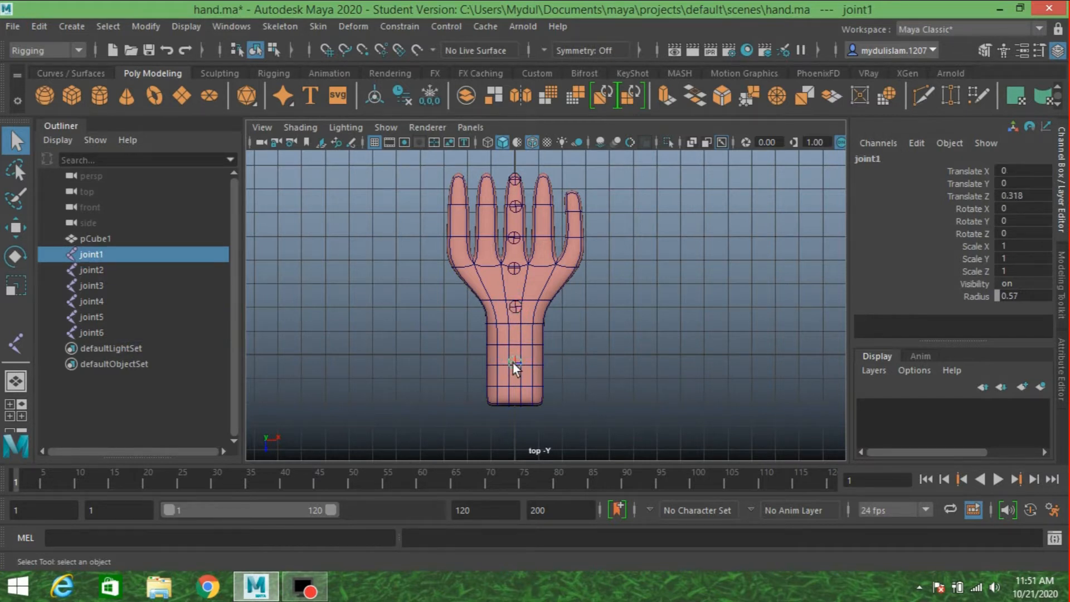
double_click(95, 255)
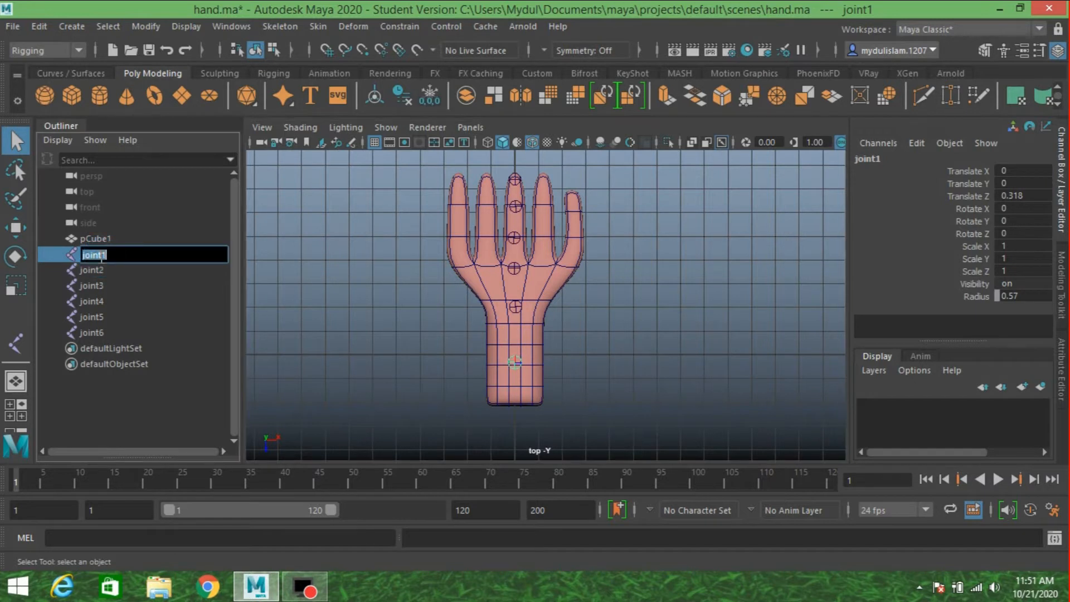
text(wr)
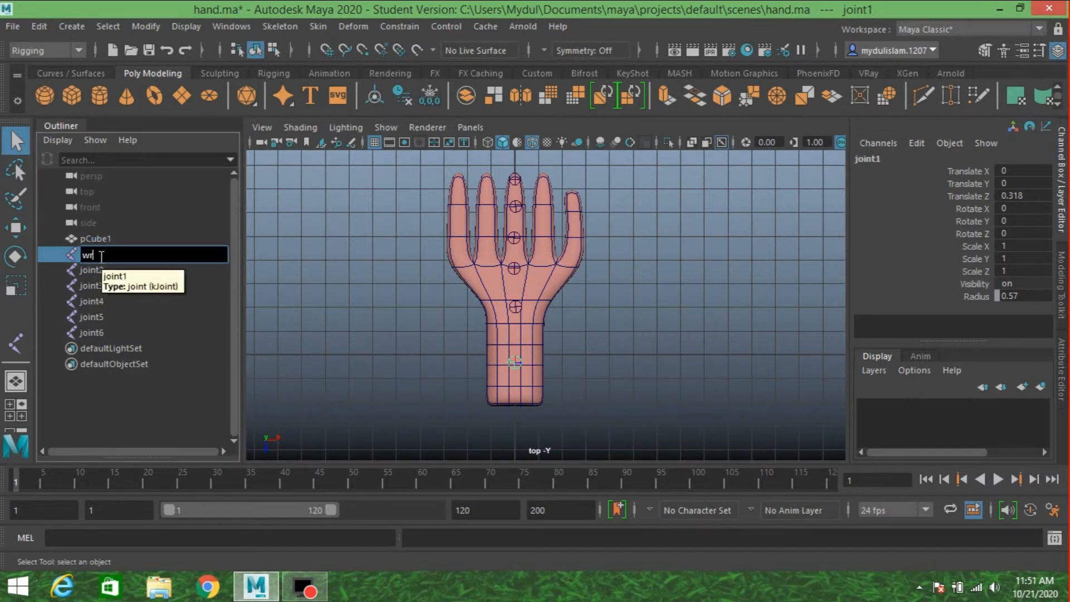
text(ist)
key(Return)
Step: Rename joint2, the joint just above the wrist joint, to "Base"
click(516, 308)
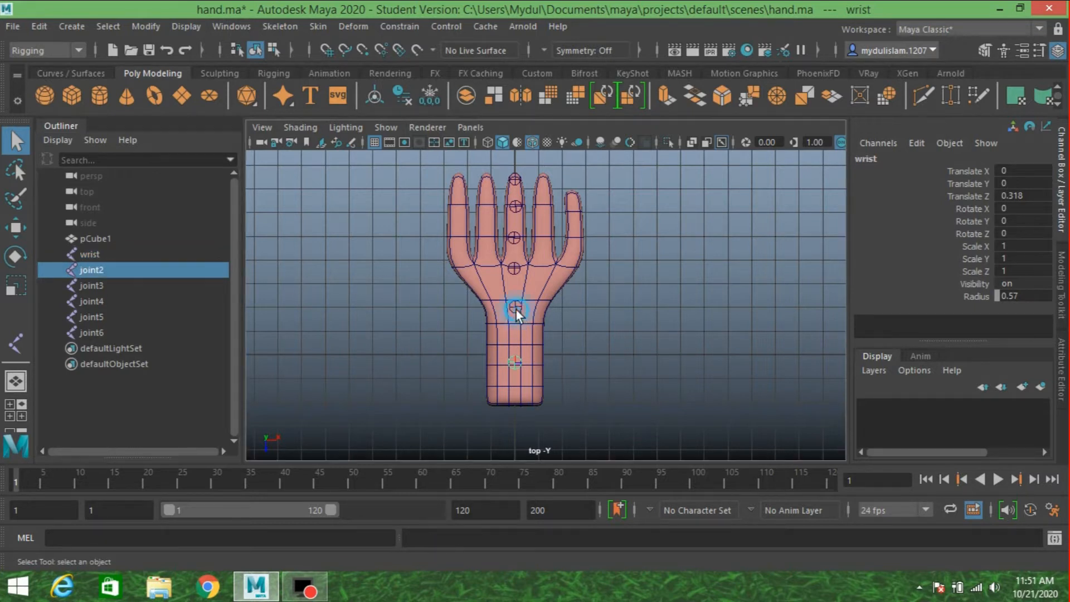
double_click(96, 271)
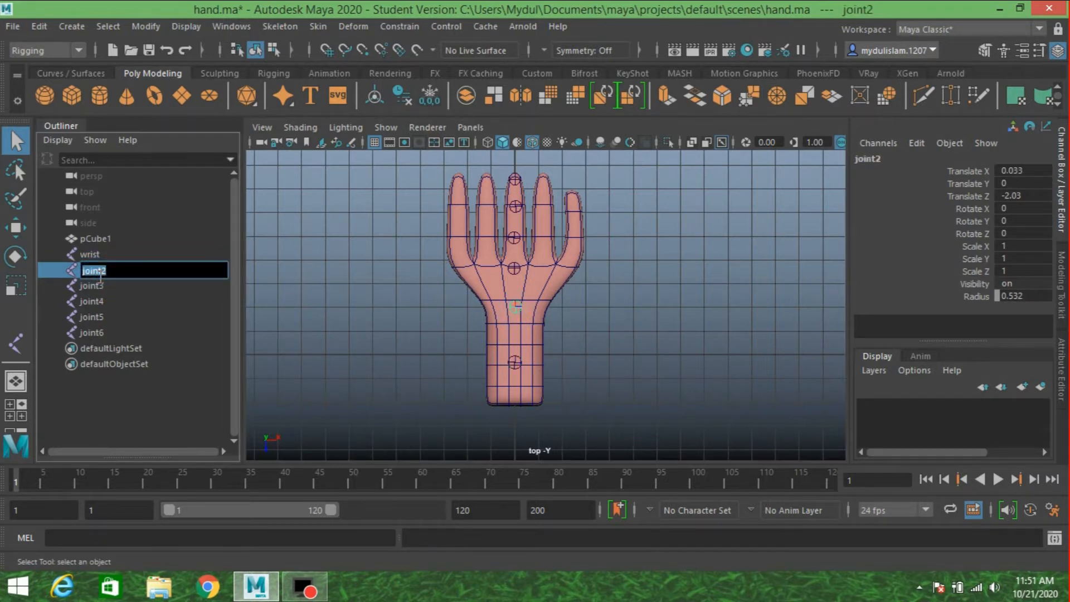
text(Base)
key(Return)
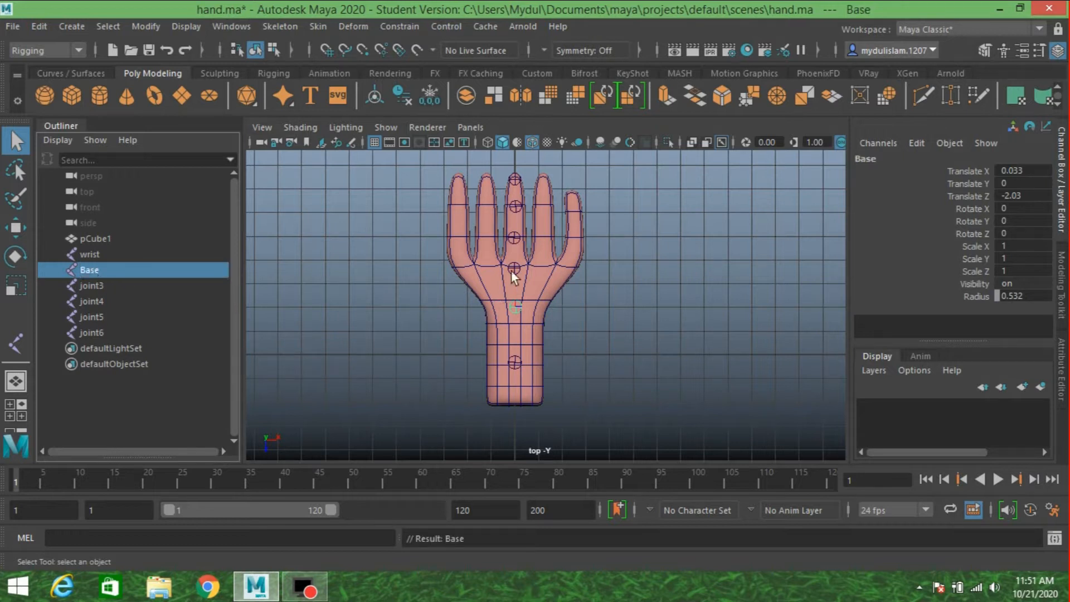
Step: Rename joint3, at the root of the middle finger, to "middle 1" and copy that name for reuse
click(512, 269)
double_click(105, 287)
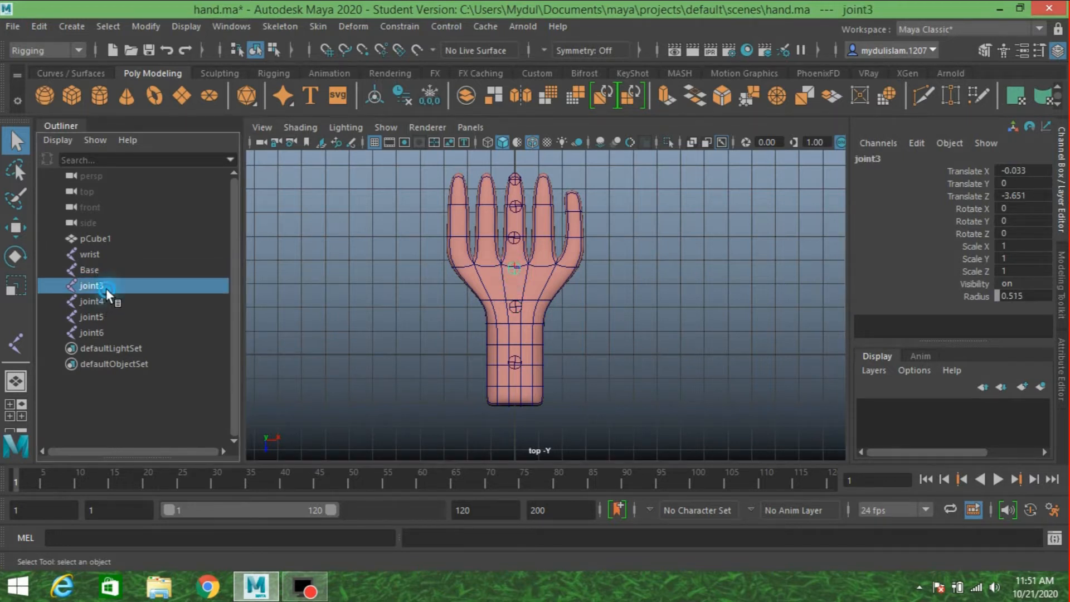
text(middle)
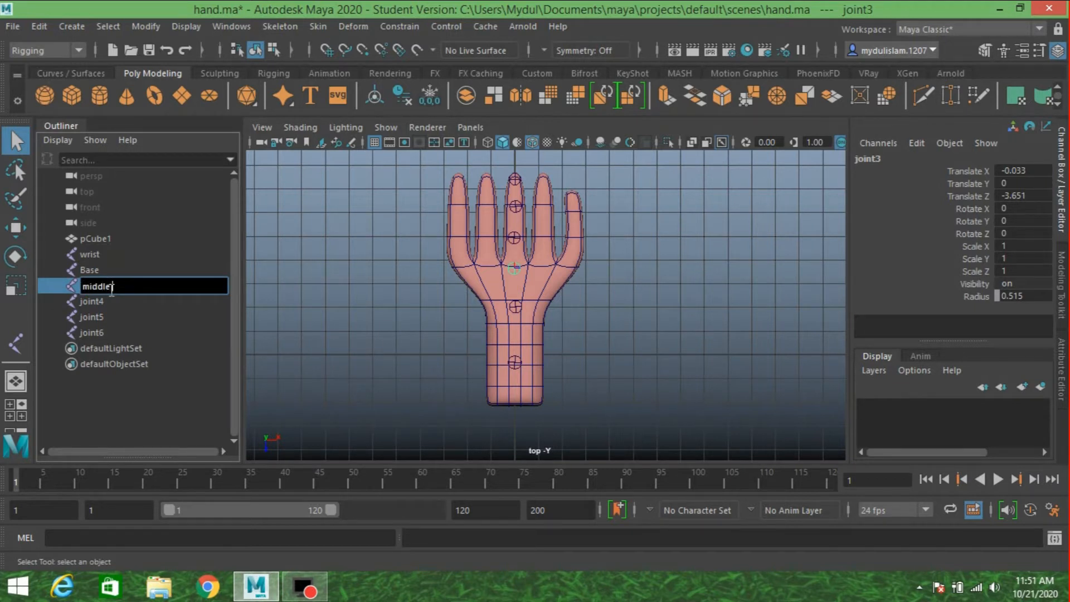
text( 1)
drag(134, 286, 83, 286)
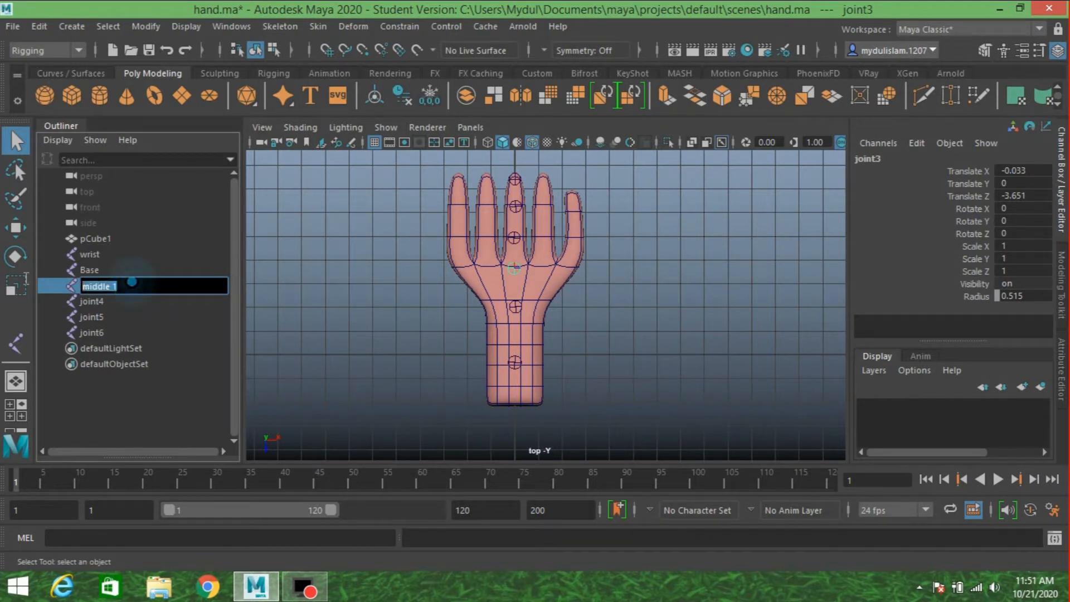
key(ctrl+c)
Step: Rename joint4 to "middle 2", reusing the copied name
click(98, 302)
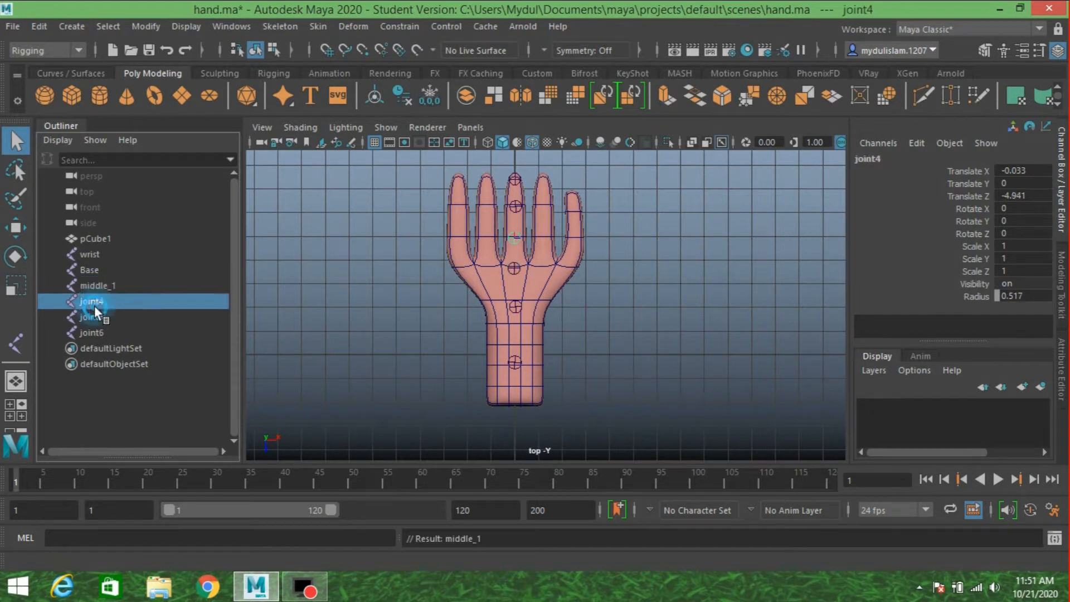
double_click(104, 304)
key(ctrl+v)
key(BackSpace)
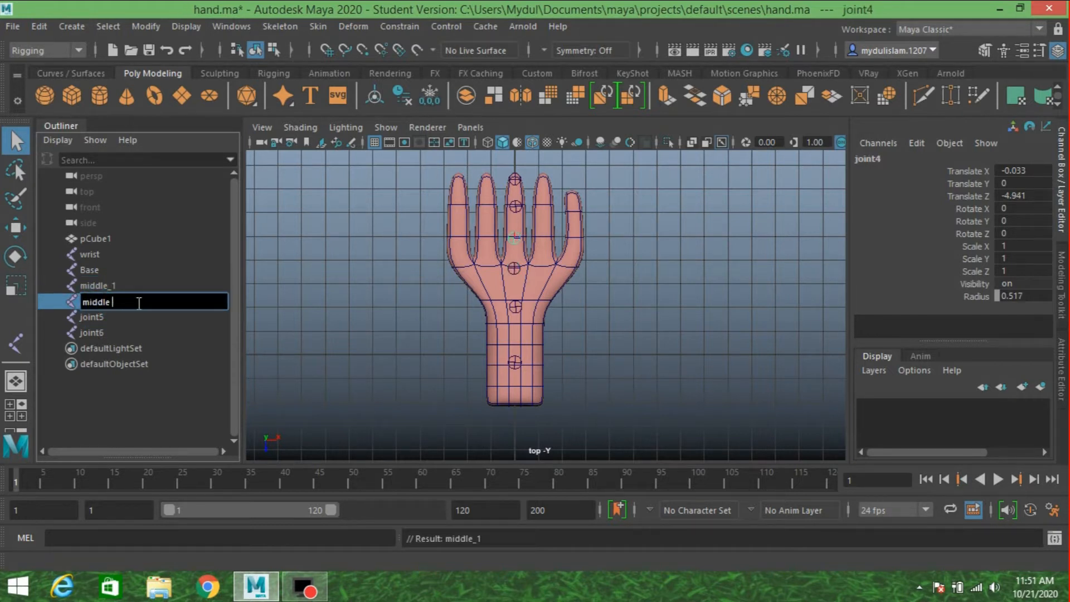
text(2)
Step: Rename joint5, just below the middle fingertip, to "middle 3"
click(120, 319)
double_click(121, 318)
text(middle 3)
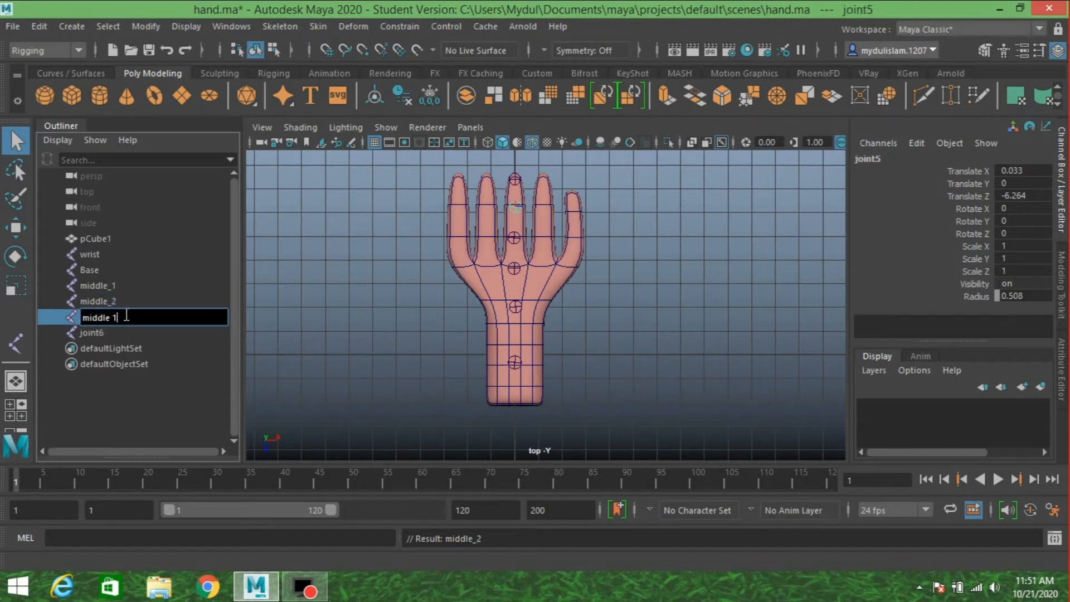
Step: Rename joint6, at the tip of the middle finger, to "middle 4"
click(116, 333)
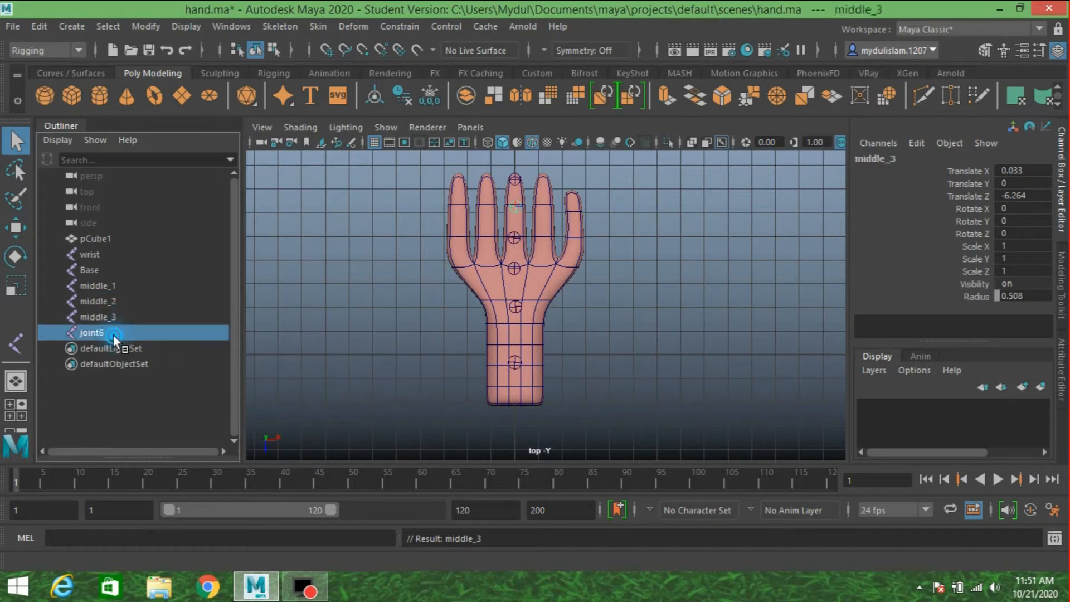
double_click(115, 333)
text(middle 4)
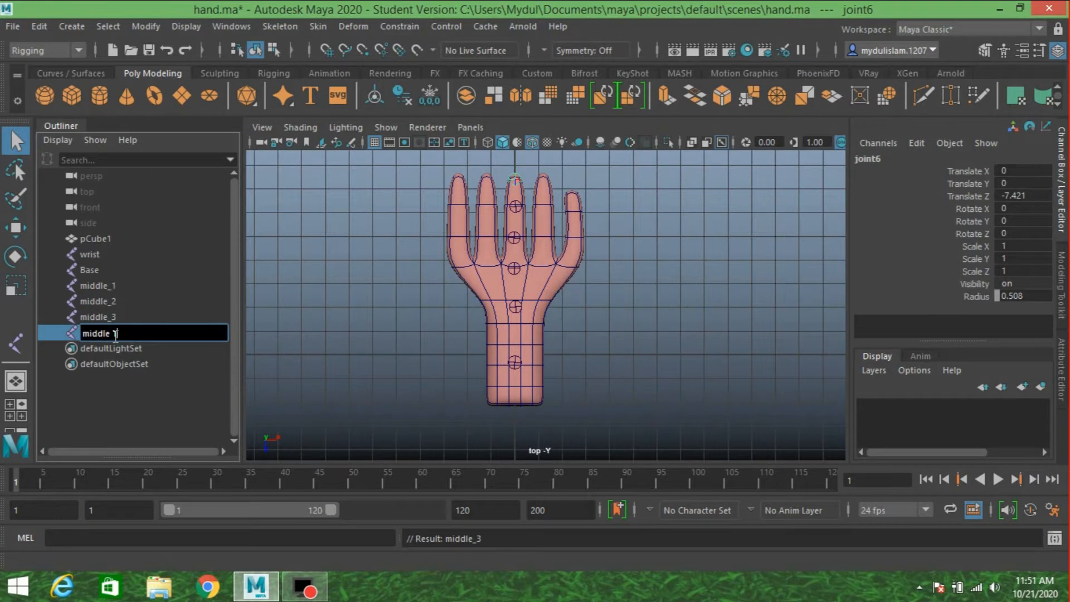
key(BackSpace)
text(4)
key(Return)
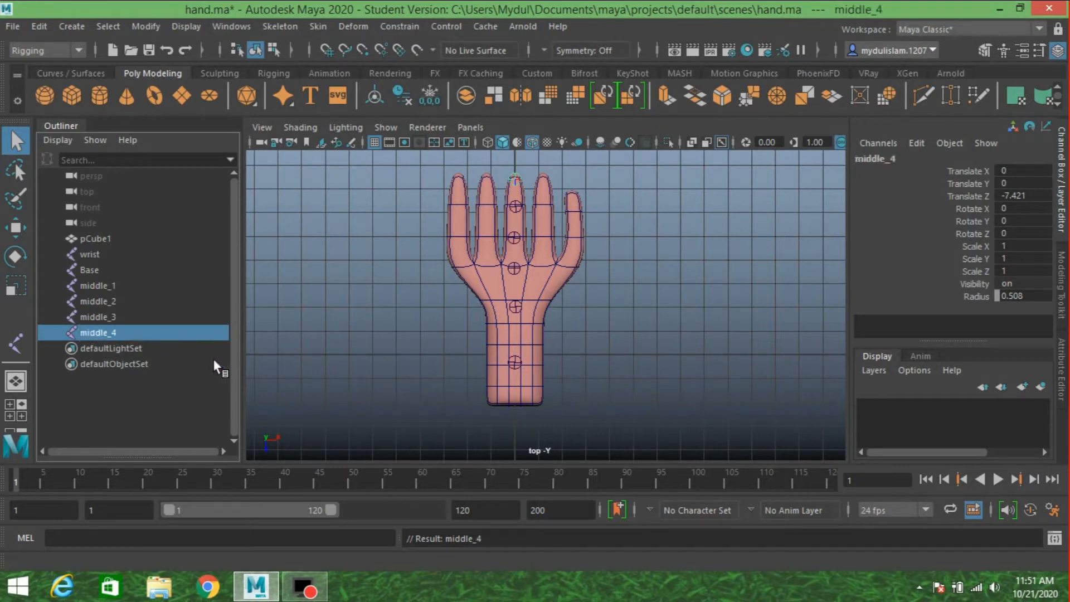
Step: Set the X value of the wrist joint's Joint Orient to 90
click(512, 362)
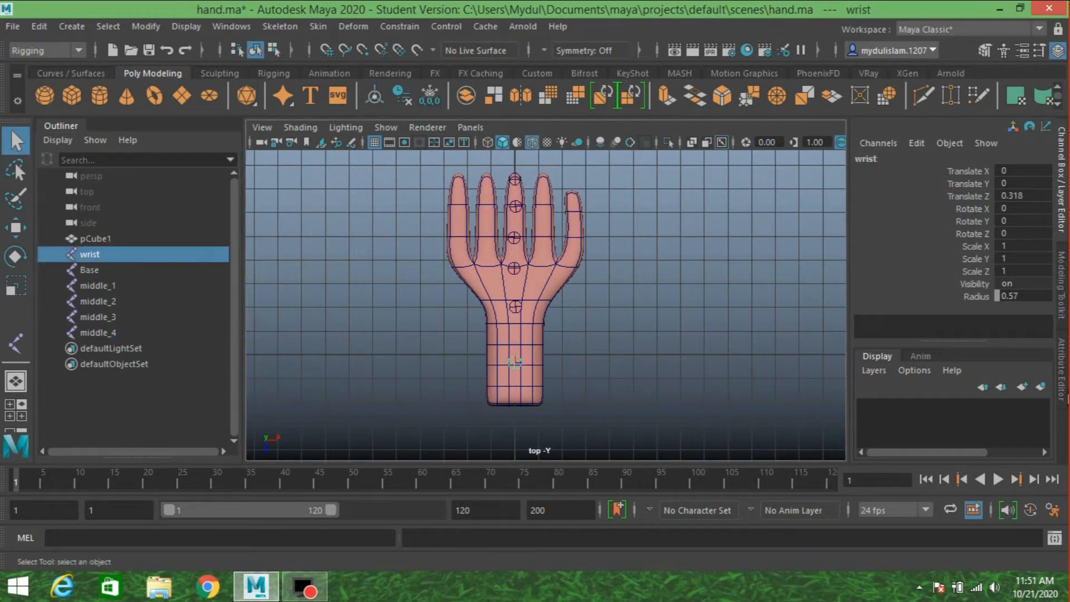
click(1061, 385)
scroll(773, 320, down, 2)
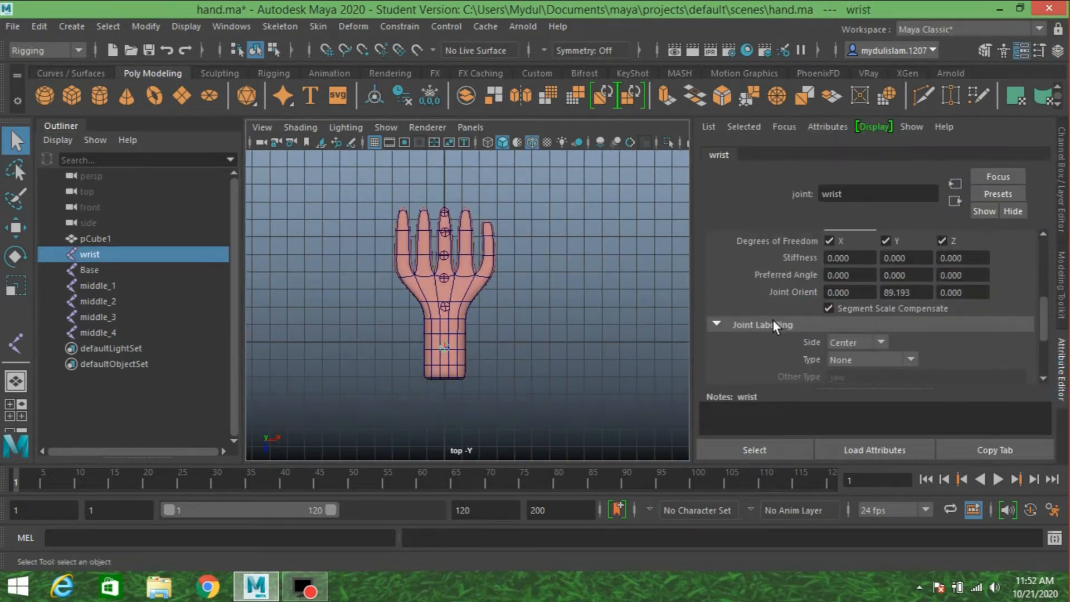
scroll(772, 319, up, 2)
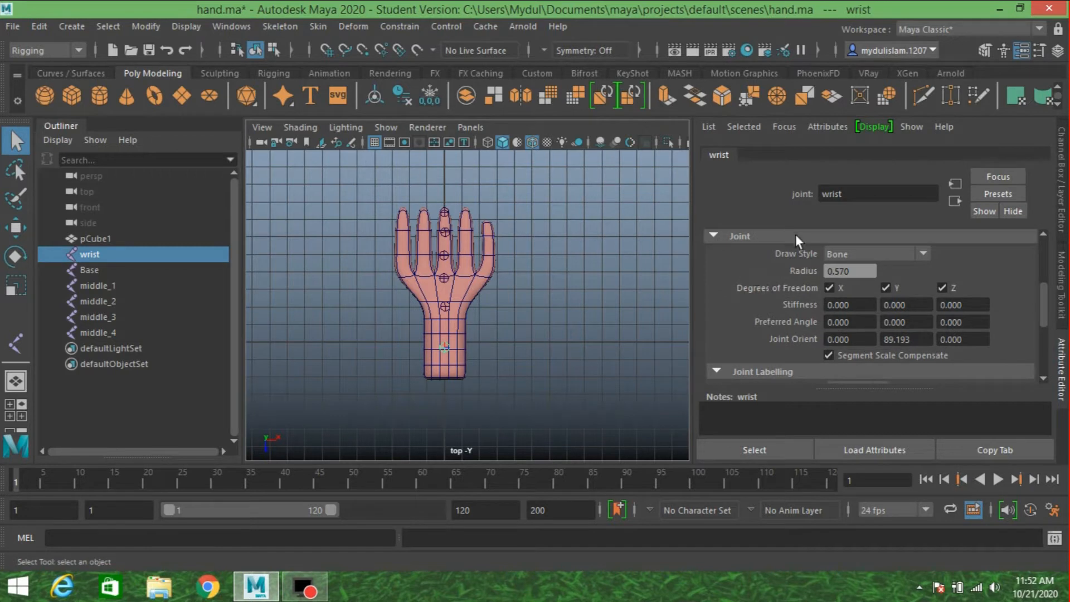
scroll(758, 276, up, 3)
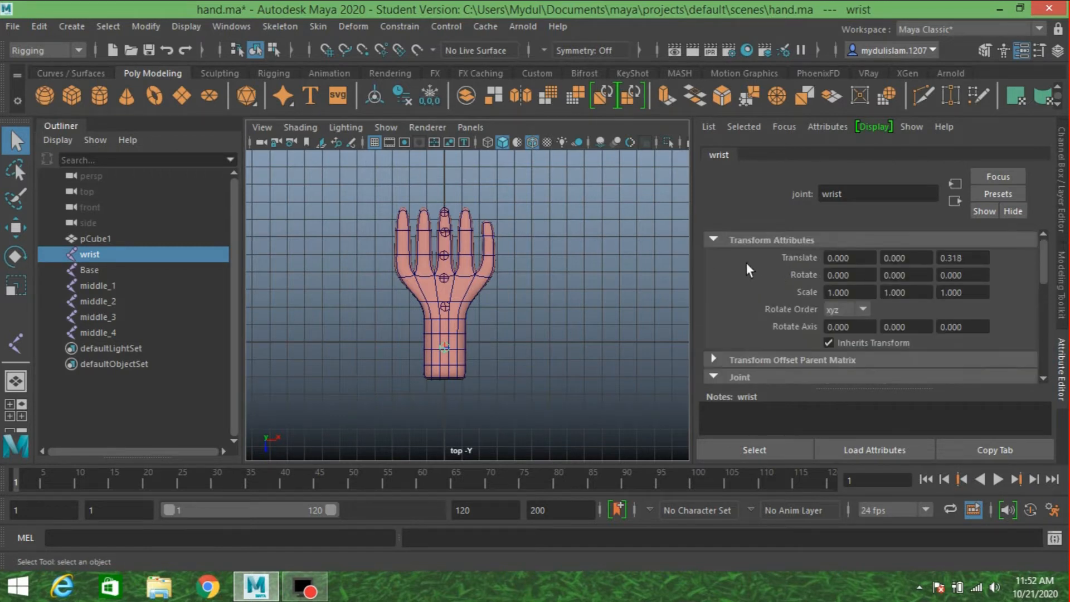
scroll(761, 283, down, 5)
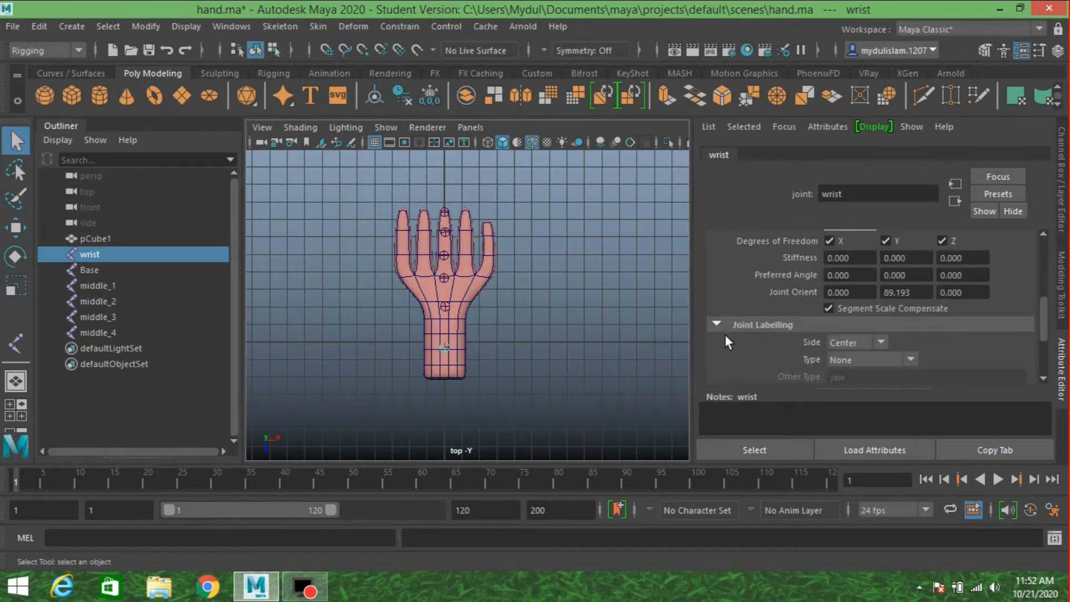
click(841, 291)
text(90)
key(Return)
Step: Parent the Base joint under wrist and set Base's Joint Orient X and Z to 0
click(444, 308)
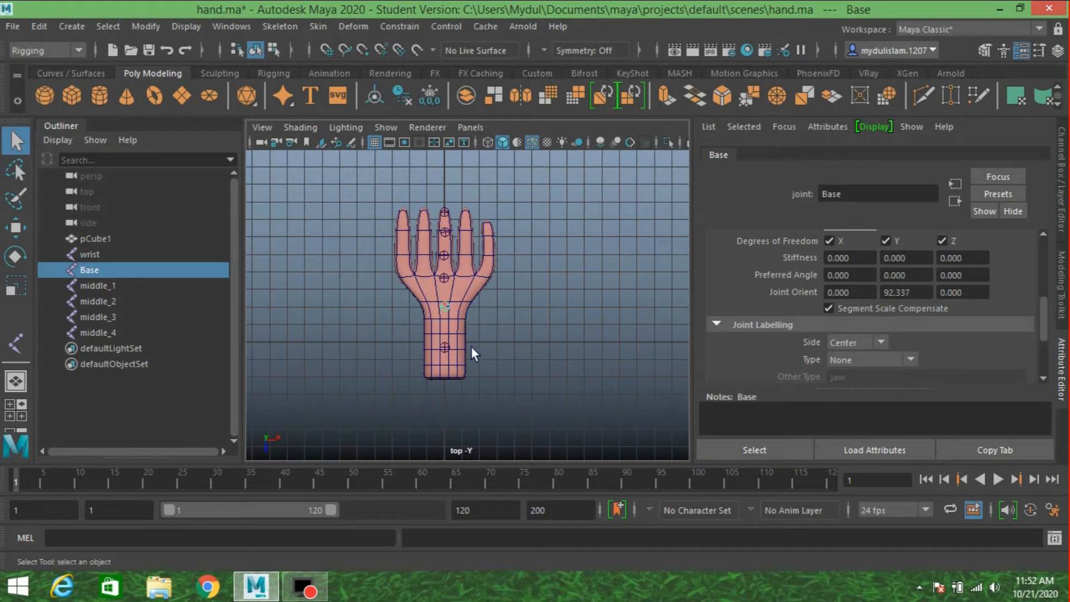
shift+click(445, 348)
key(p)
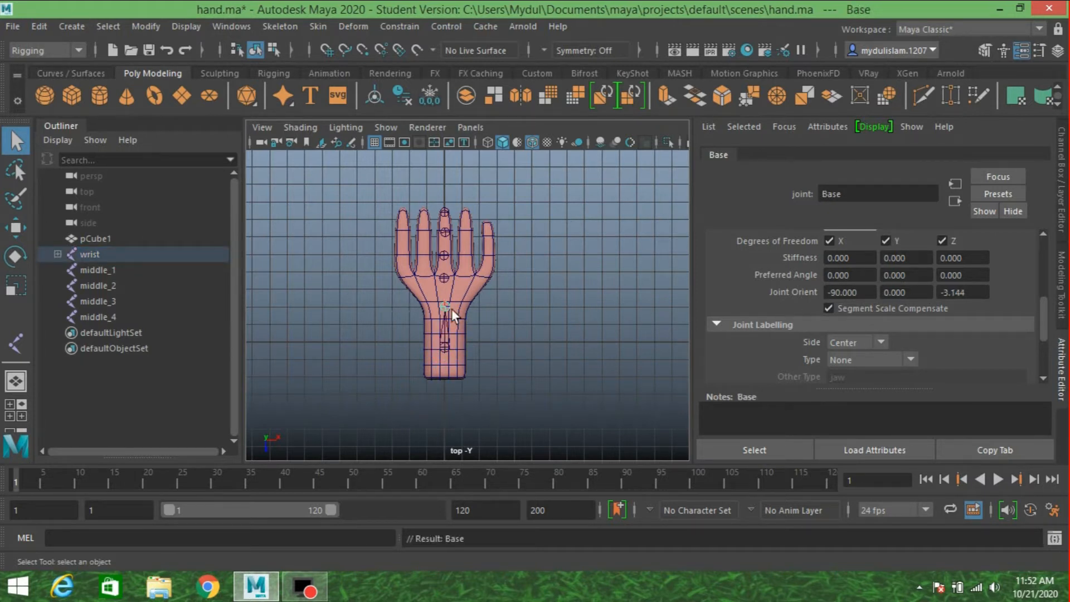
click(57, 253)
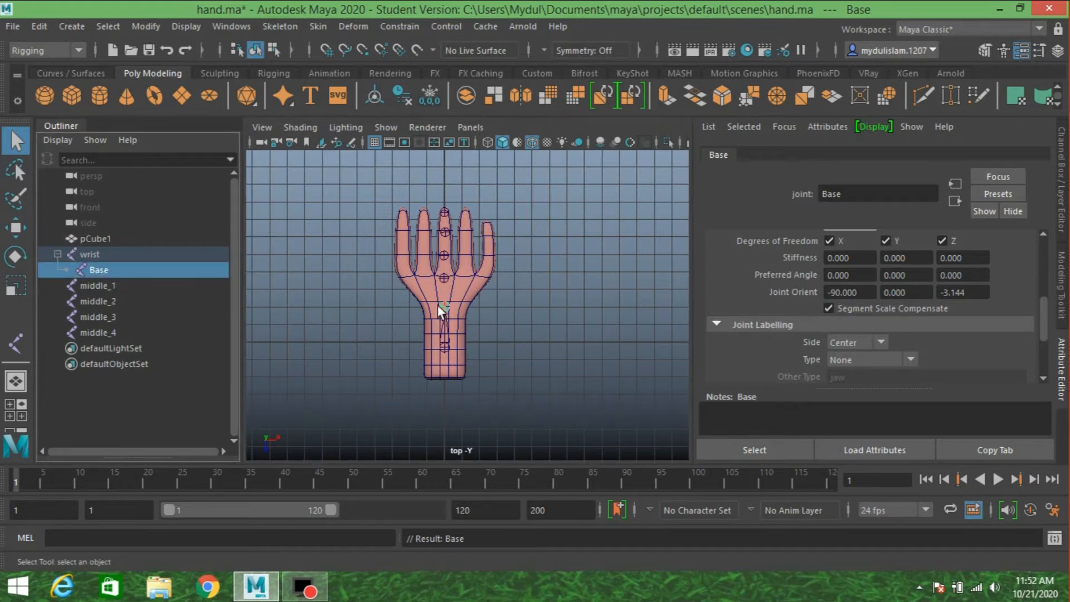
click(850, 292)
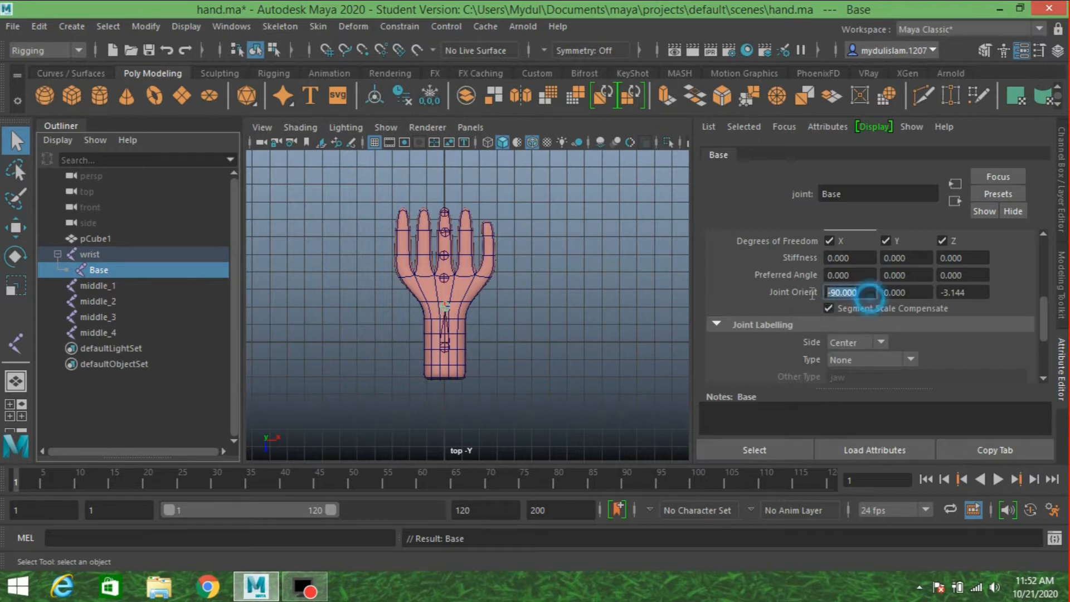
text(0)
click(970, 292)
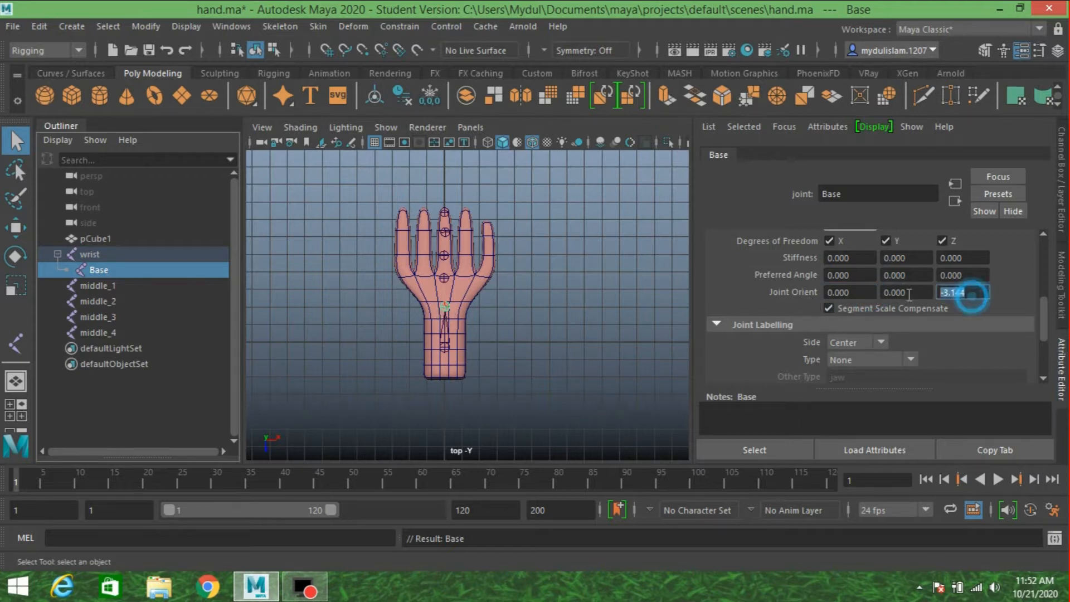
text(0)
key(Return)
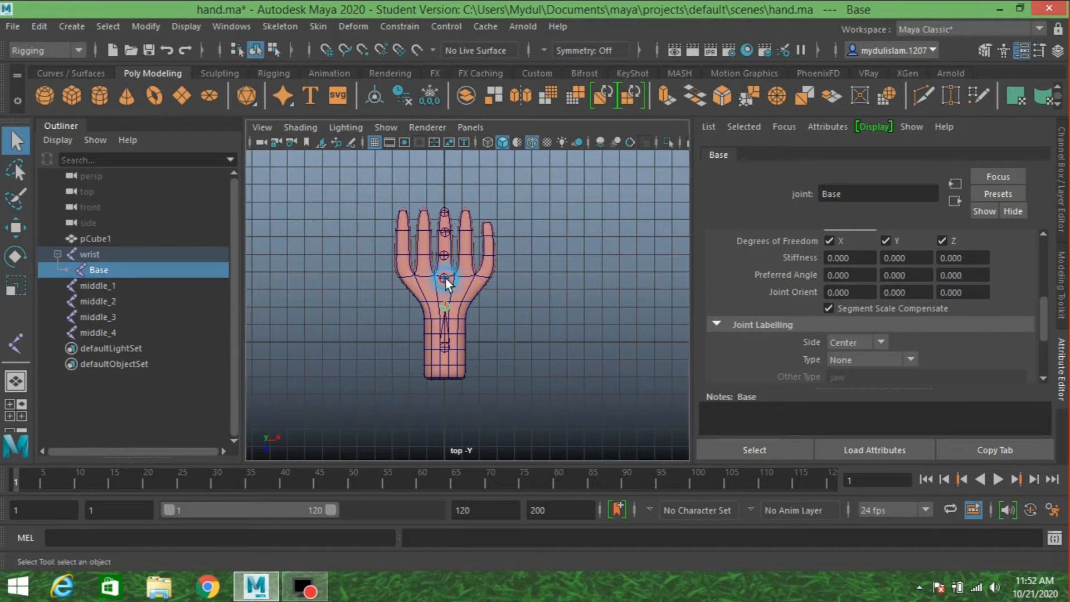
Step: Parent middle_1 under Base and set middle_1's Joint Orient X and Z to 0
click(446, 277)
shift+click(448, 306)
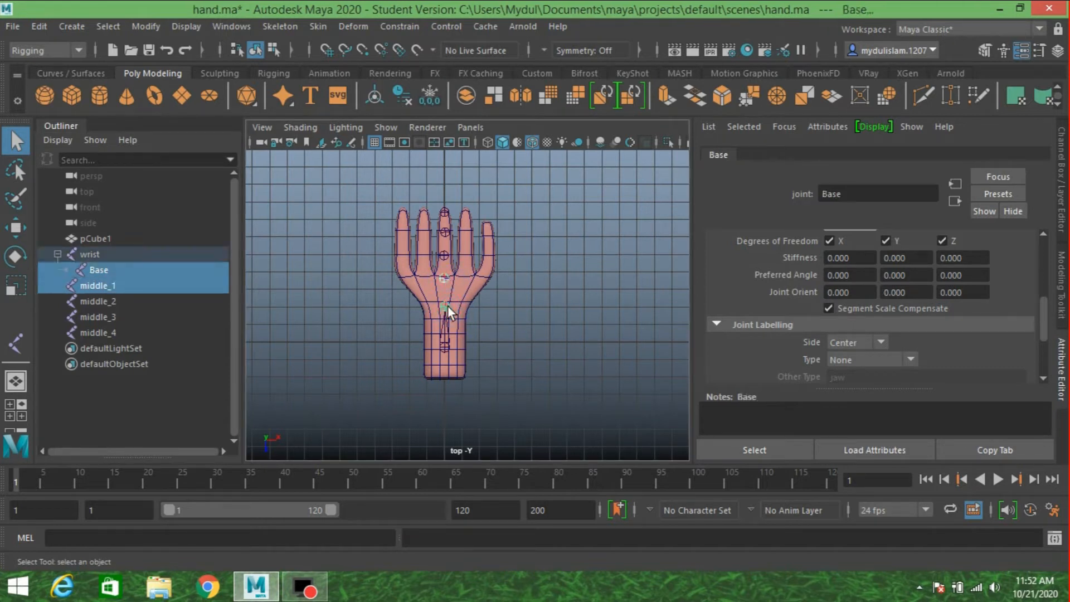
key(p)
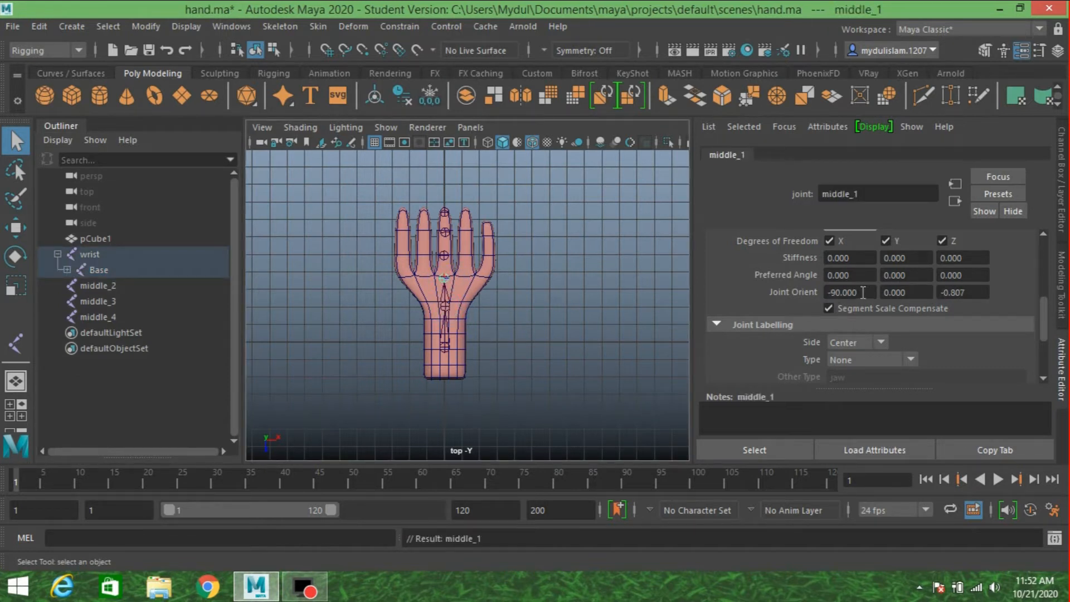
text(0)
key(Return)
click(963, 292)
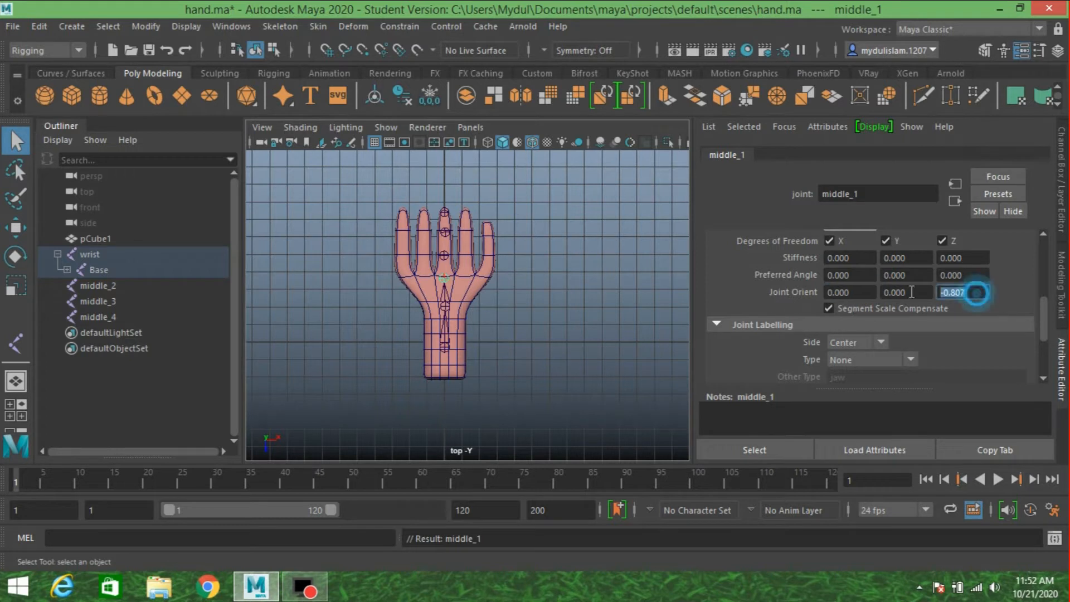
text(0)
key(Return)
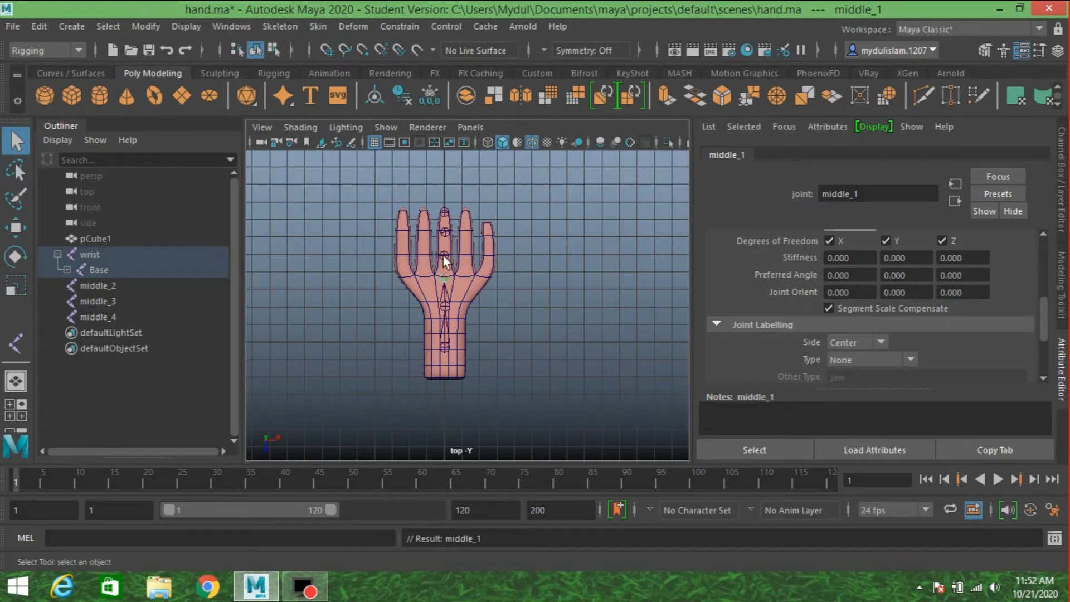
Step: Parent middle_2 under middle_1 and set middle_2's Joint Orient X and Z to 0
click(443, 256)
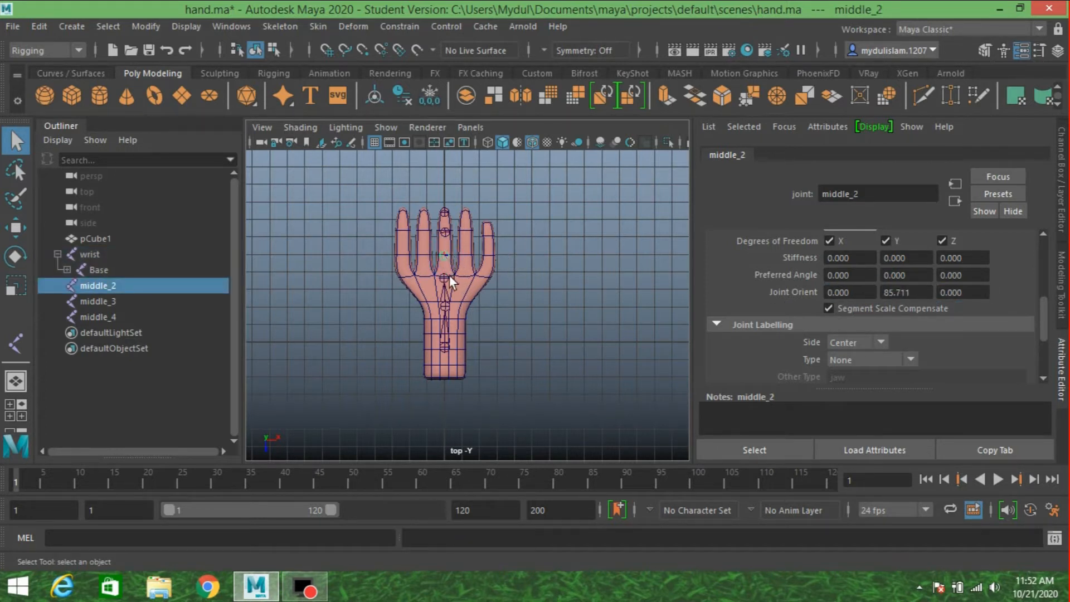
click(446, 278)
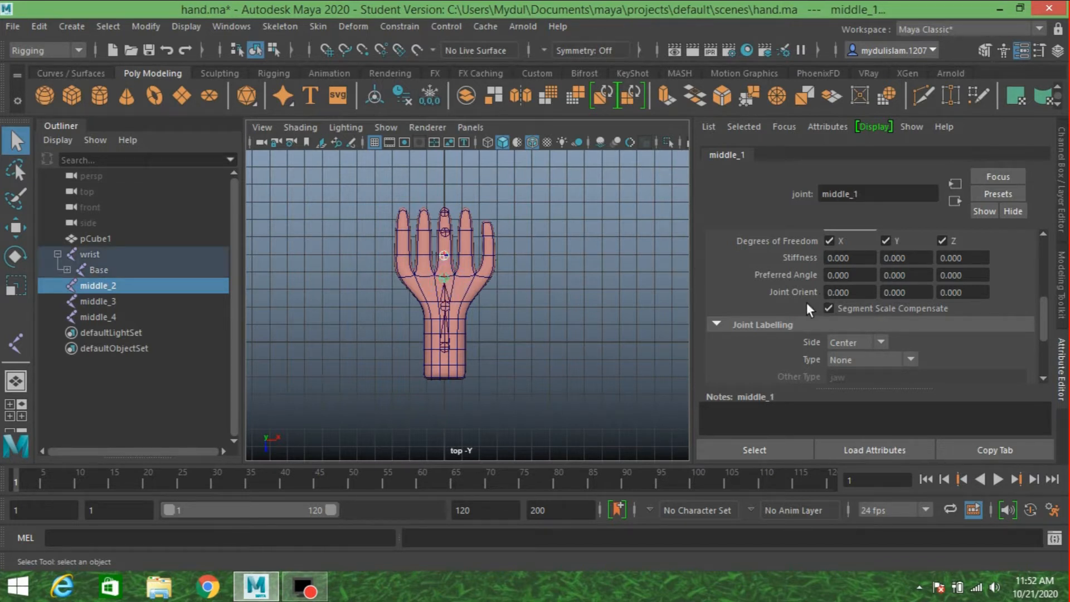
key(p)
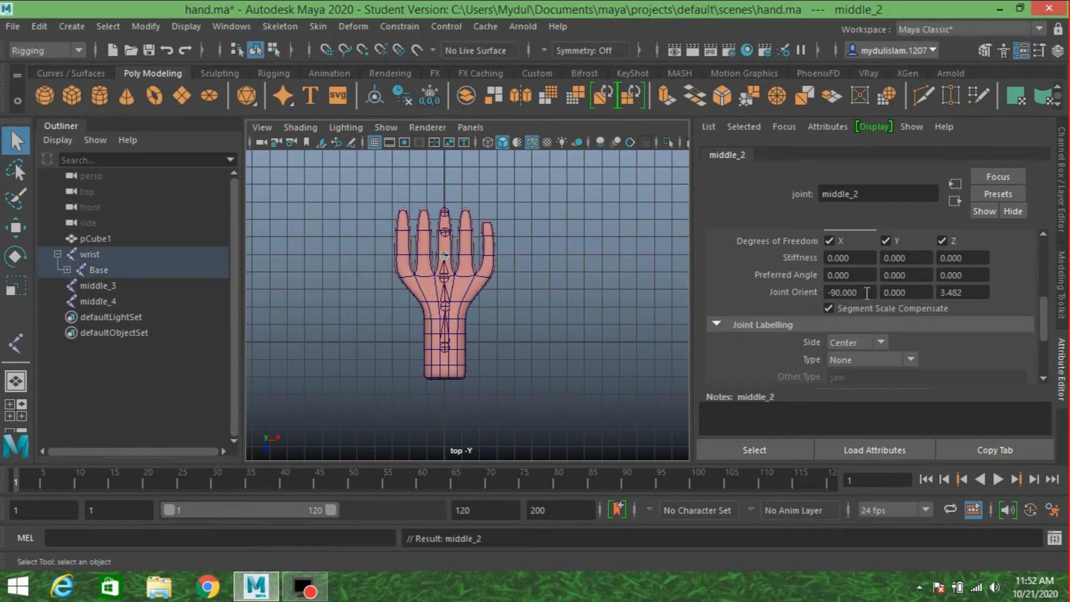
drag(867, 293, 829, 296)
text(0)
key(Tab)
key(Tab)
text(0)
key(Return)
Step: Parent middle_3 under middle_2 and set middle_3's Joint Orient X and Z to 0
click(450, 234)
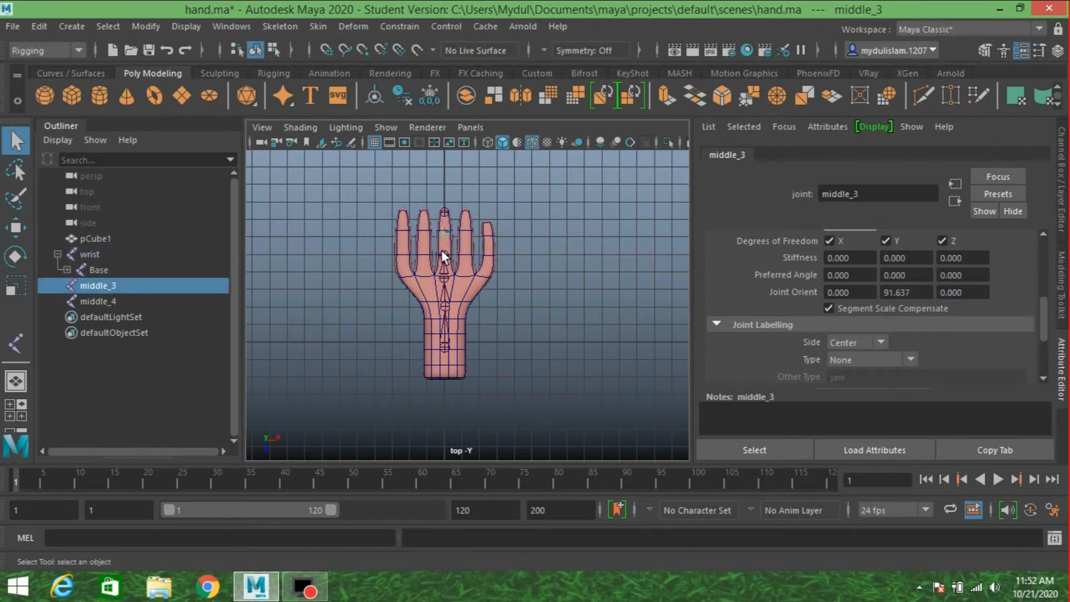
click(445, 256)
key(p)
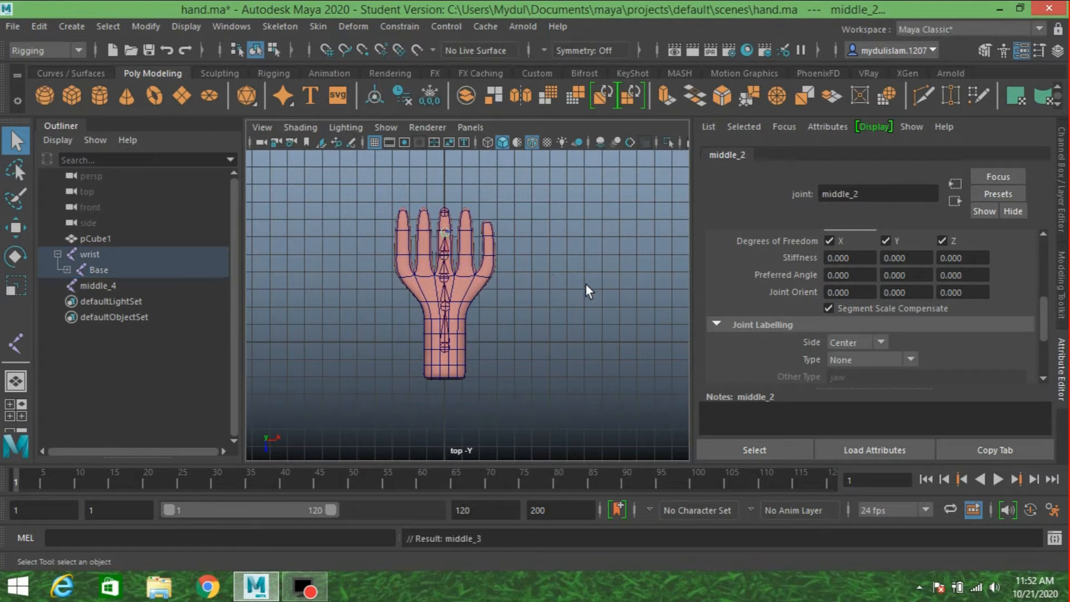
double_click(863, 294)
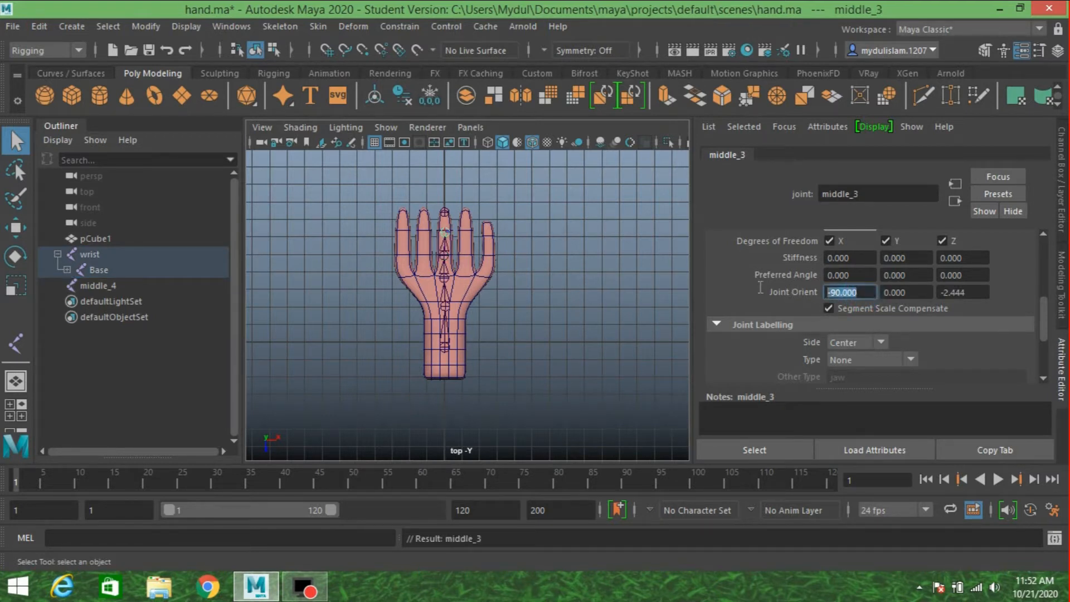
text(0)
double_click(969, 293)
text(0)
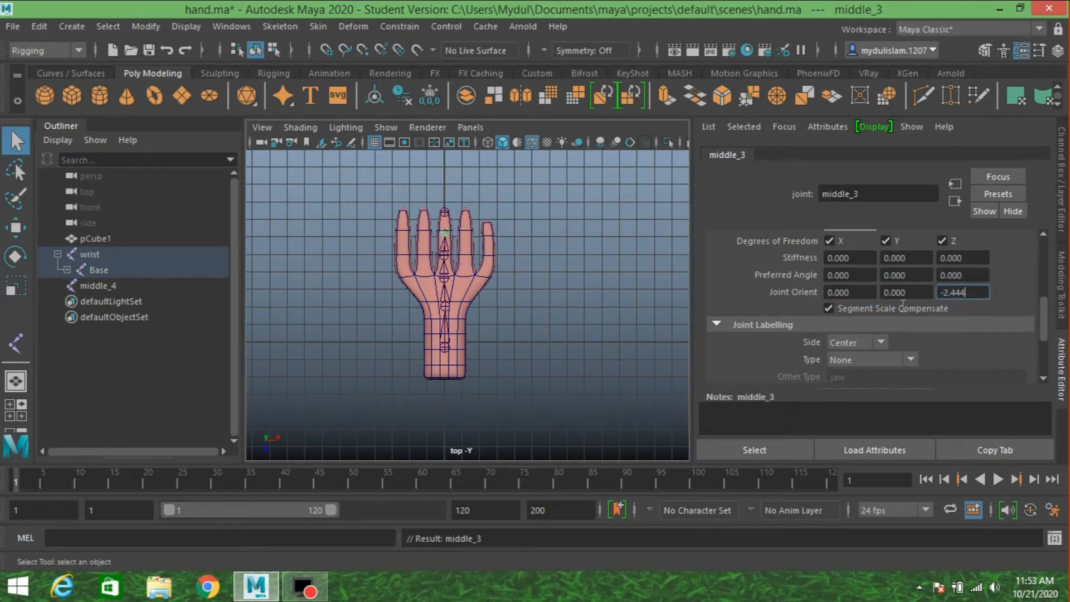
key(Return)
Step: Parent middle_4 under middle_3 and set middle_4's Joint Orient X and Z to 0
click(445, 217)
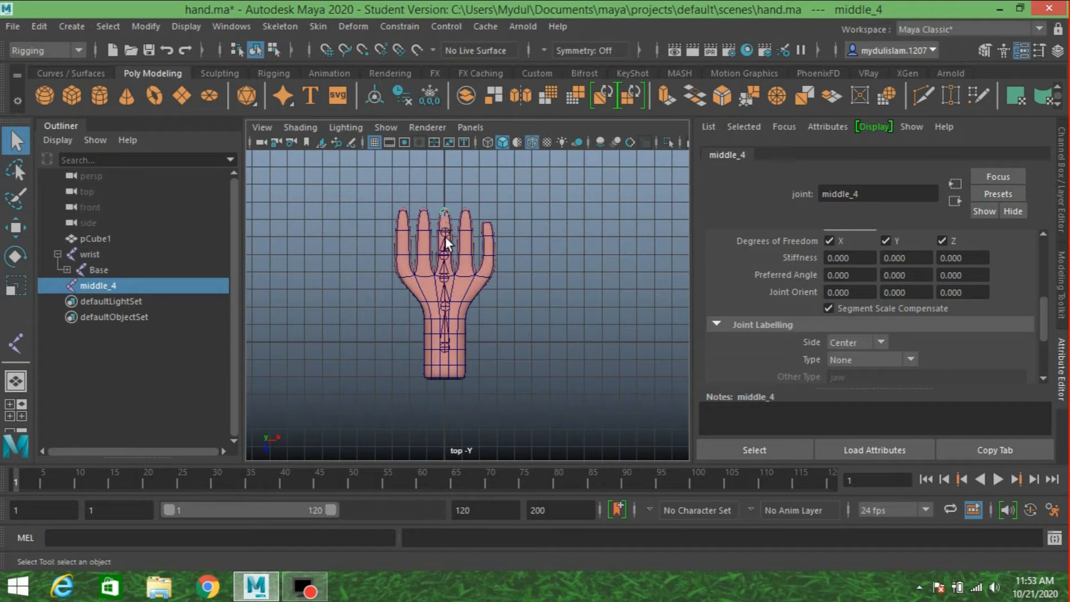
click(446, 235)
key(p)
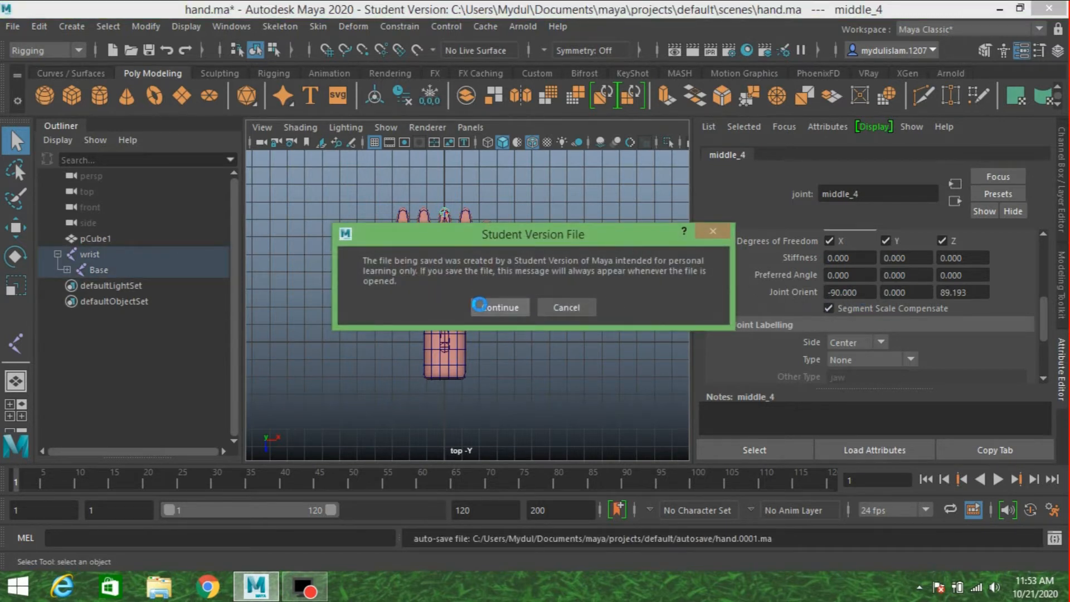
click(480, 305)
click(860, 293)
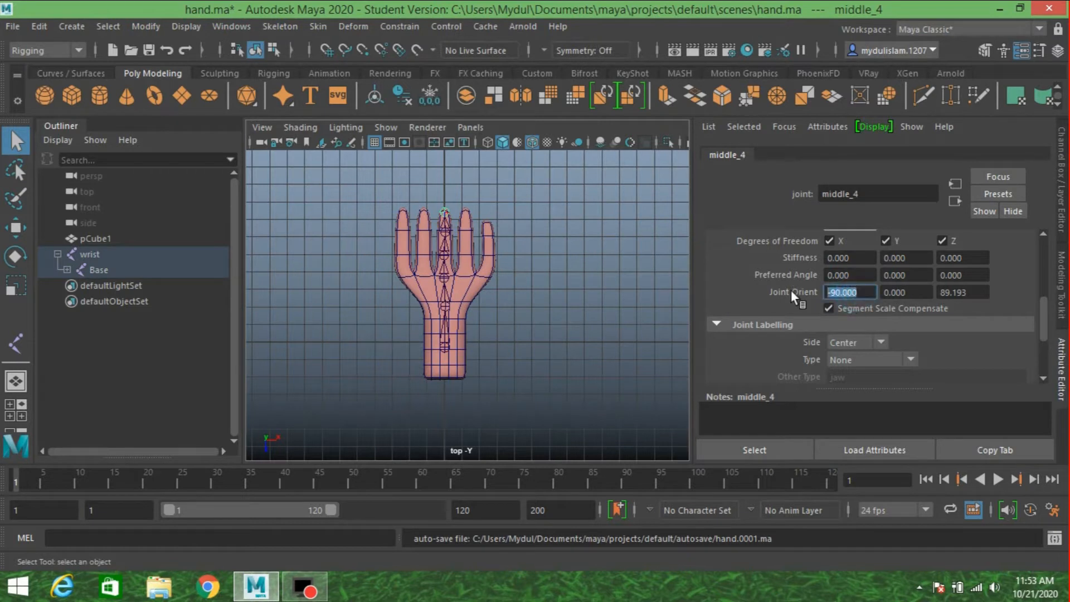
text(0)
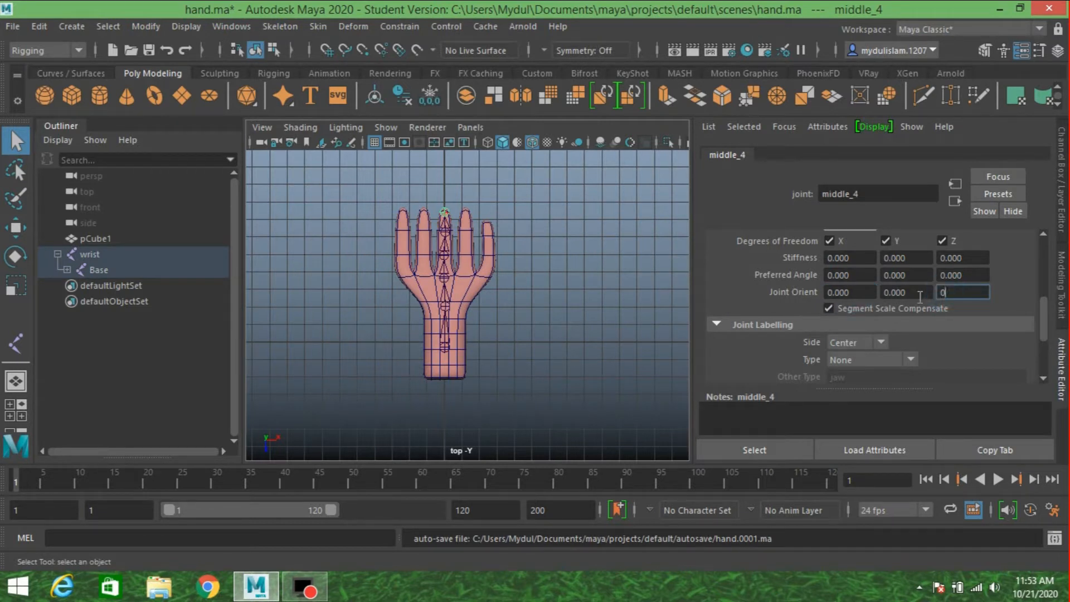
key(Return)
Step: Select the complete joint hierarchy from wrist and show its local rotation axes
scroll(443, 291, up, 2)
scroll(447, 295, up, 2)
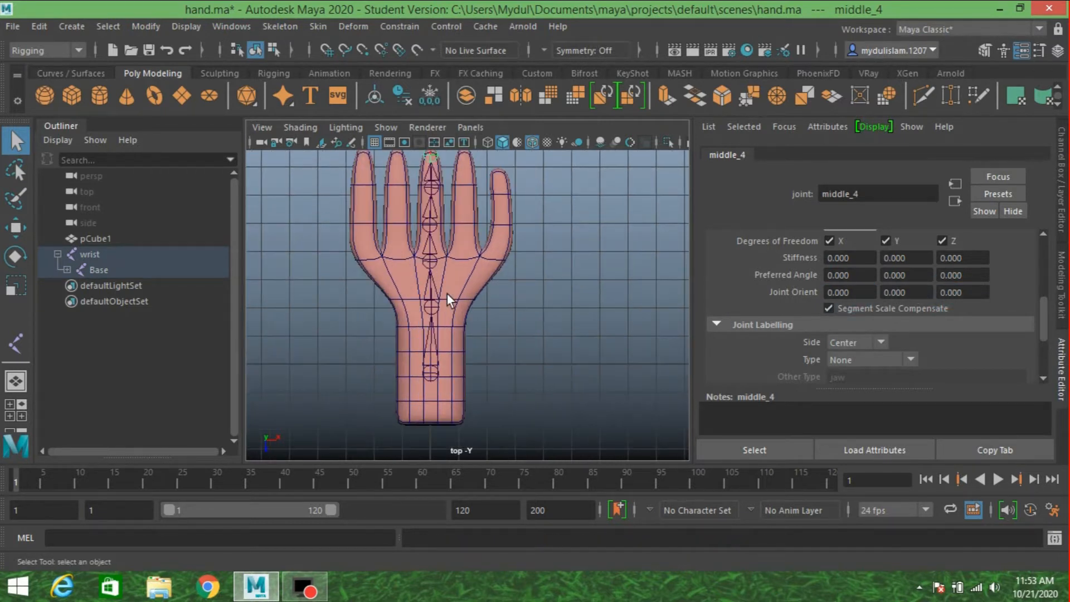
click(432, 374)
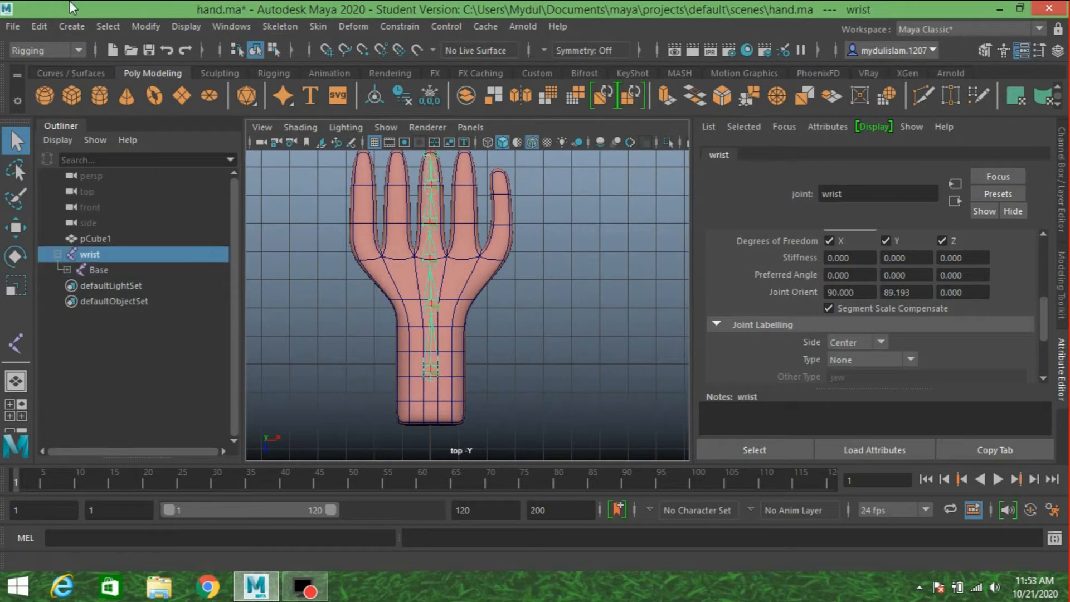
click(100, 26)
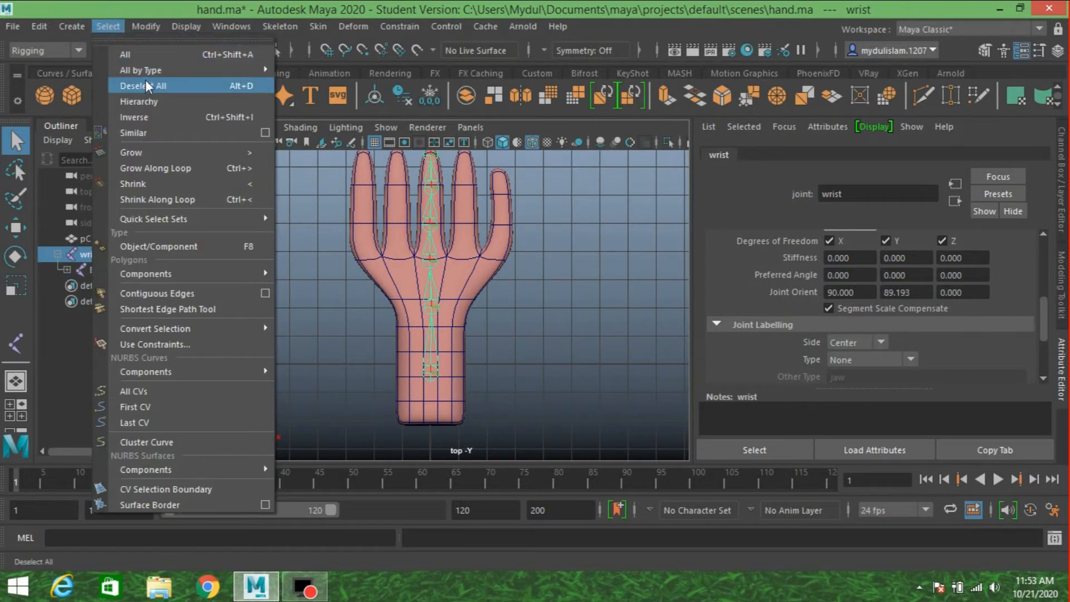
click(146, 98)
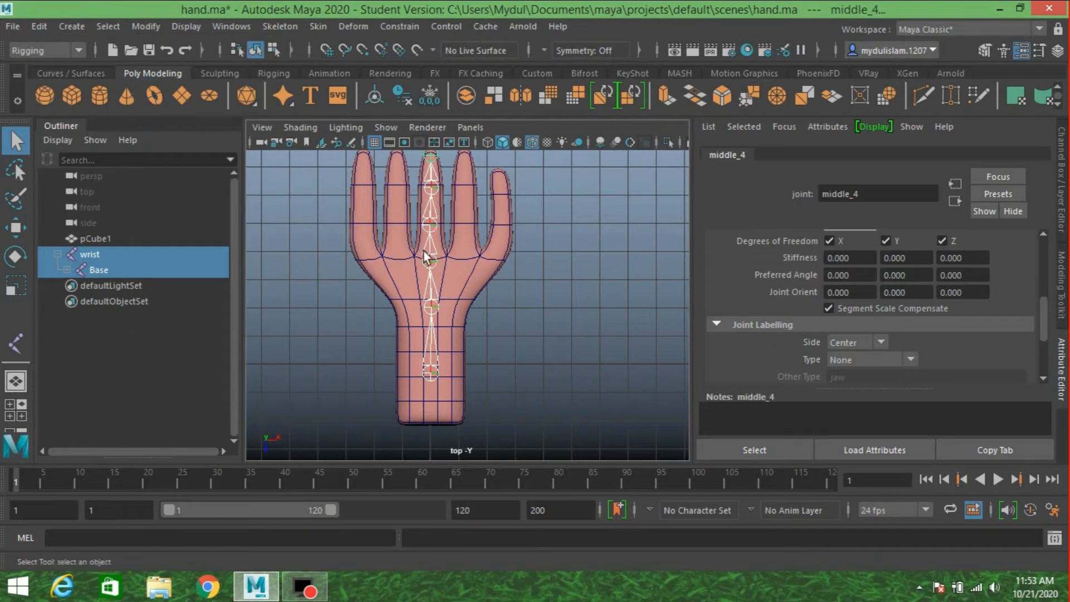
click(178, 26)
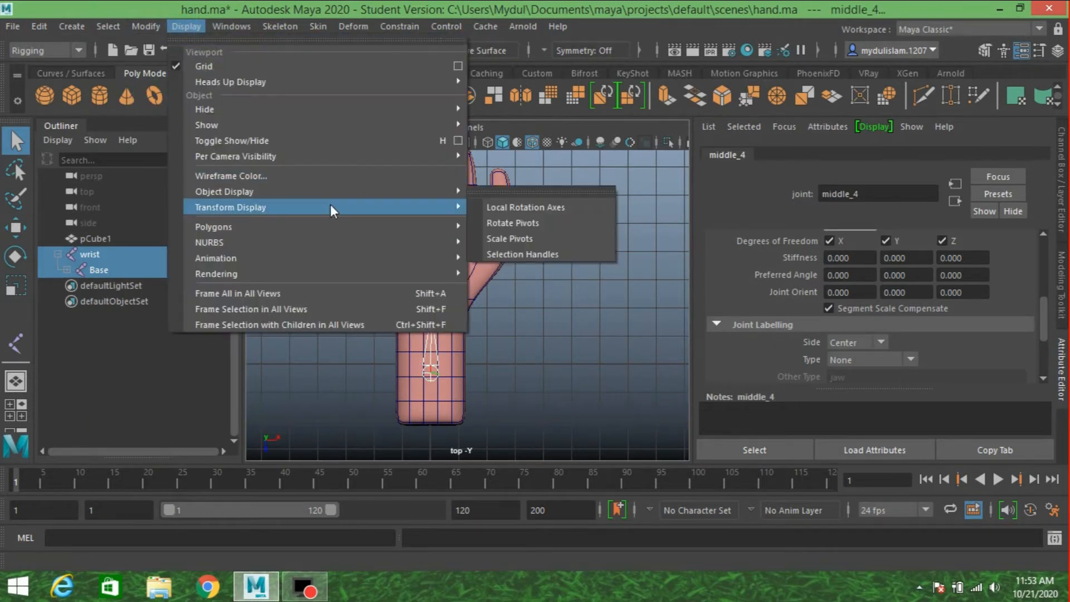
click(491, 207)
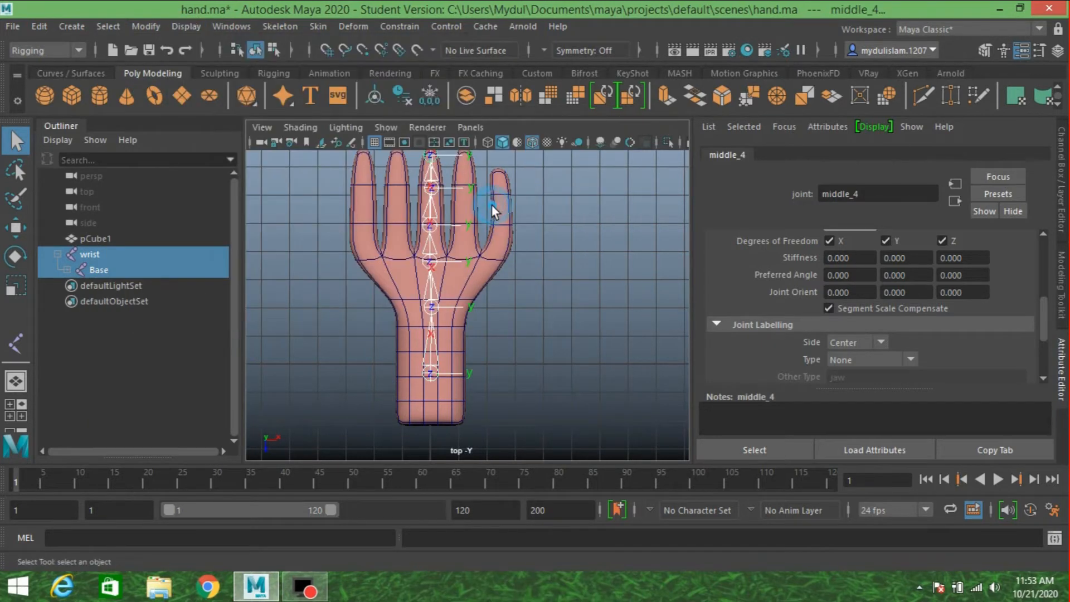
Step: Turn on X-ray joints in the perspective view to inspect the chain's axes through the hand mesh
key(space)
key(space)
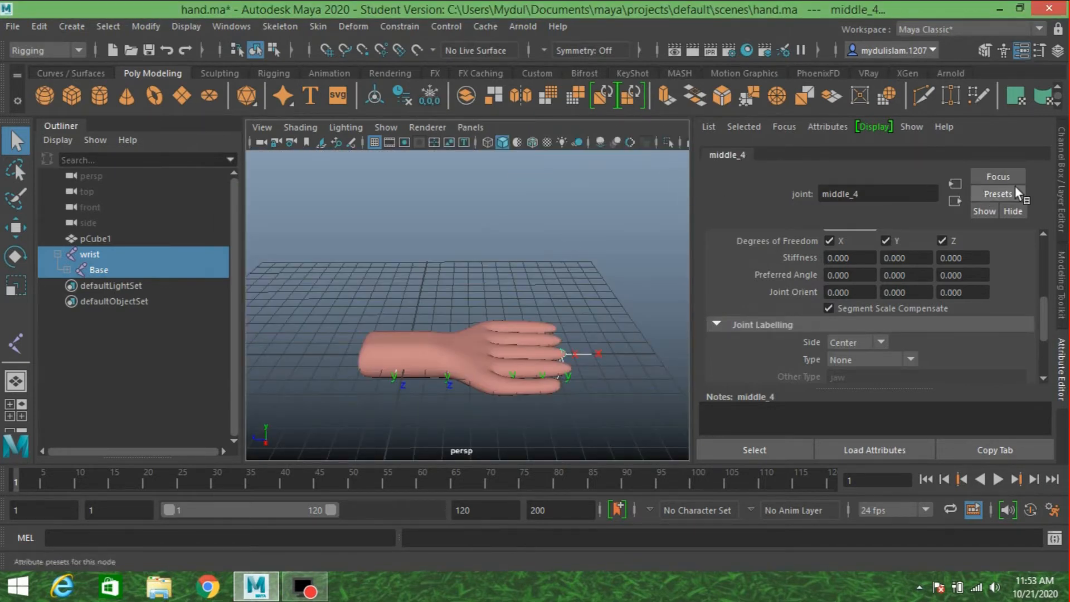
click(1061, 180)
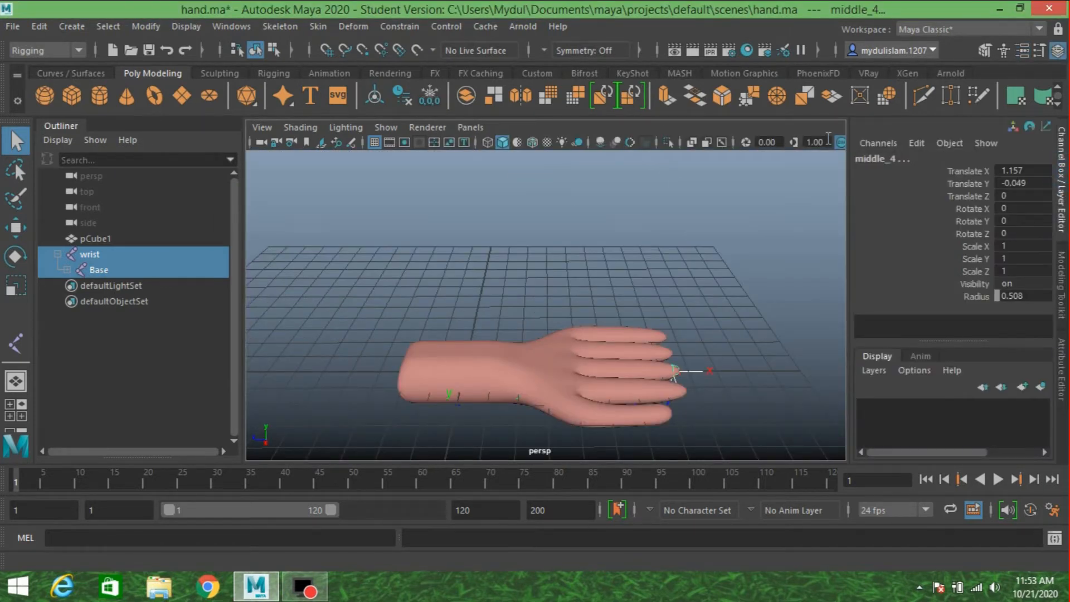
click(721, 142)
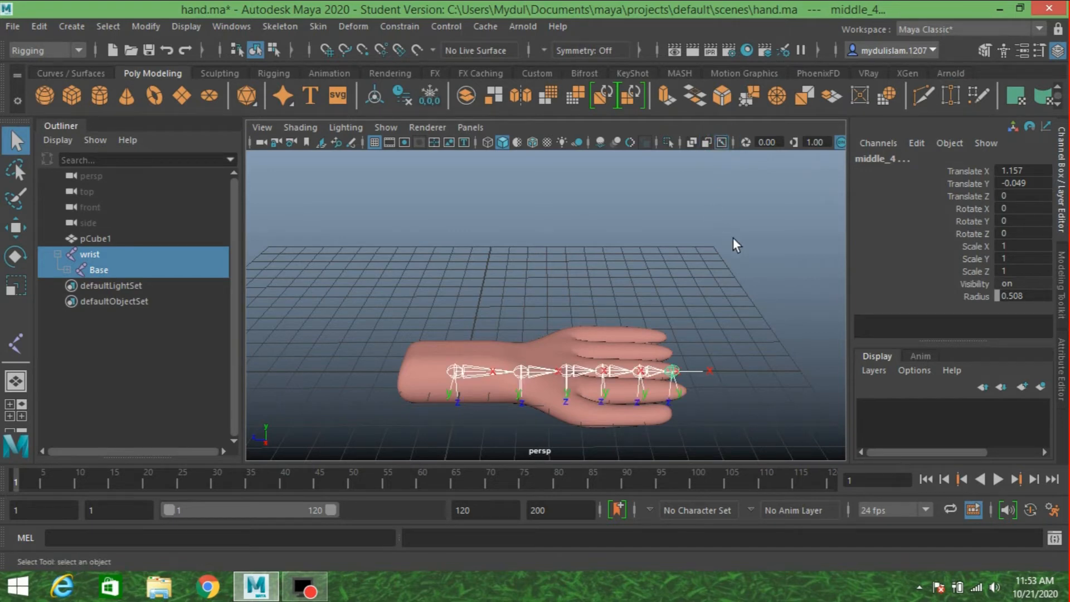
mouse_move(719, 242)
alt+mouse_down()
mouse_move(611, 242)
mouse_move(648, 191)
mouse_move(607, 268)
mouse_move(659, 280)
mouse_move(650, 234)
mouse_move(616, 247)
mouse_move(668, 271)
mouse_move(733, 265)
mouse_move(661, 241)
mouse_move(697, 254)
mouse_move(713, 240)
alt+mouse_up()
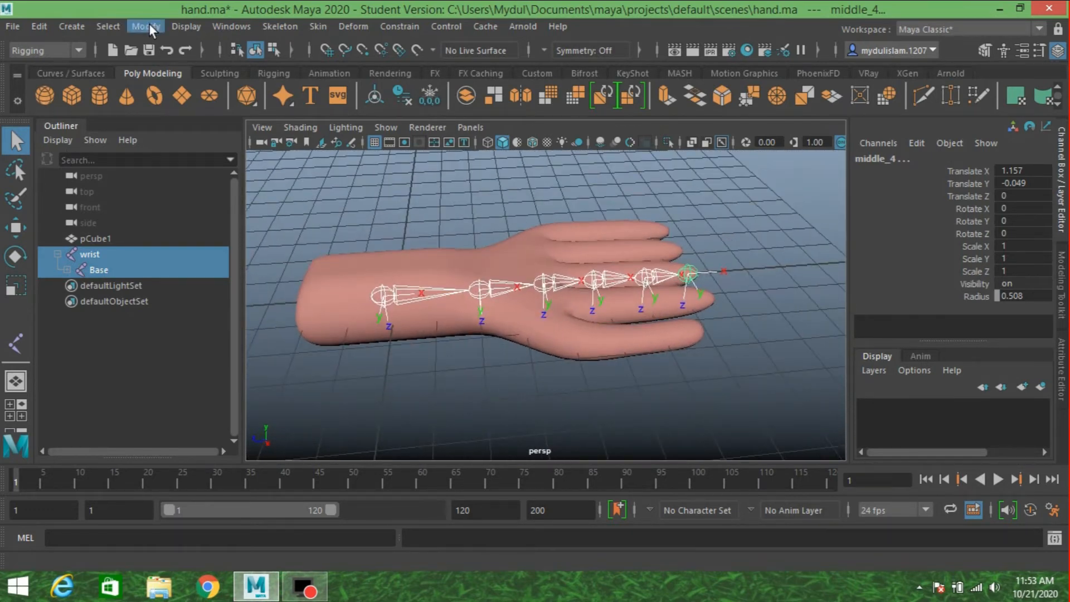
Step: Hide the local rotation axes on all joints of the selected wrist hierarchy
click(188, 26)
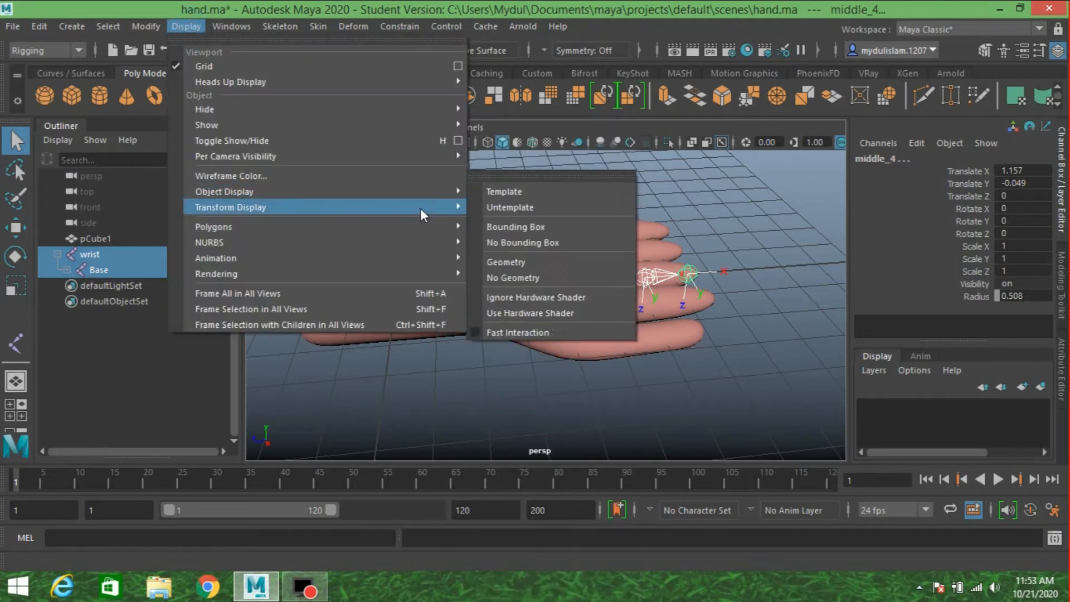
mouse_move(432, 215)
click(504, 207)
alt+drag(506, 236, 638, 299)
alt+right_drag(638, 299, 592, 282)
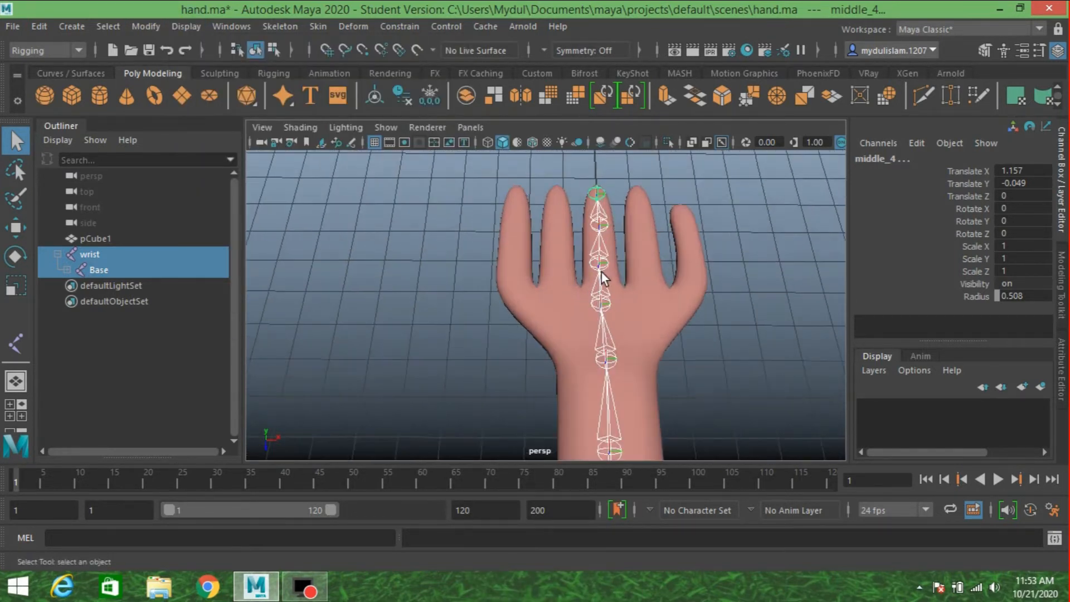
alt+middle_drag(592, 282, 558, 291)
alt+right_drag(558, 291, 557, 286)
mouse_move(558, 285)
alt+mouse_down()
mouse_move(543, 272)
mouse_move(557, 282)
mouse_move(544, 272)
mouse_move(480, 289)
mouse_move(477, 273)
mouse_move(566, 270)
mouse_move(545, 277)
alt+mouse_up()
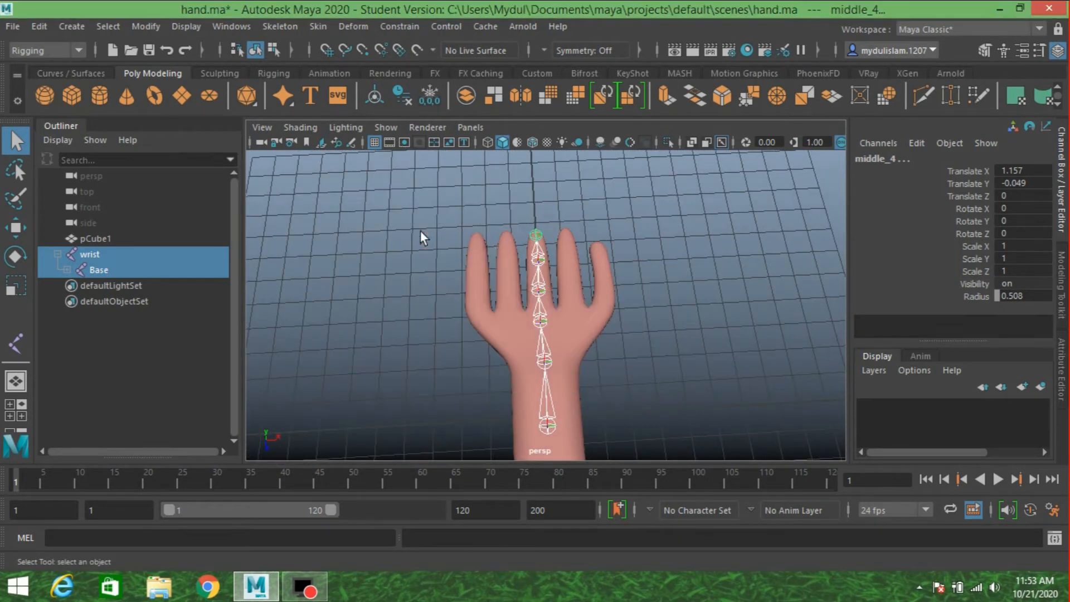
Step: In the top view, place four joints from knuckle to tip along the finger between the middle and the shortest finger
key(space)
key(space)
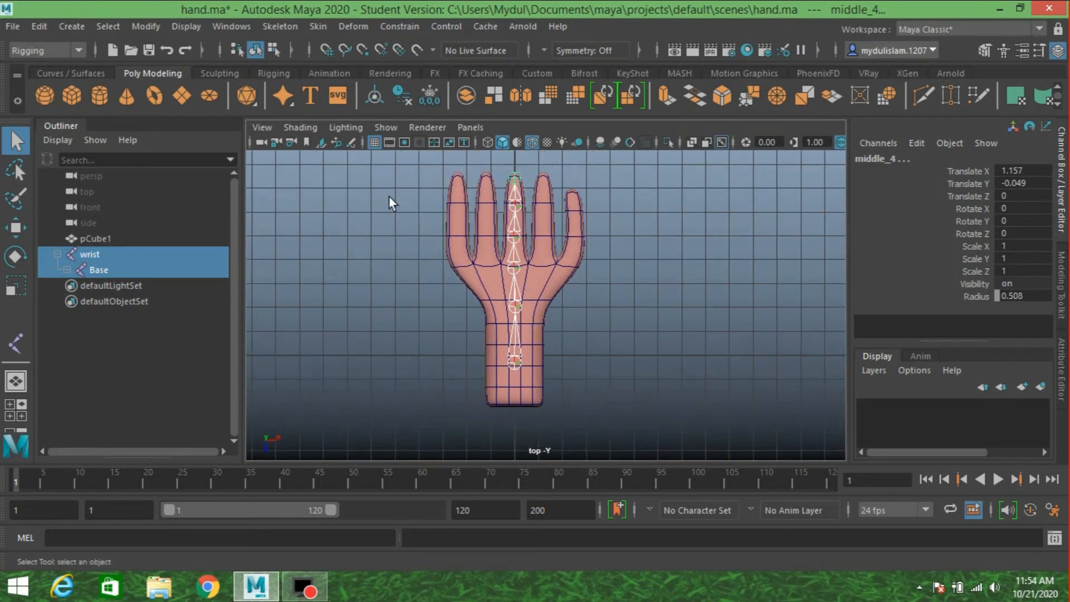
click(15, 342)
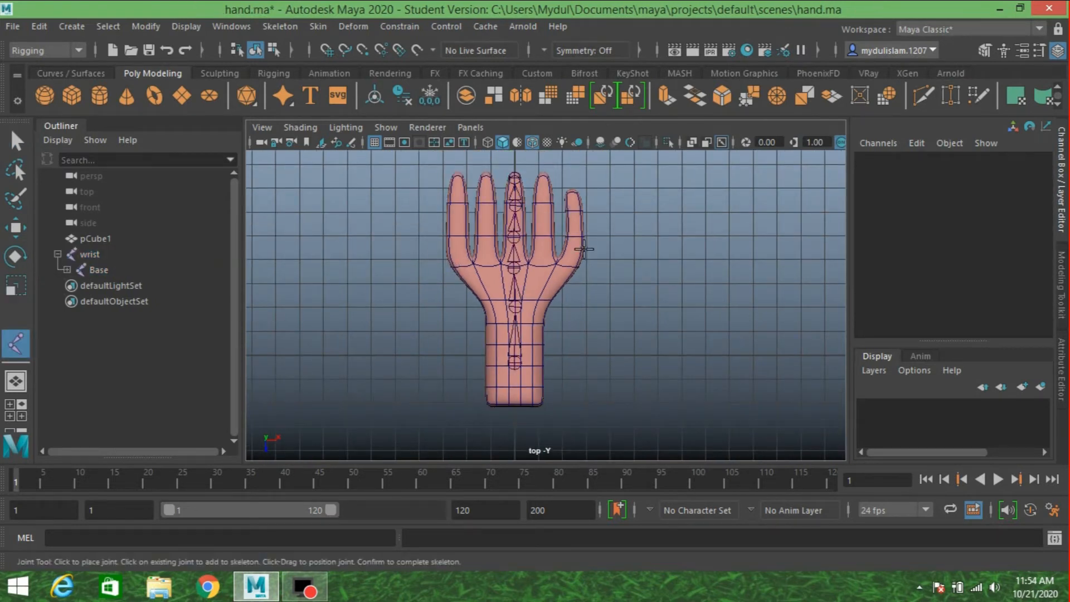
click(545, 255)
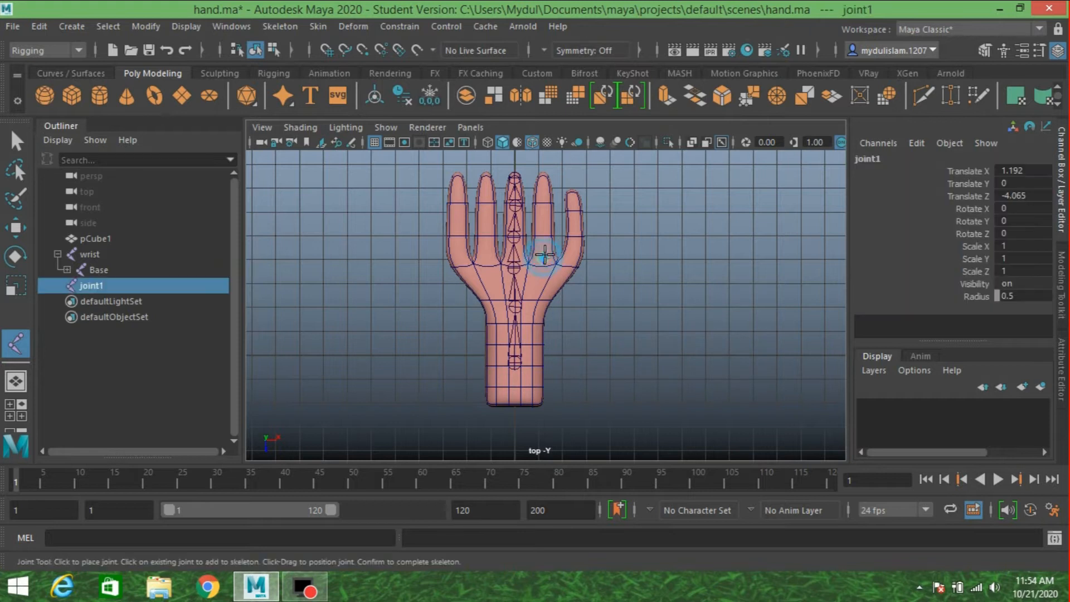
click(544, 234)
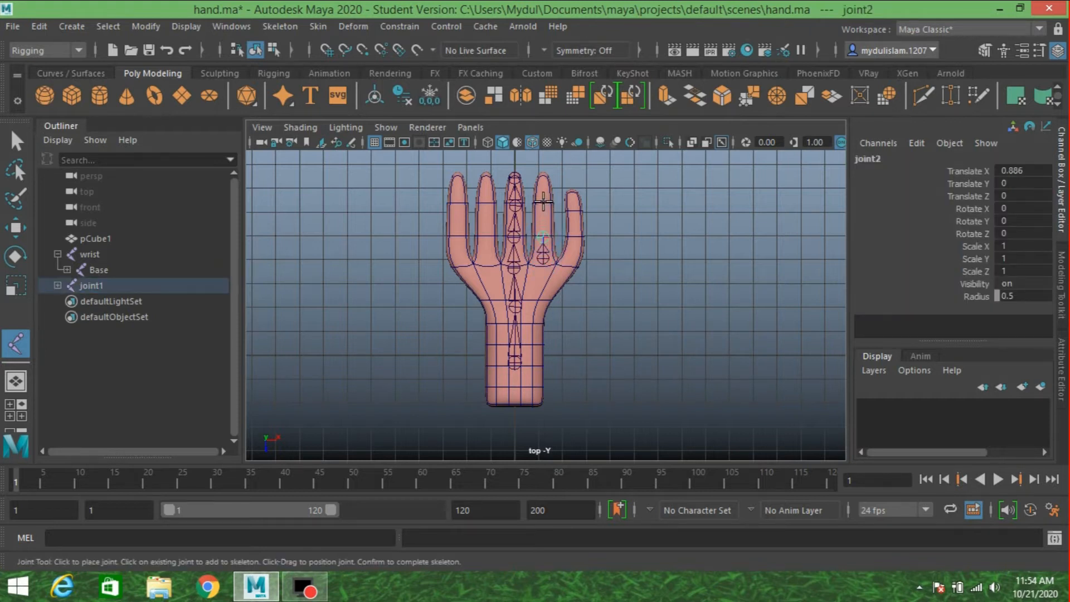
click(544, 202)
click(543, 177)
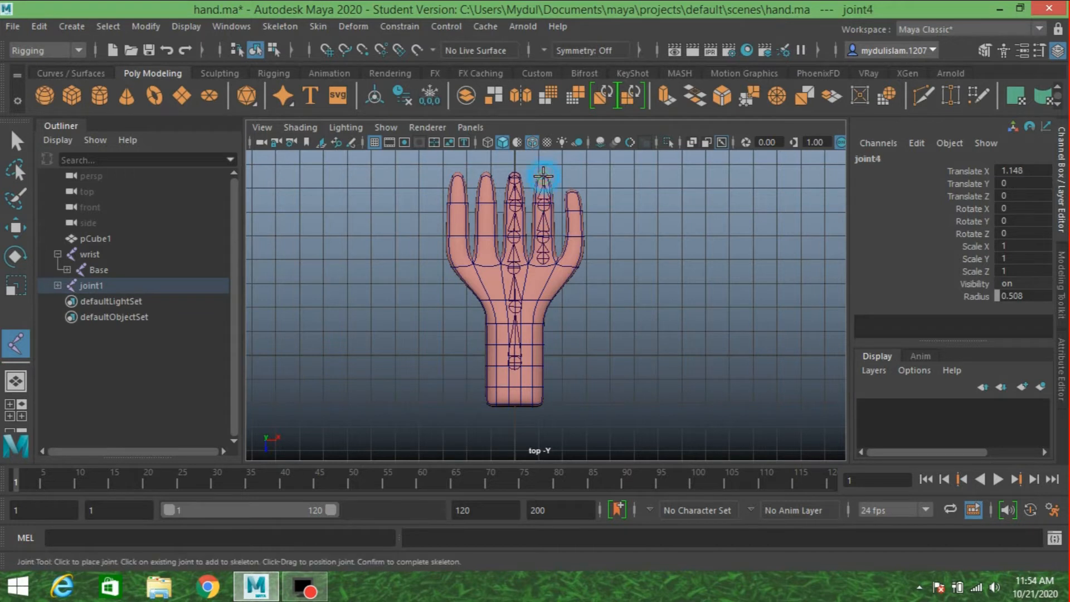
key(q)
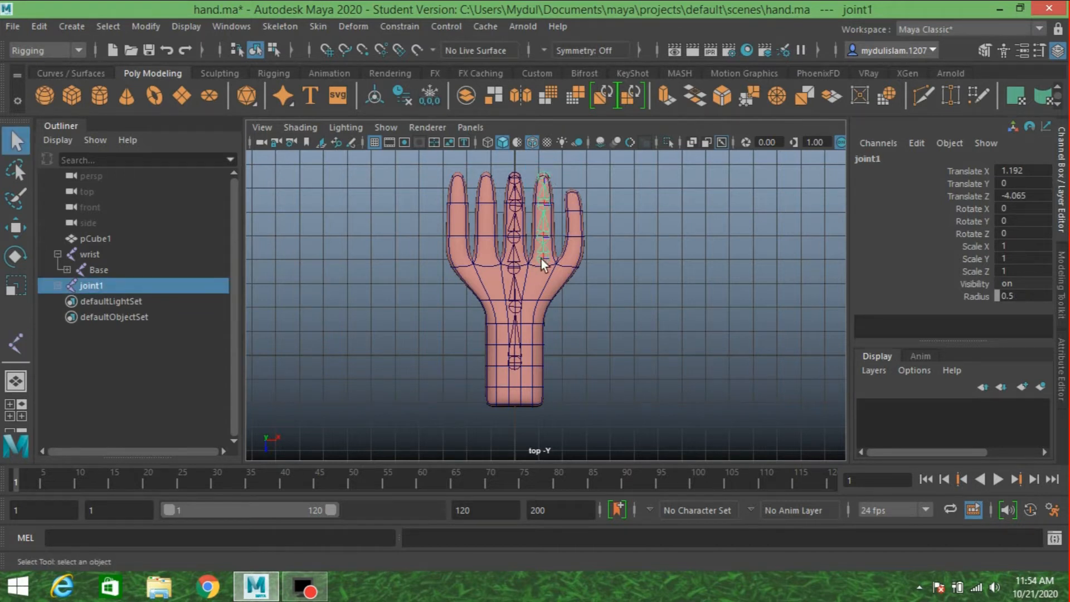
Step: Unparent joint2, joint3 and joint4 so the new finger's joints are all separate
click(543, 242)
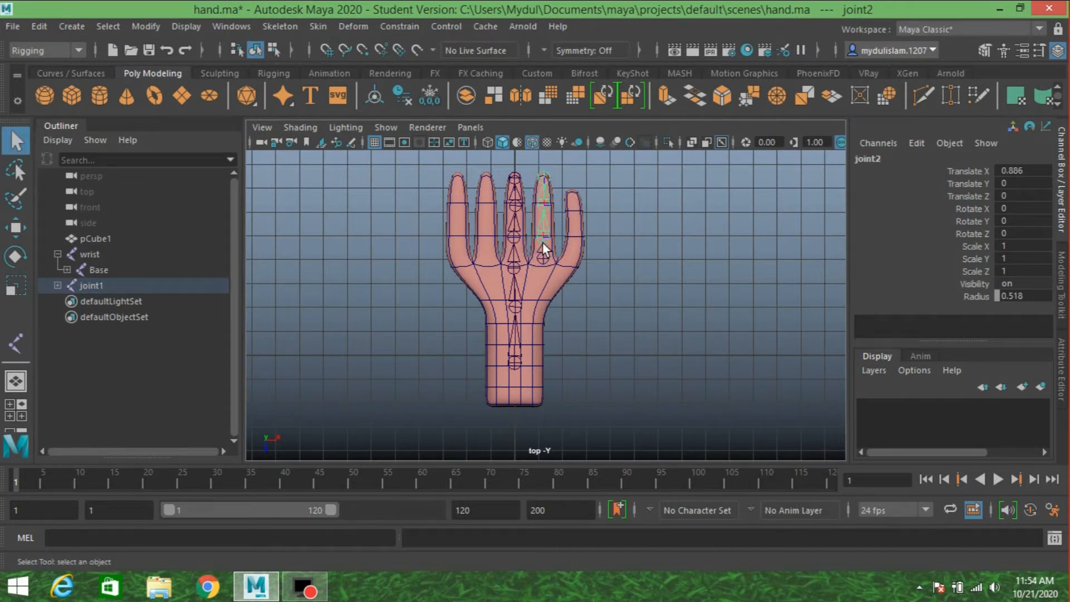
key(shift+p)
click(547, 212)
key(shift+p)
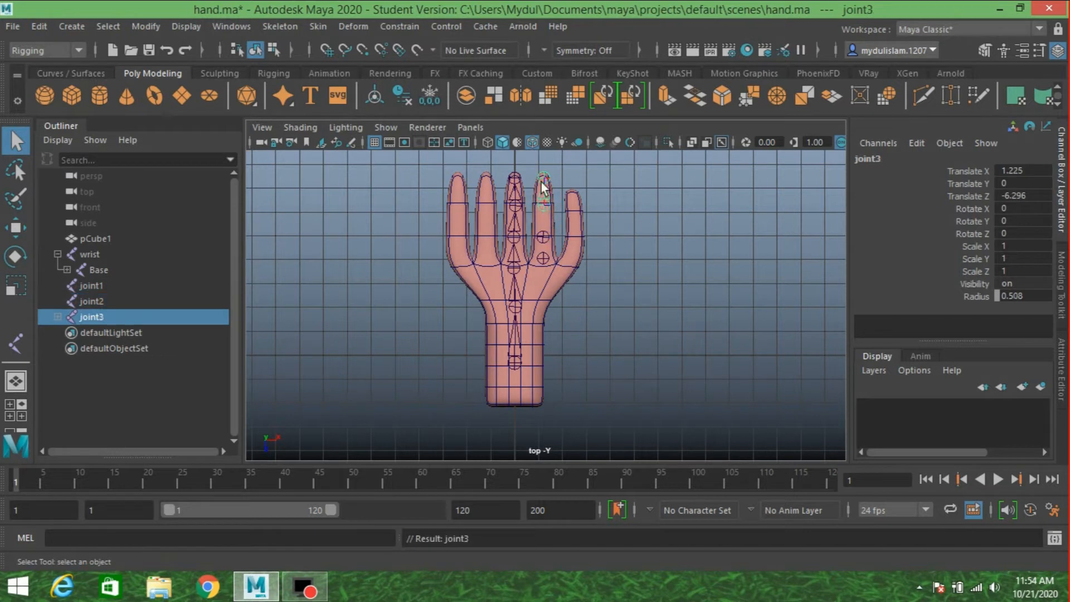
click(543, 182)
key(shift+p)
Step: Parent joint1 under Base and set joint1's Joint Orient X and Z to 0
click(545, 257)
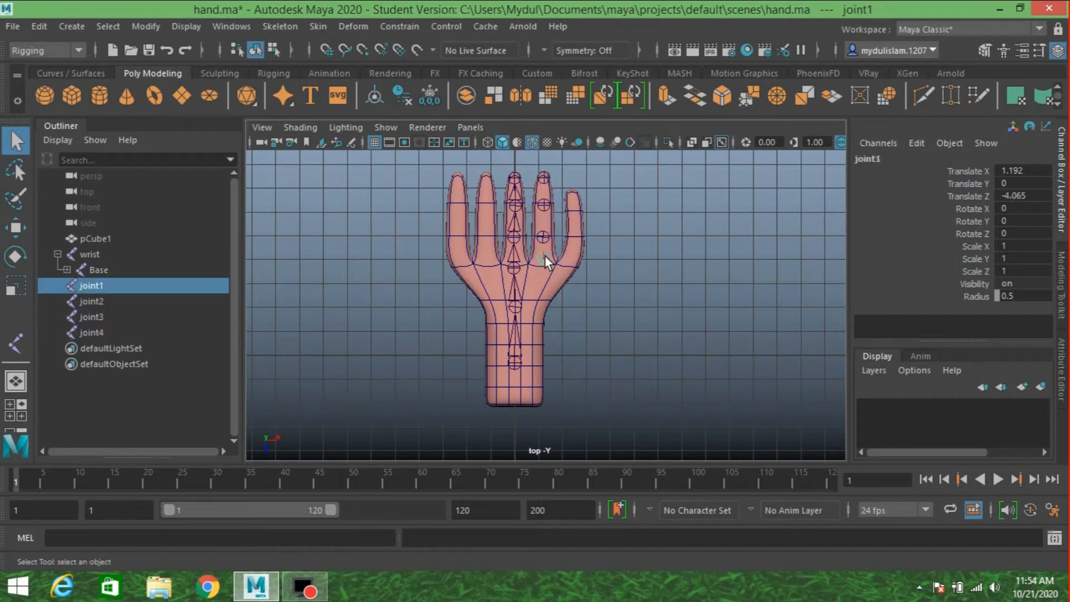
shift+click(513, 307)
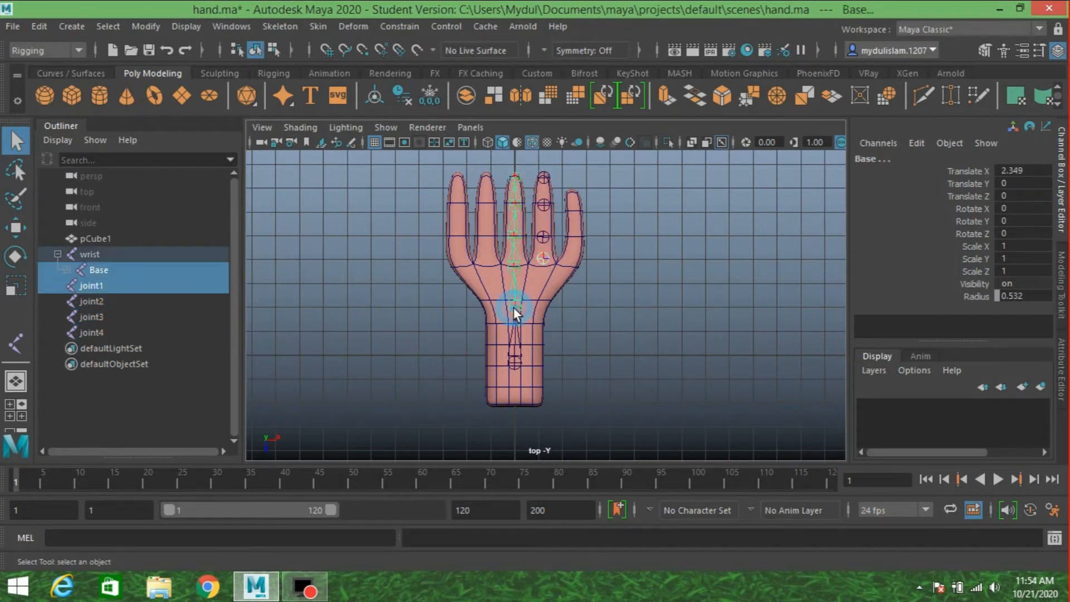
key(p)
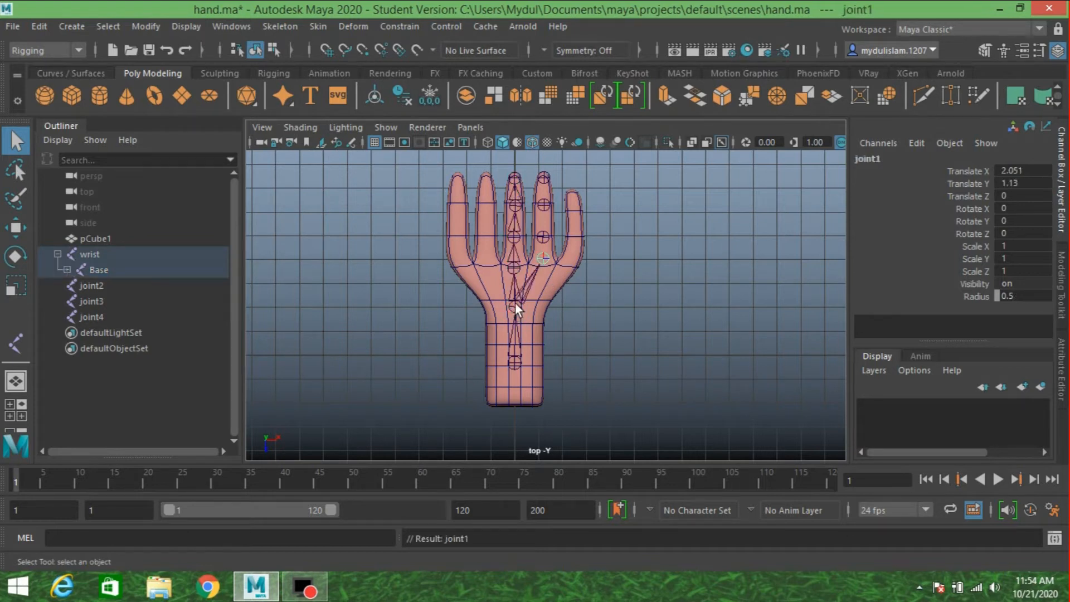
click(1062, 357)
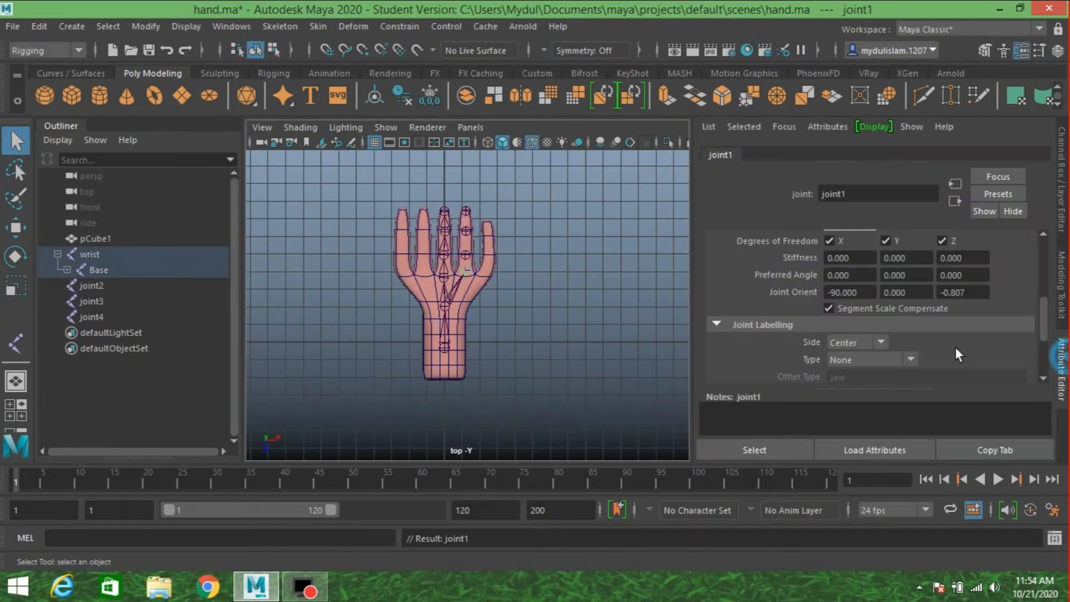
click(984, 292)
text(0)
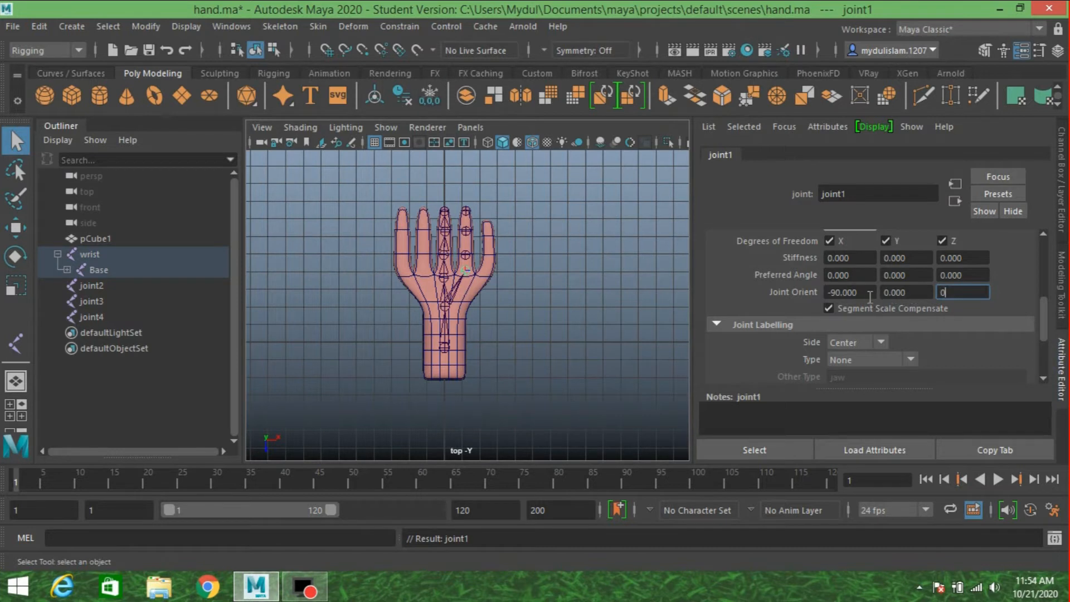
click(842, 293)
text(0)
key(Return)
Step: Parent joint2 under joint1 and set joint2's Joint Orient X and Z to 0
click(466, 255)
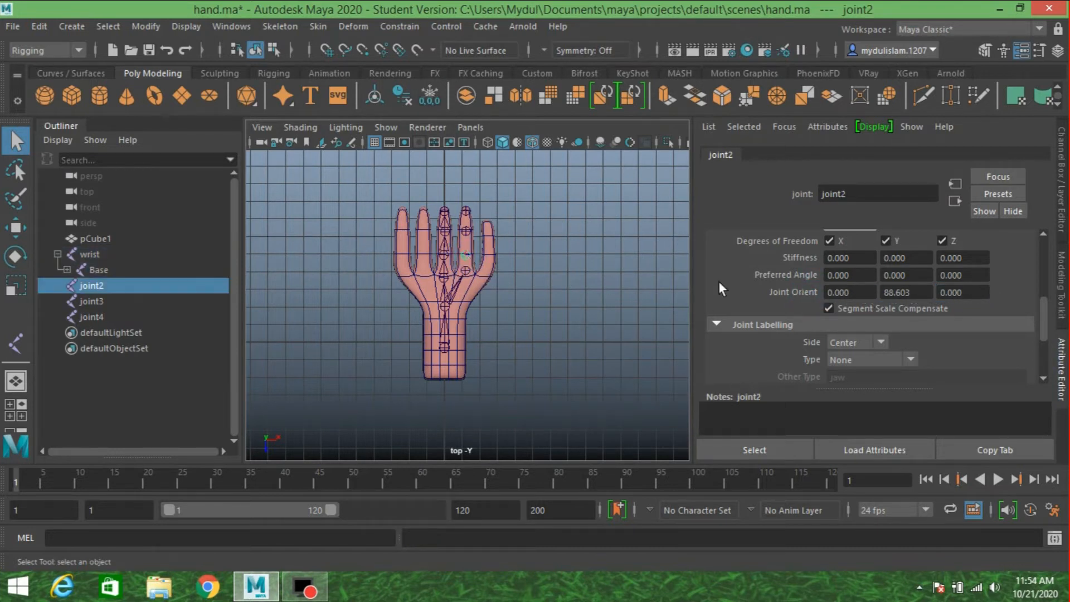
click(465, 271)
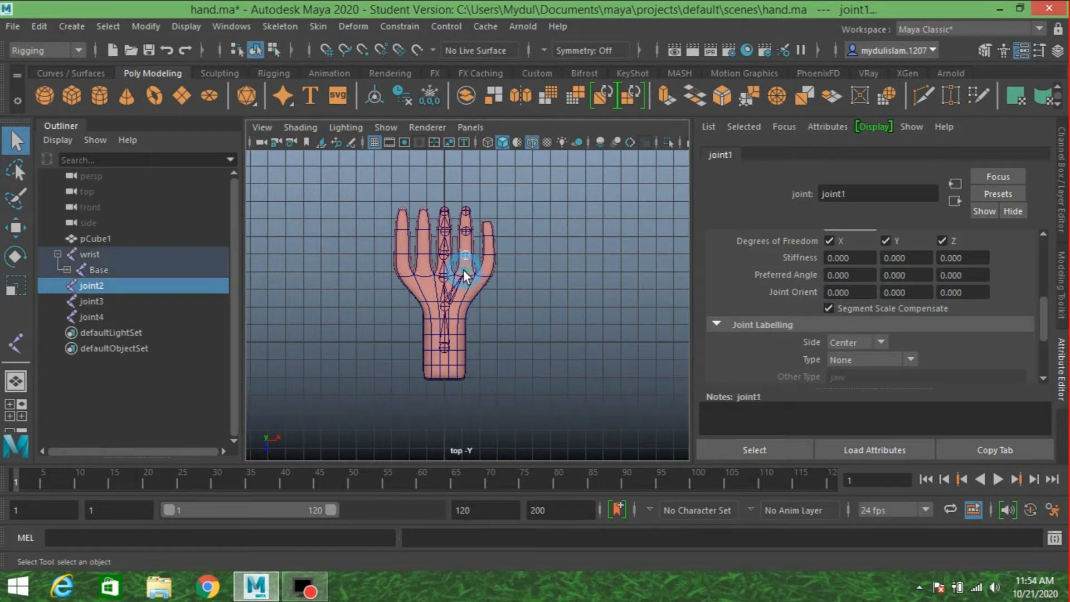
key(p)
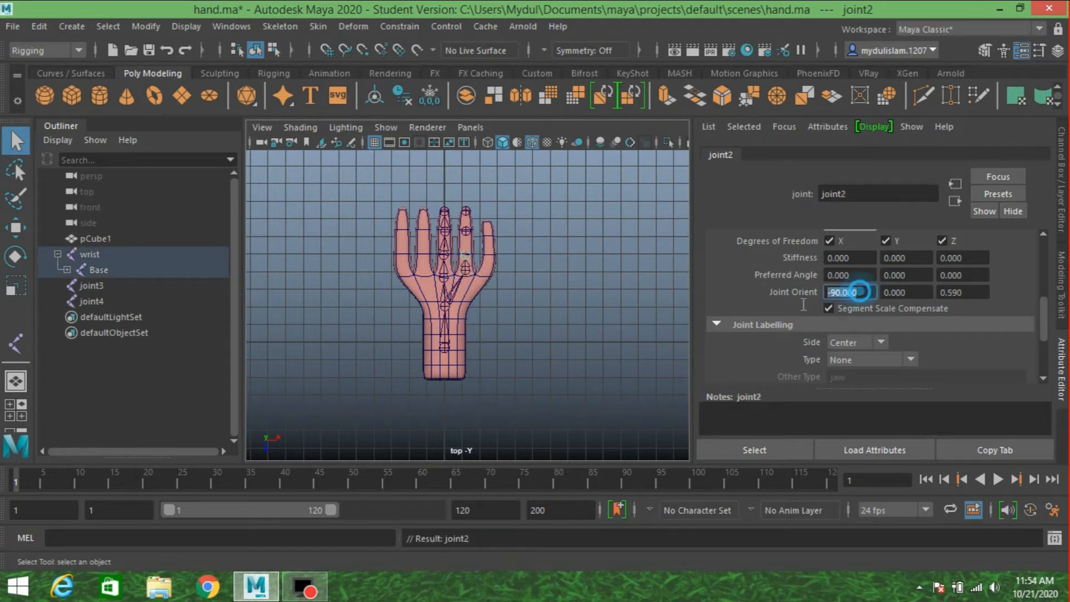
drag(805, 301, 814, 294)
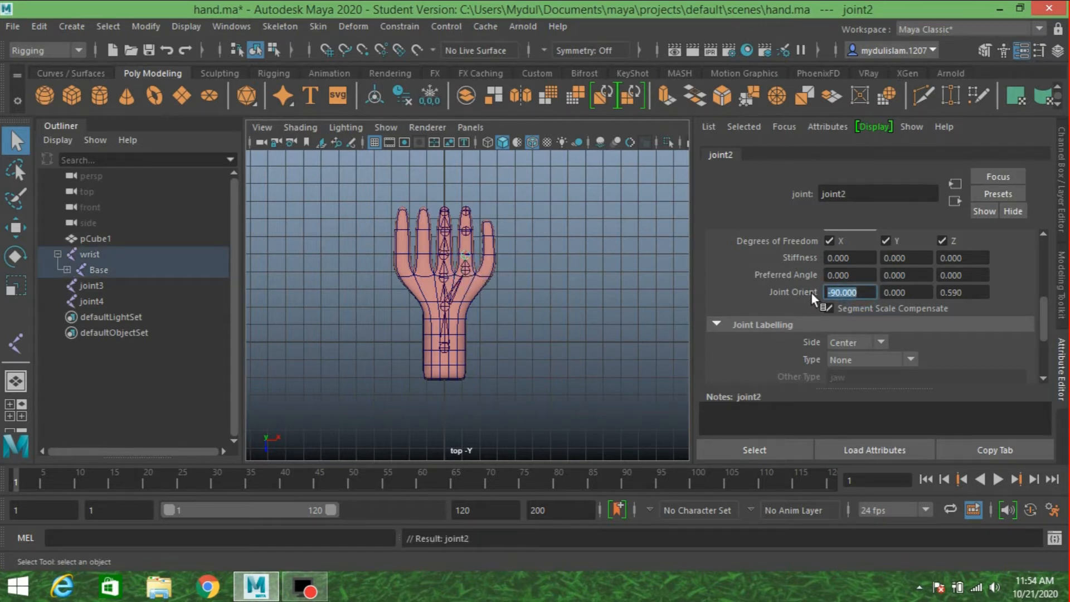
text(0)
drag(966, 292, 929, 292)
text(0)
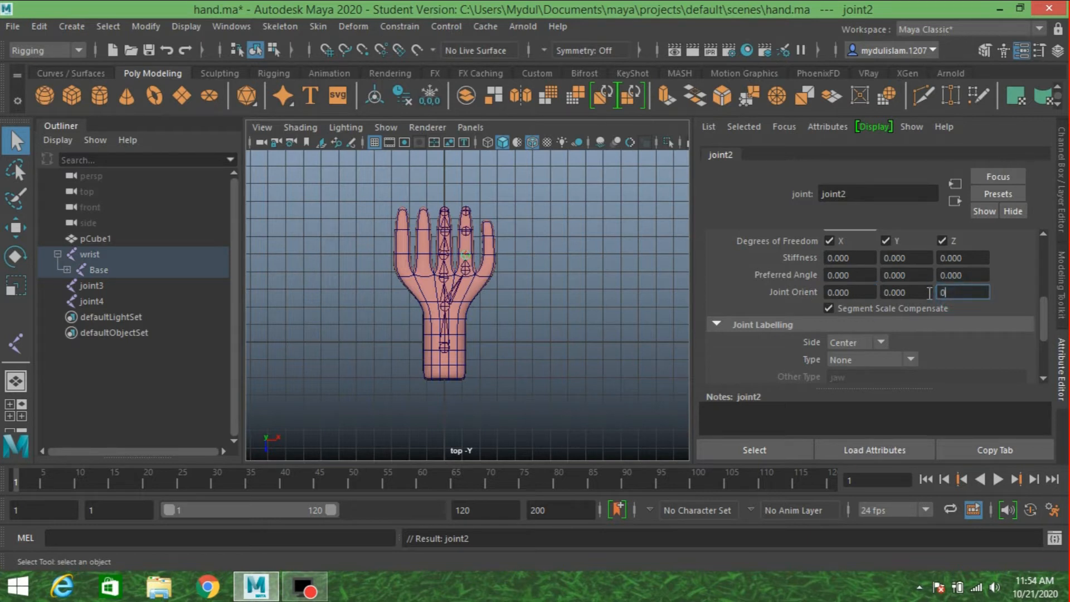
Step: Parent joint3 under joint2 and set joint3's Joint Orient X and Z to 0
key(Return)
click(468, 233)
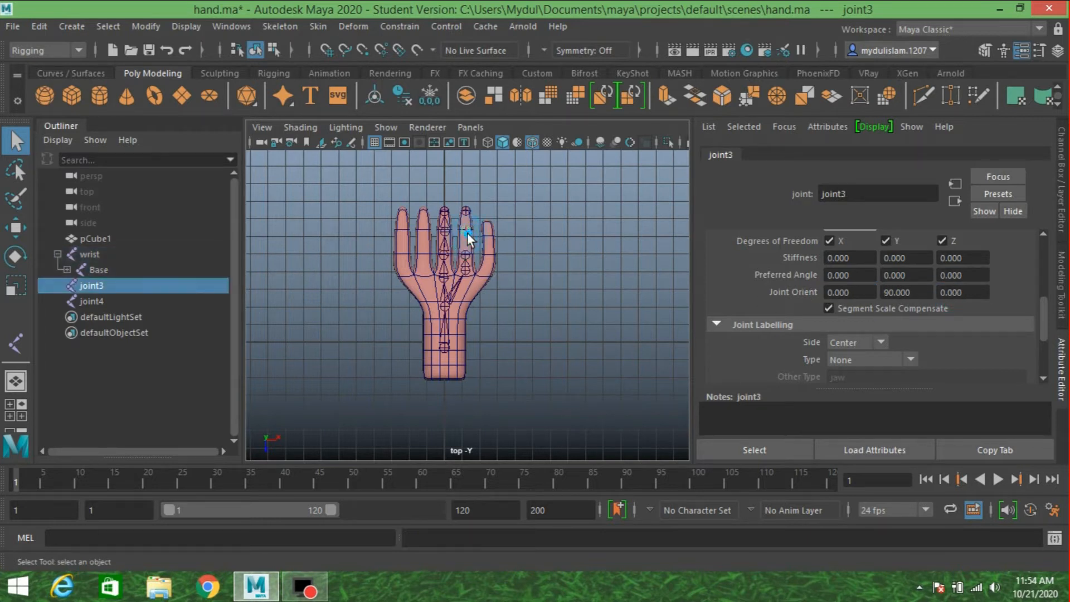
click(468, 256)
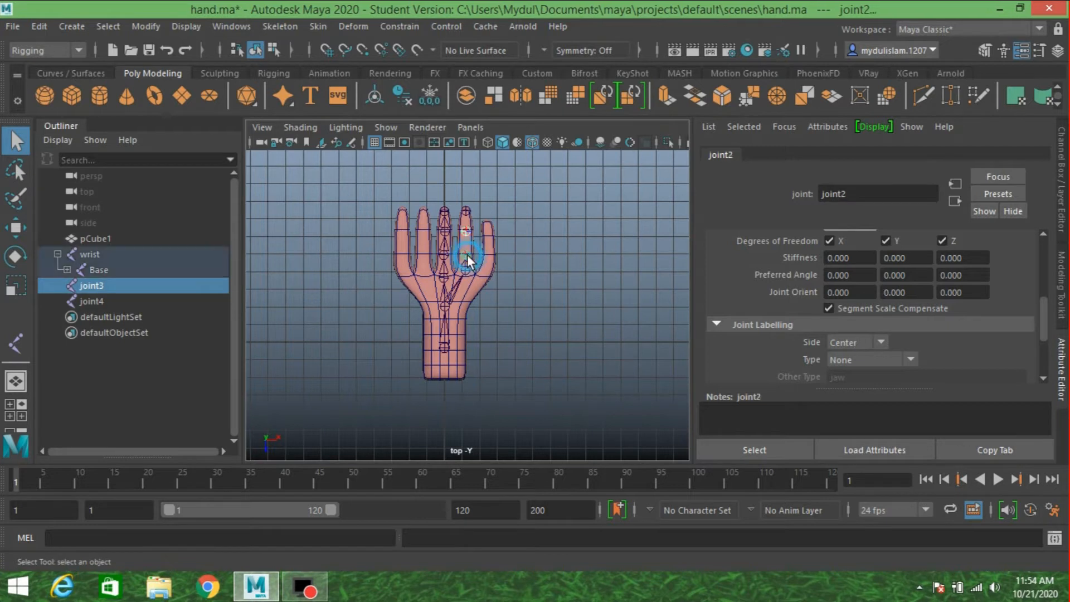
key(p)
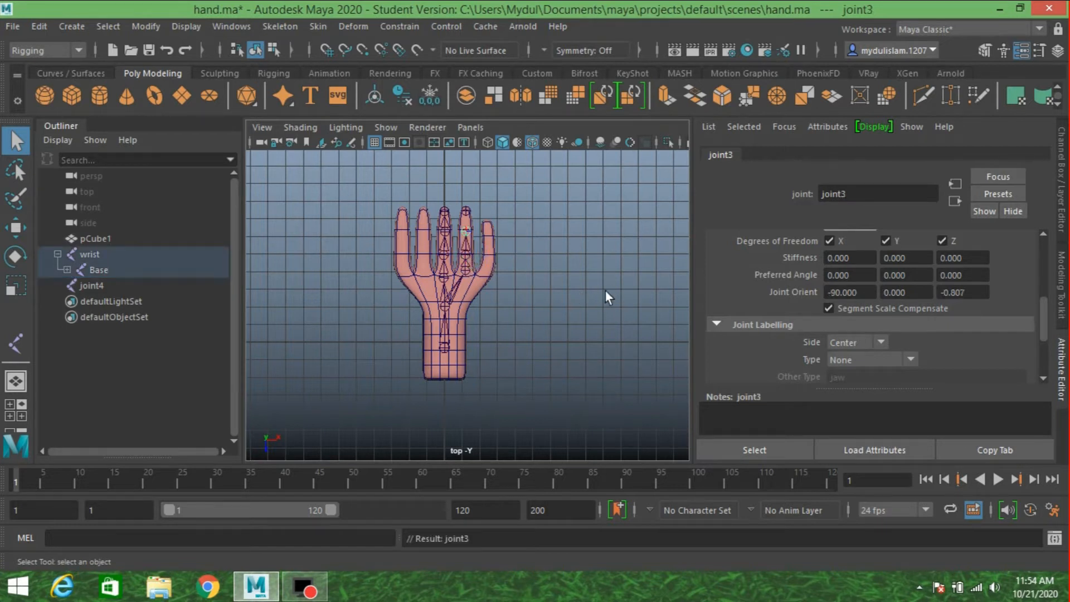
double_click(868, 292)
text(0)
double_click(963, 292)
text(0)
key(Return)
Step: Parent joint4 under joint3 and set joint4's Joint Orient X and Z to 0
click(467, 212)
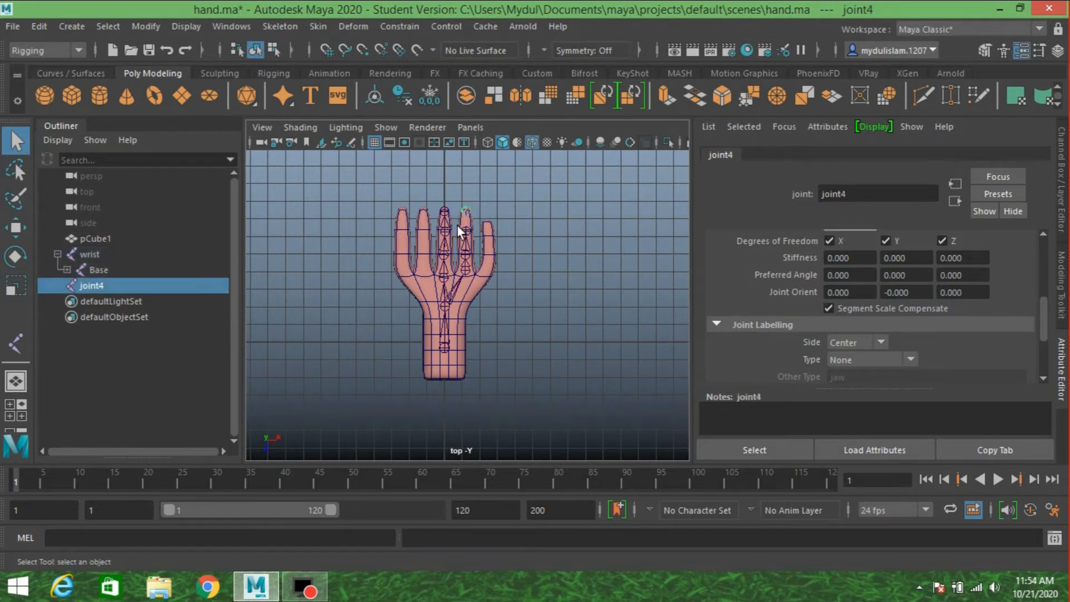
click(466, 230)
key(p)
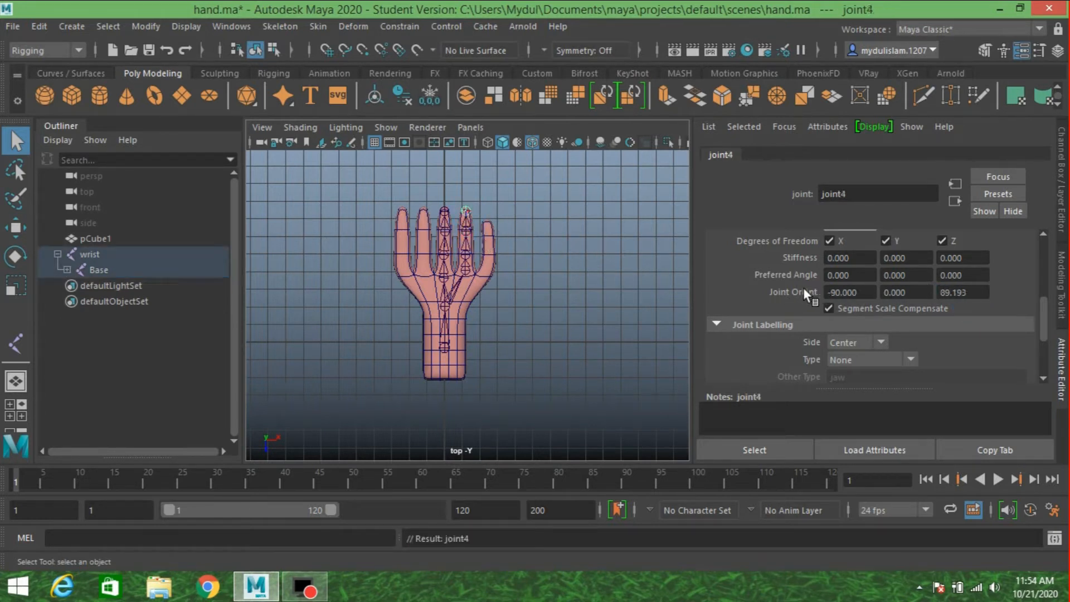
double_click(845, 292)
text(0)
double_click(948, 293)
text(0)
key(Return)
Step: Select joints of the new finger chain in turn to check their Joint Orient values
click(468, 260)
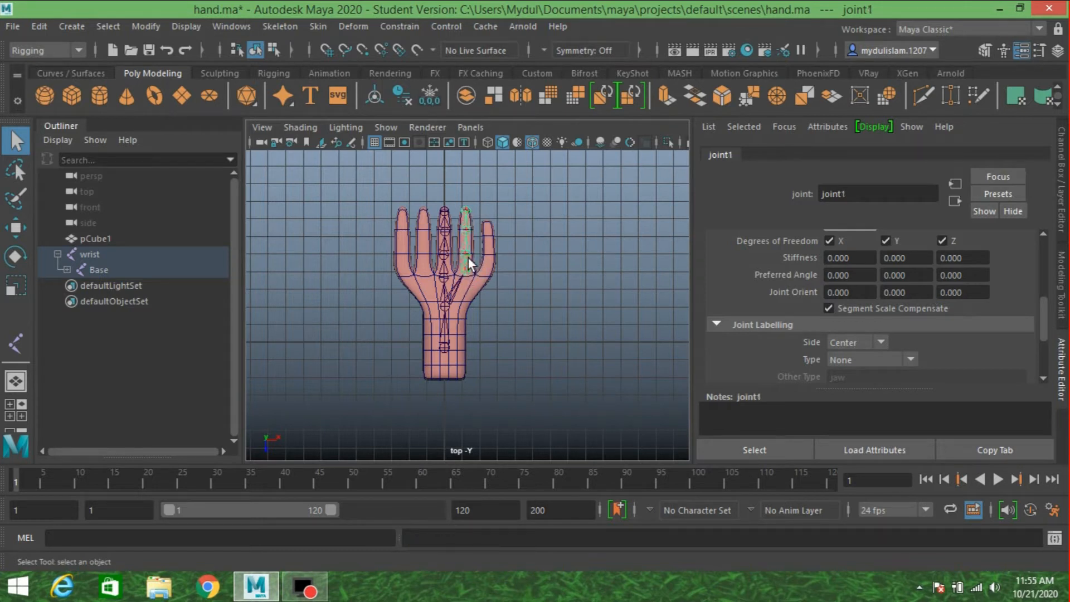
click(467, 235)
click(465, 213)
scroll(487, 261, up, 2)
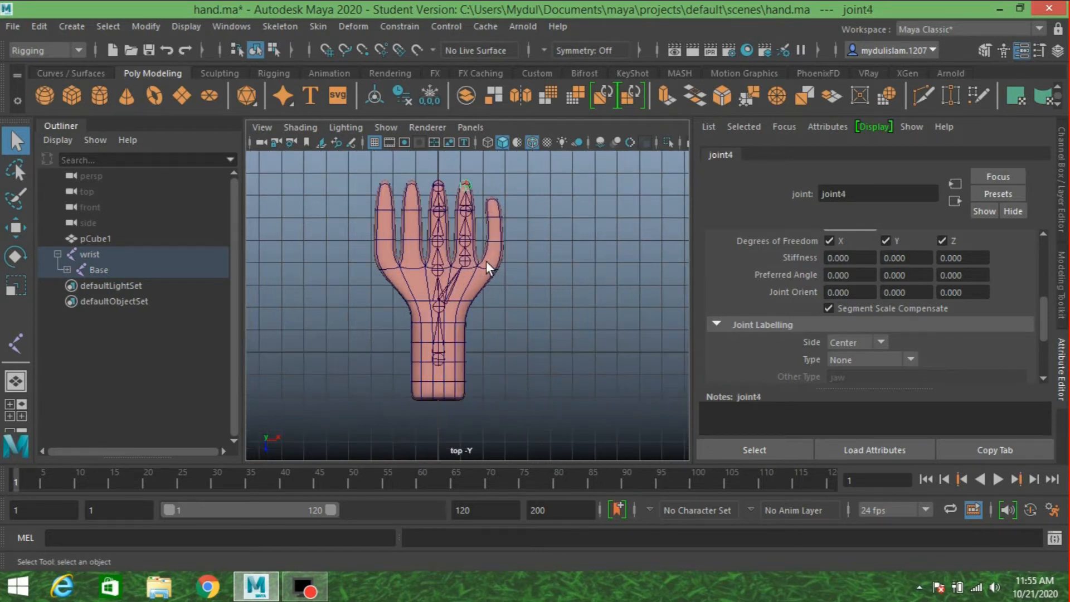
scroll(448, 279, down, 1)
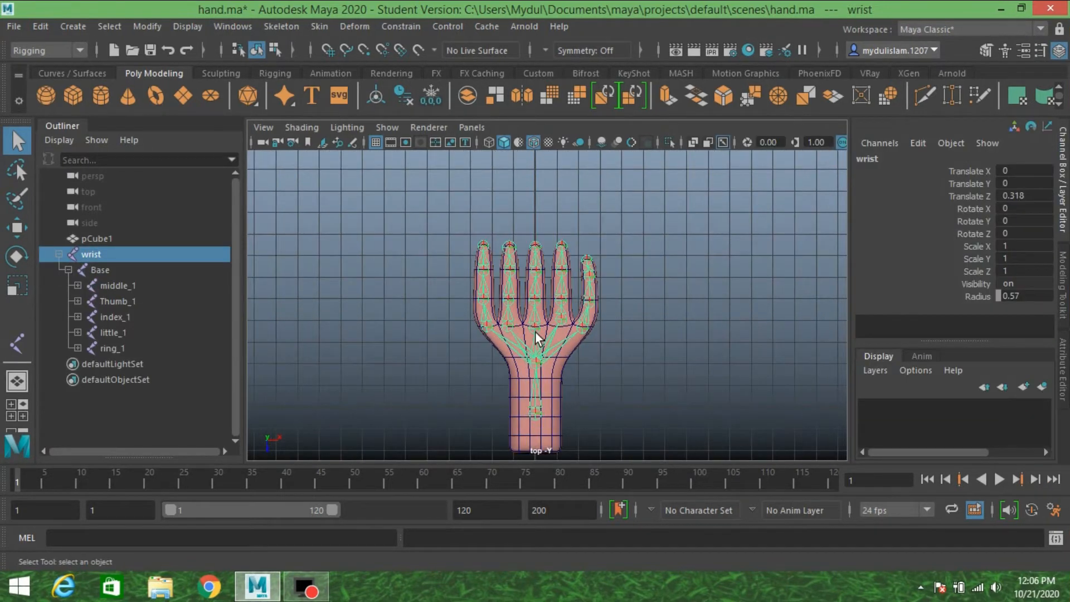
Step: Review the completed hand skeleton by selecting the thumb, index, middle, ring and little finger chains in turn
alt+middle_drag(535, 333, 528, 314)
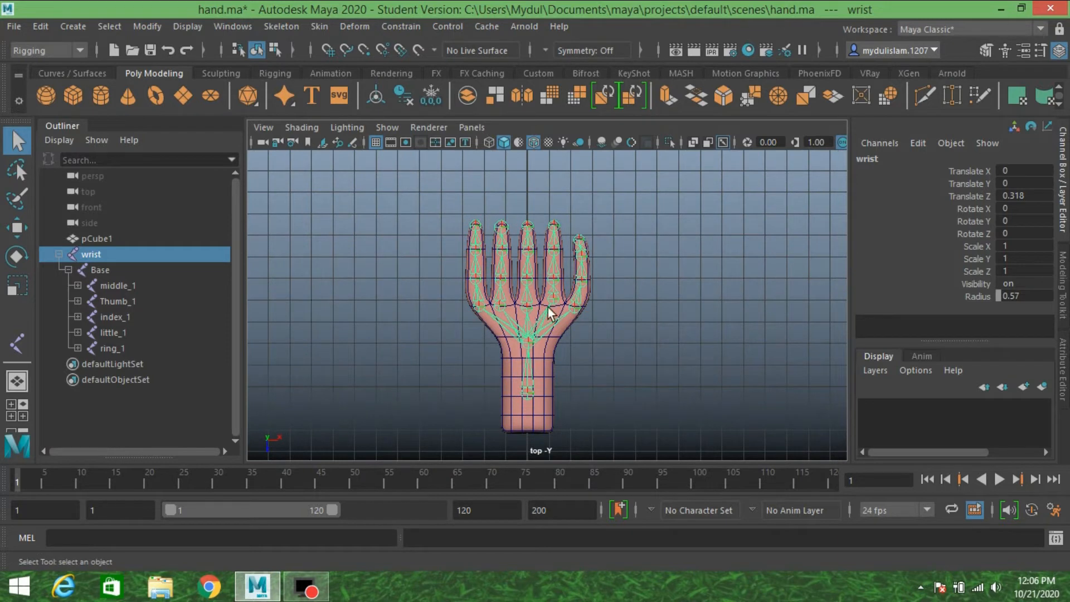
scroll(555, 309, up, 1)
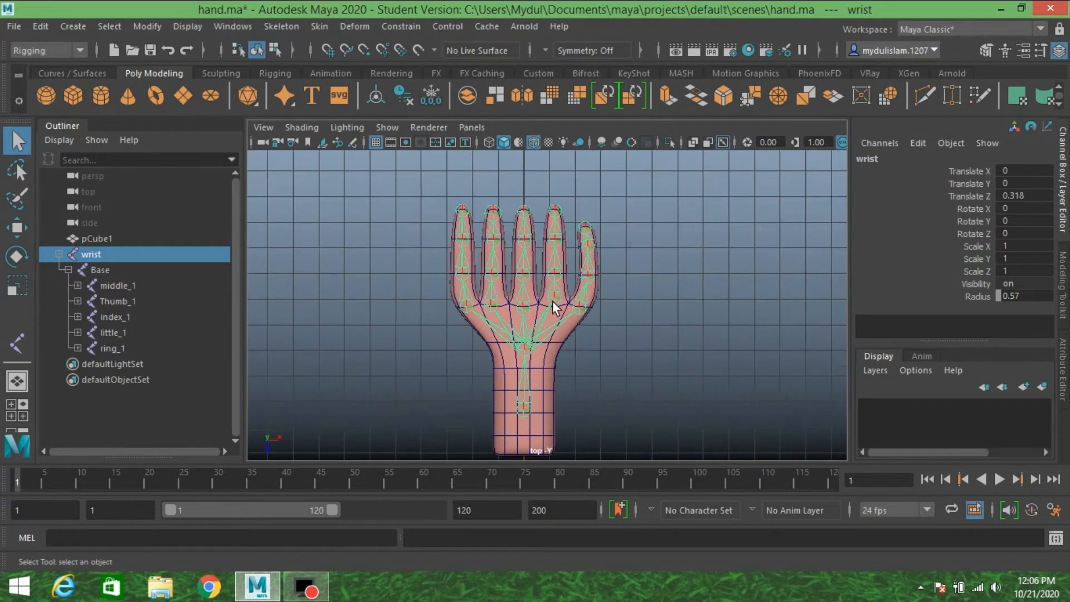
alt+middle_drag(555, 309, 557, 322)
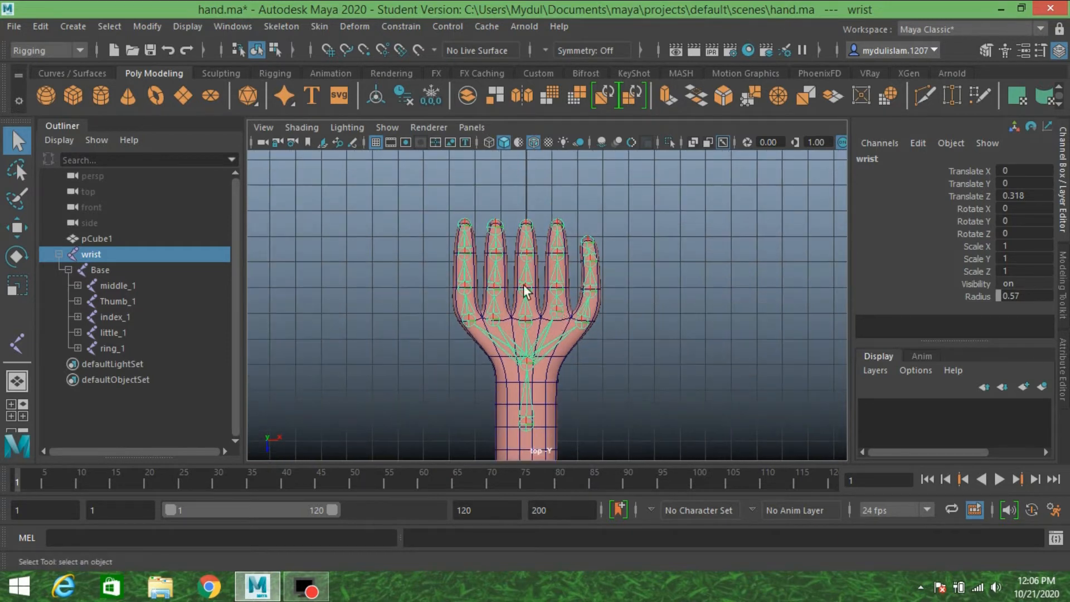
alt+click(610, 284)
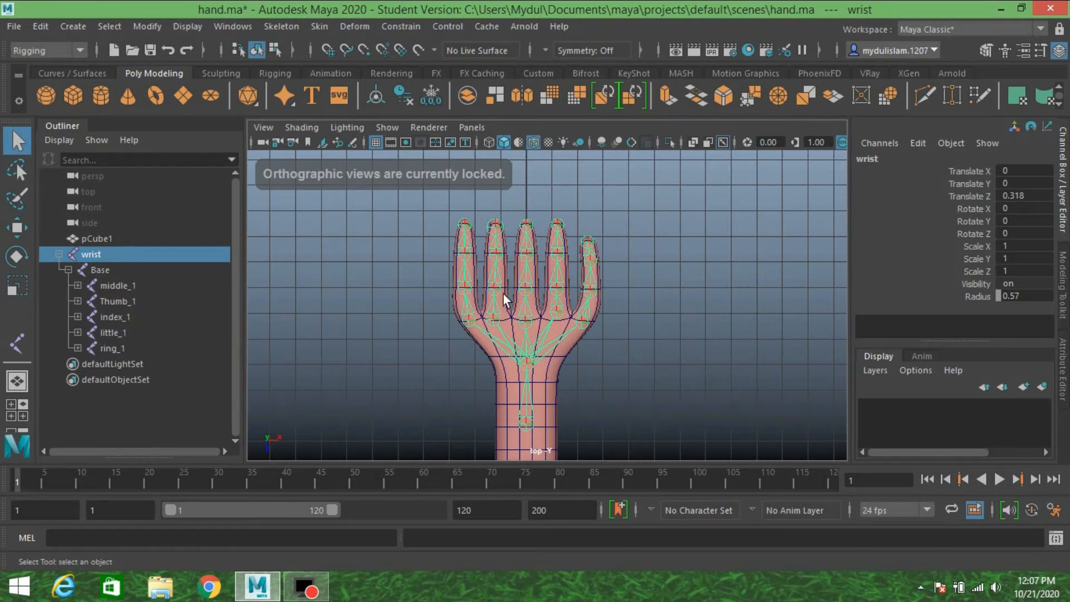
click(596, 285)
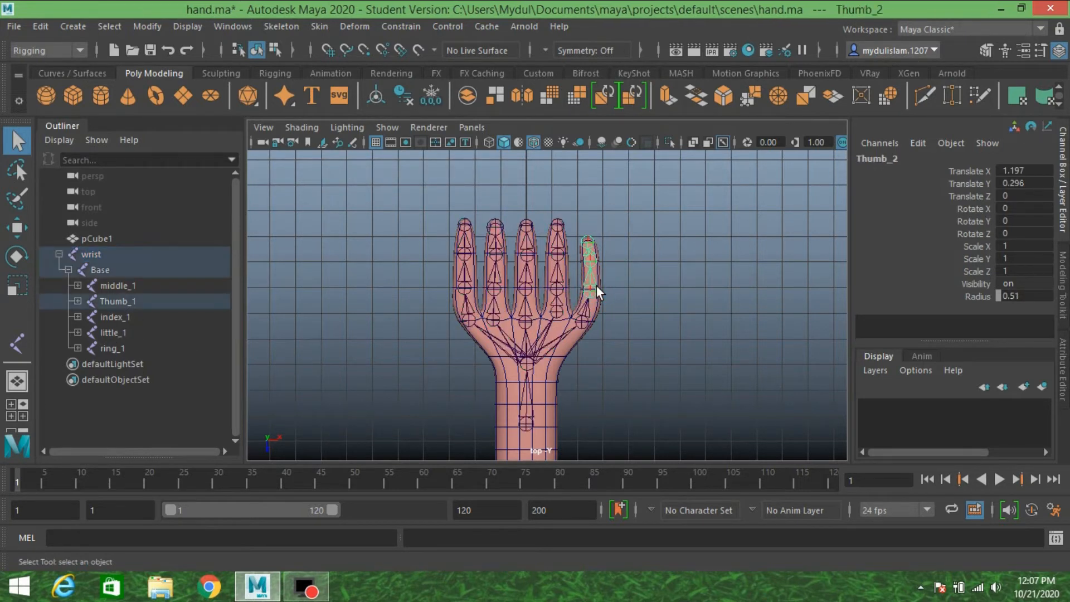
click(556, 301)
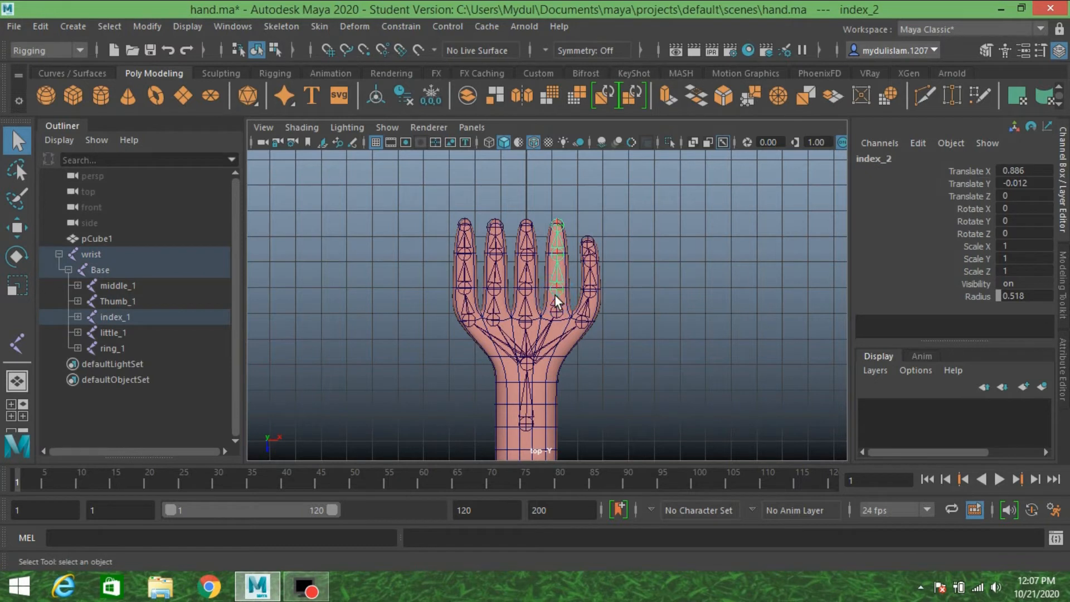
click(524, 301)
click(495, 296)
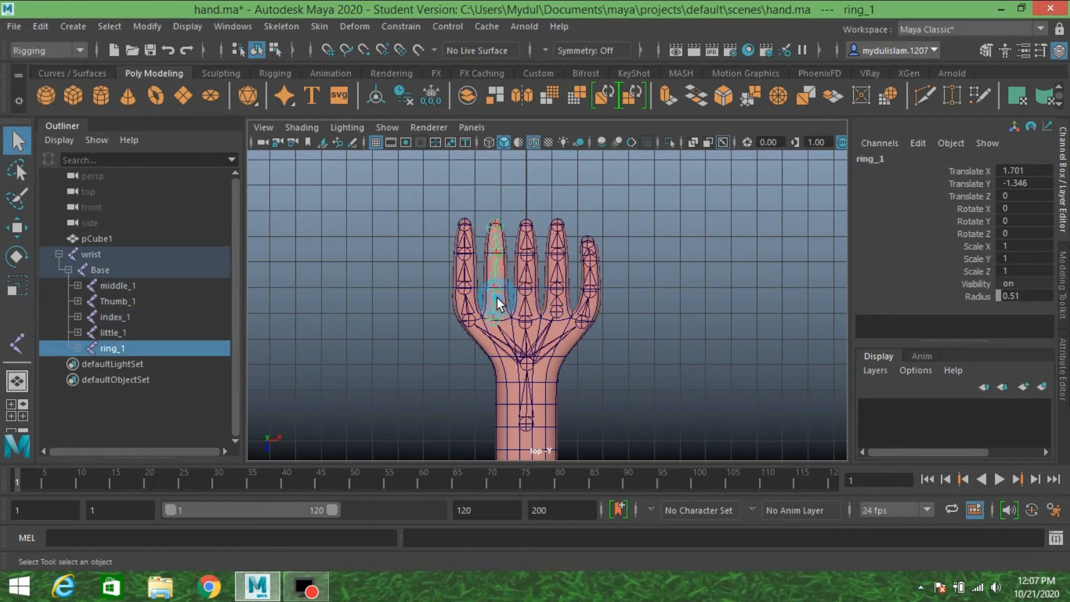
click(467, 298)
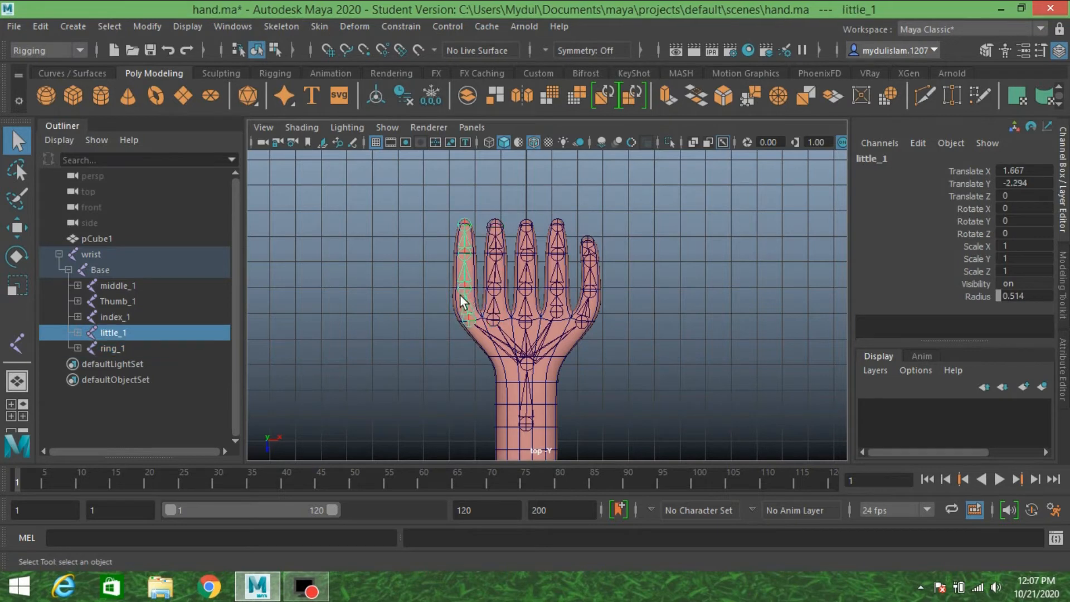
Step: In the perspective view, select the wrist joint and add the hand mesh pCube1 to the selection
key(space)
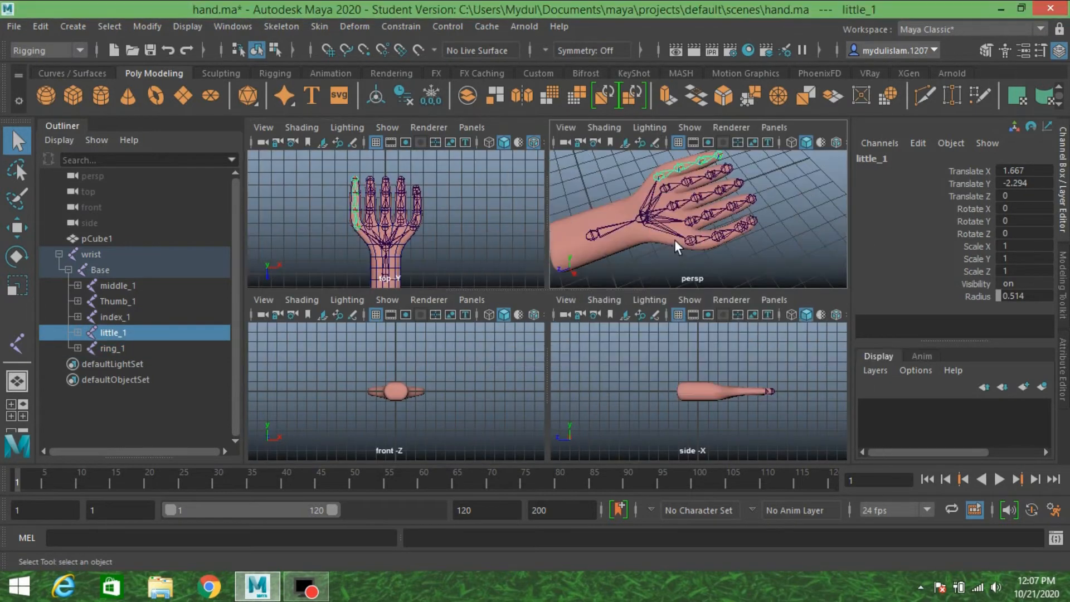
key(space)
scroll(619, 296, down, 3)
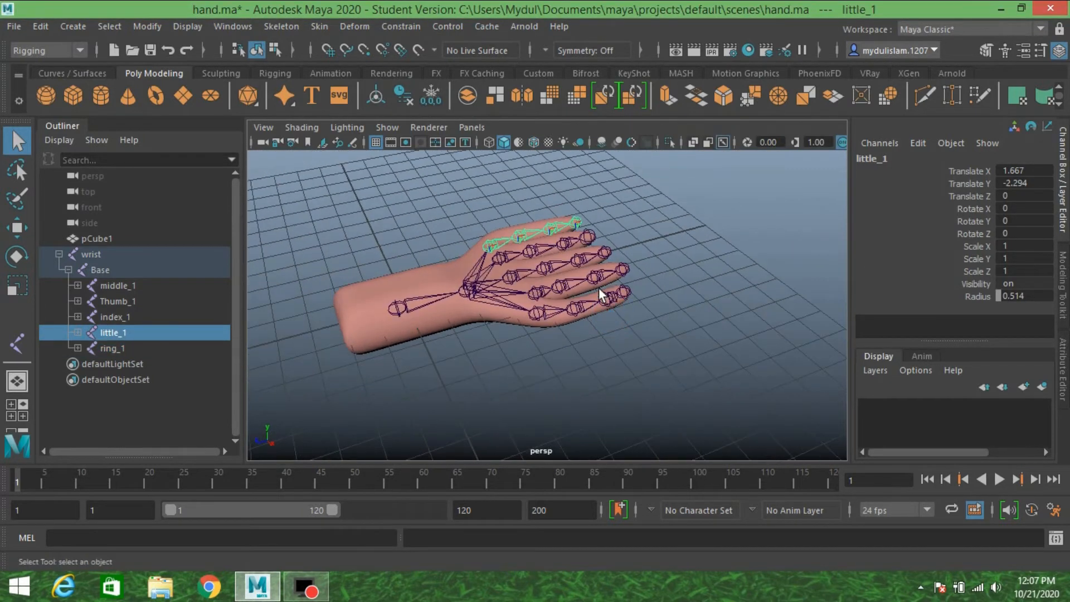
alt+middle_drag(599, 289, 686, 294)
scroll(658, 302, up, 5)
scroll(686, 293, down, 3)
click(454, 321)
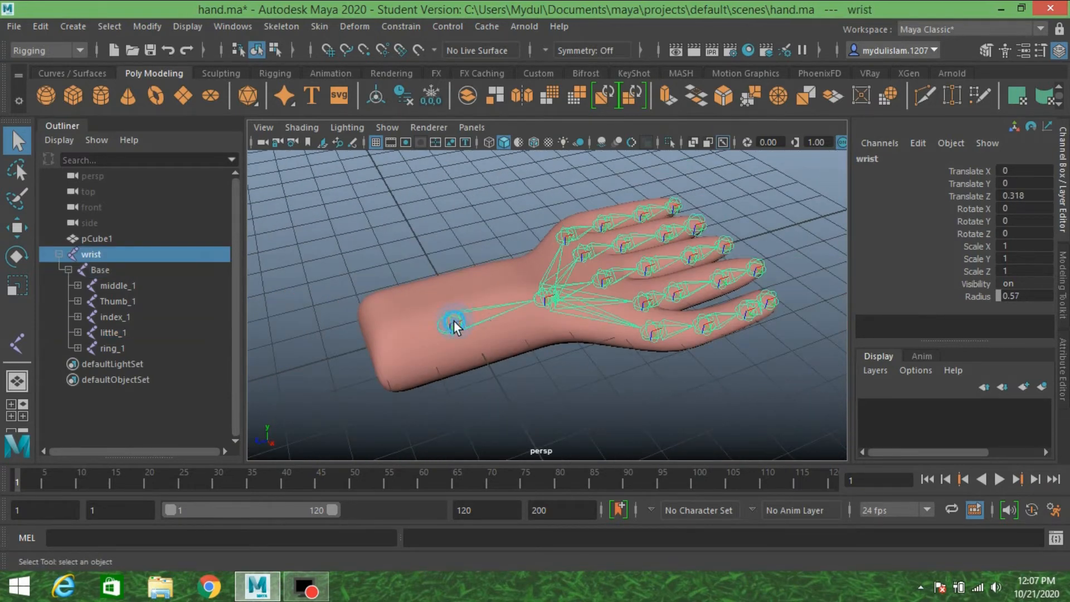
alt+drag(537, 312, 494, 313)
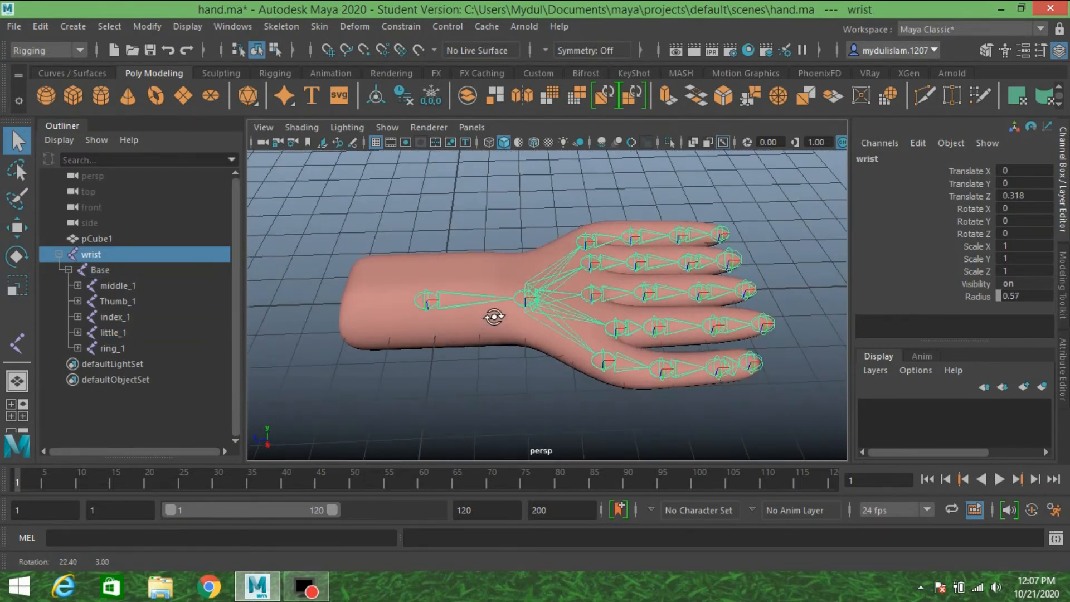
alt+middle_drag(495, 317, 503, 319)
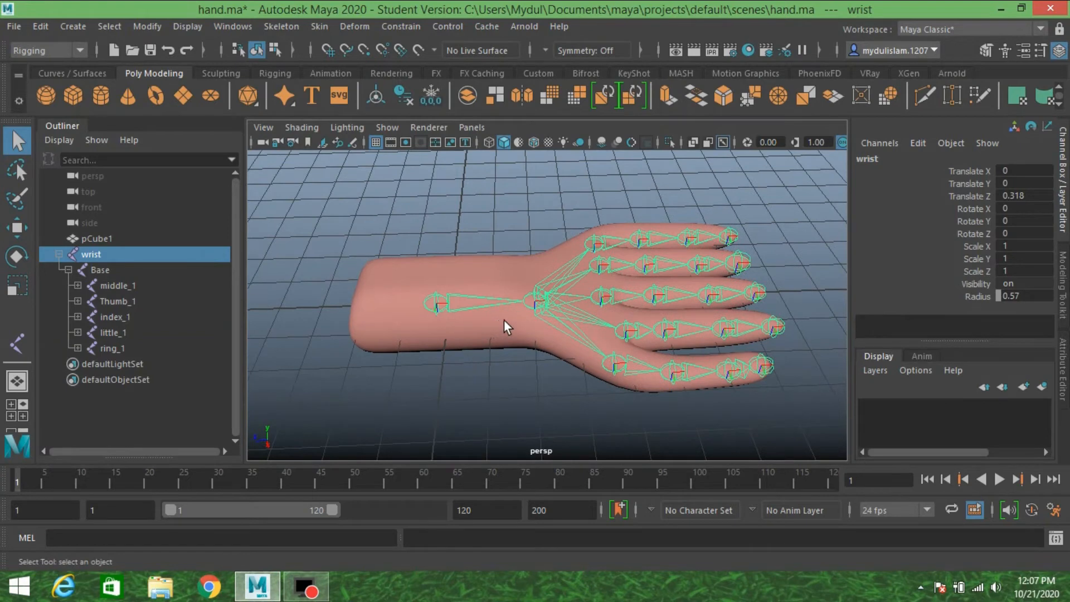
alt+drag(507, 320, 495, 327)
shift+click(466, 274)
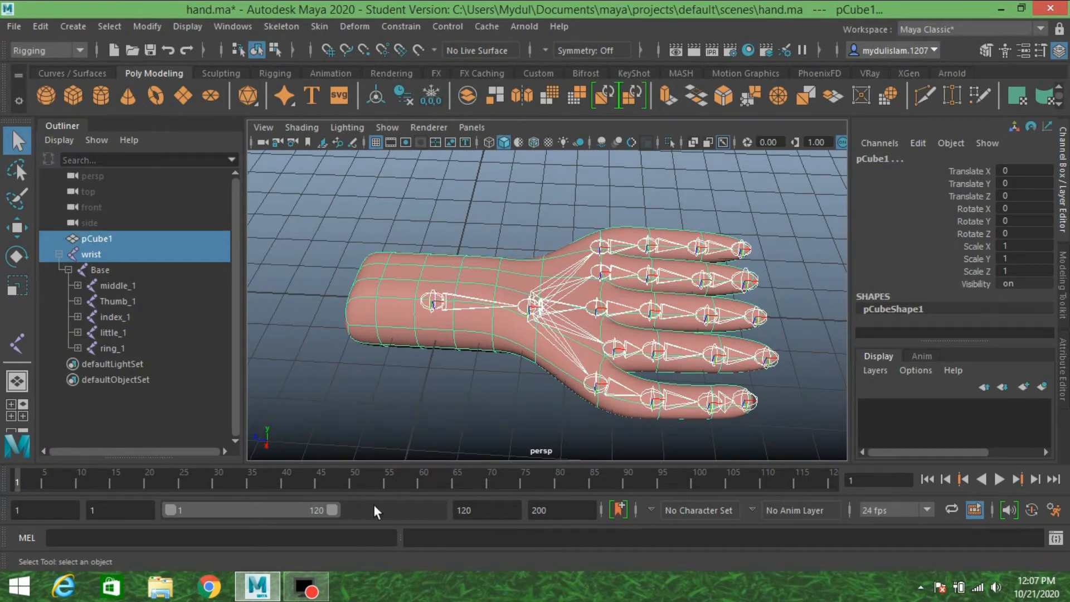
Step: Bind the hand mesh to the skeleton with the Bind Skin settings reset and the bind method set to Closest in hierarchy
click(320, 27)
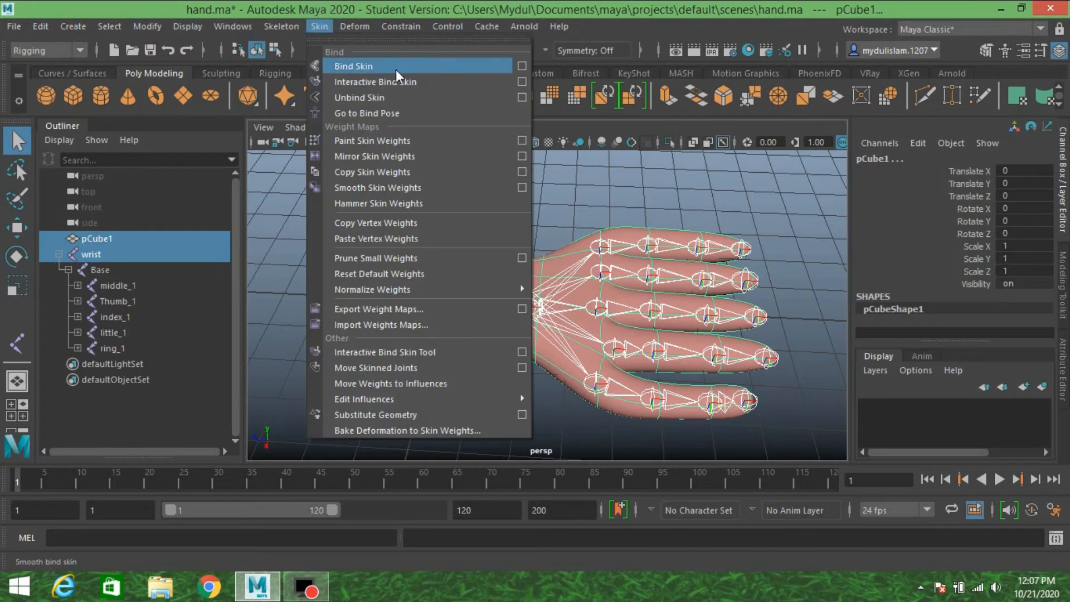
click(520, 65)
click(634, 71)
click(648, 98)
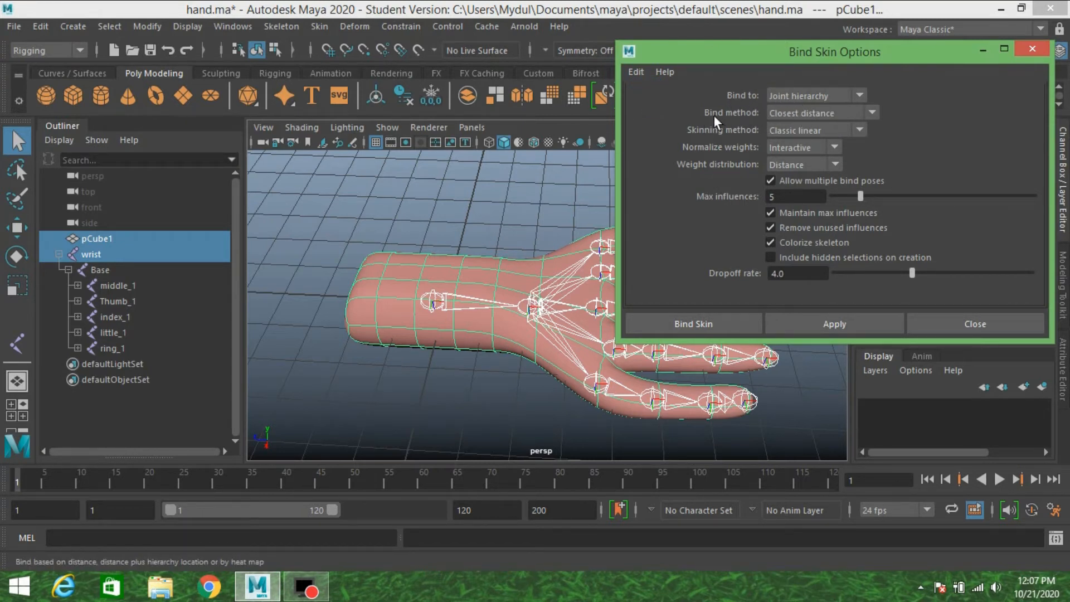
click(796, 112)
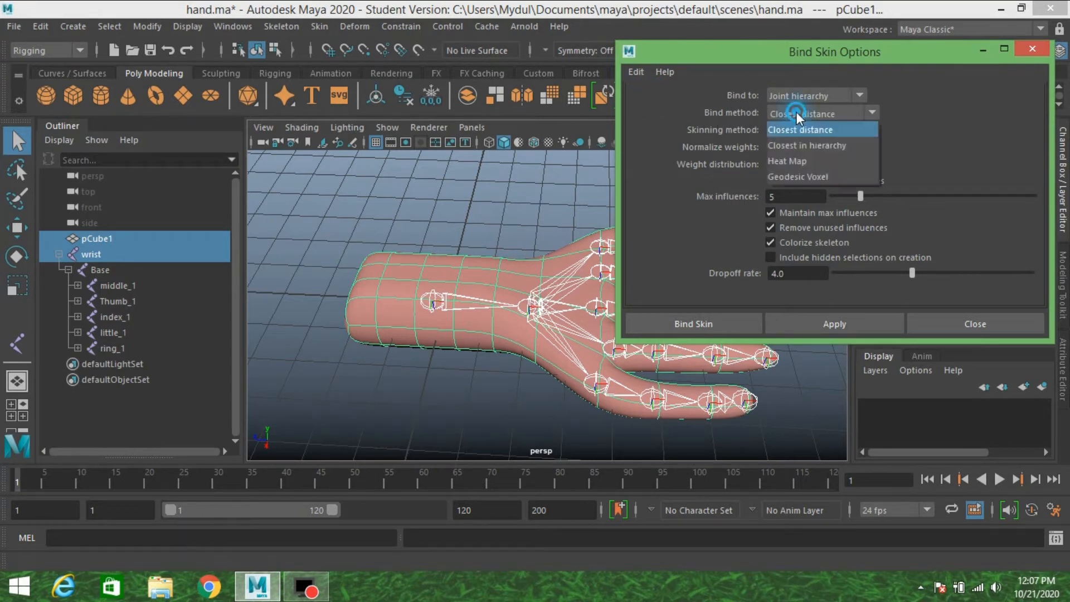
click(812, 144)
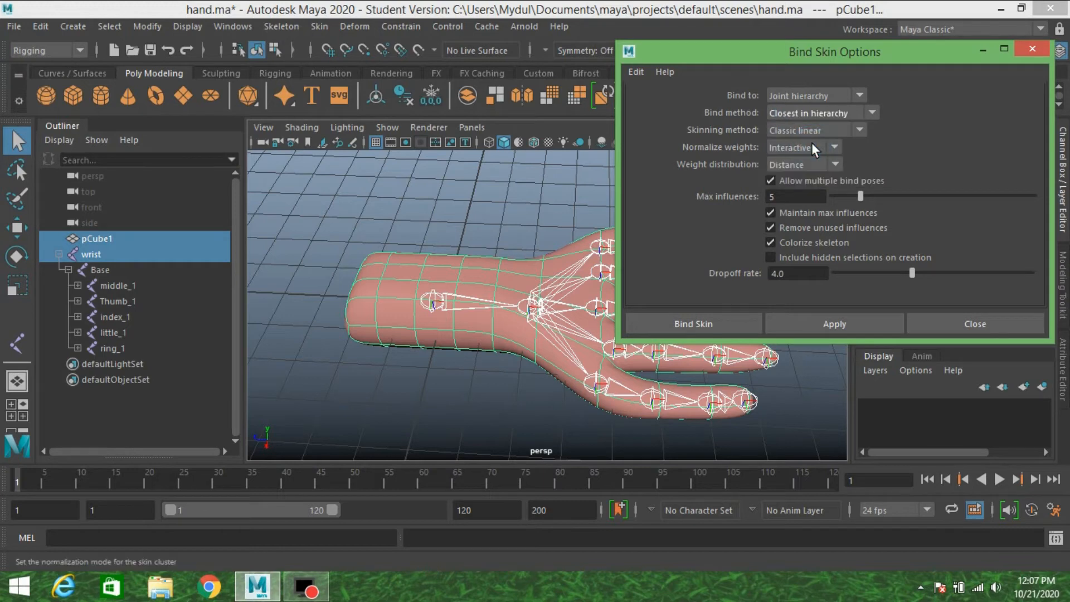
click(710, 321)
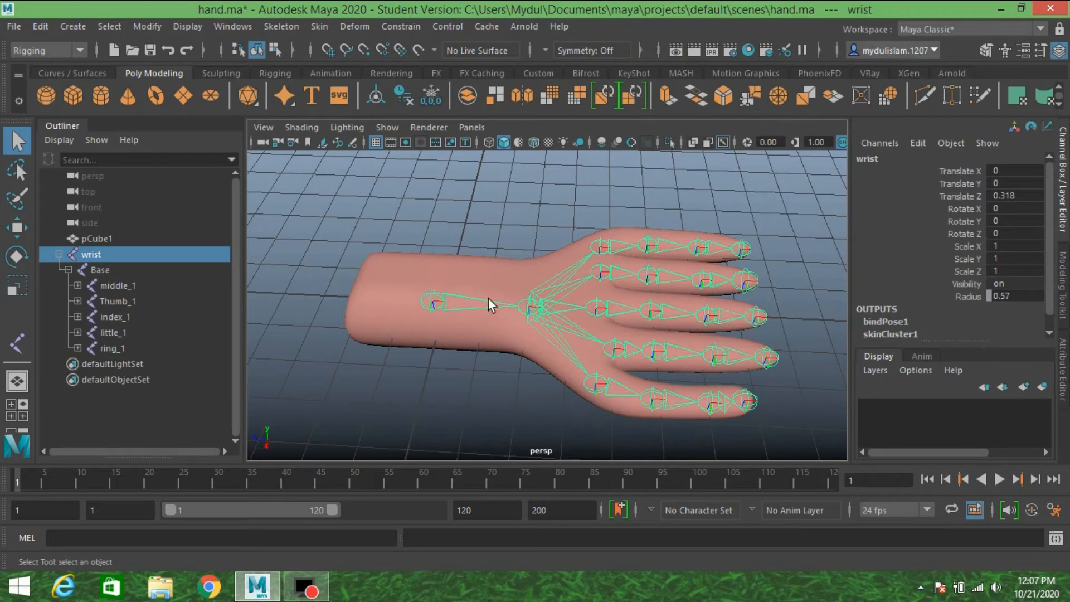
Step: Test the skin binding by rotating the little finger's base joint little_1 to about -8.08 in Y
click(497, 283)
scroll(527, 279, down, 3)
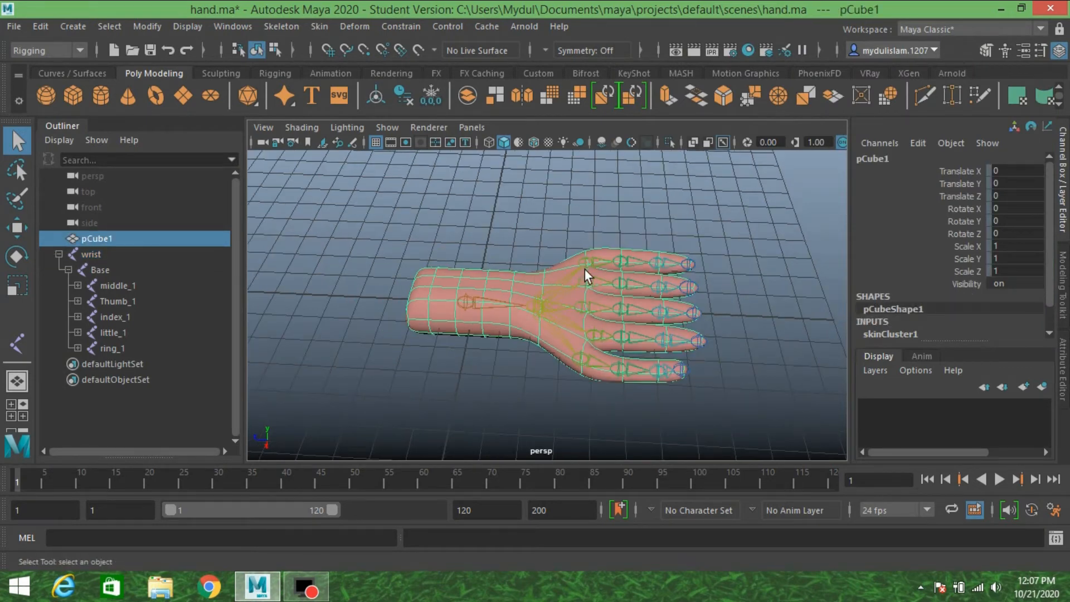
alt+drag(609, 263, 552, 249)
scroll(567, 234, up, 4)
scroll(557, 230, down, 3)
scroll(555, 240, up, 4)
click(574, 225)
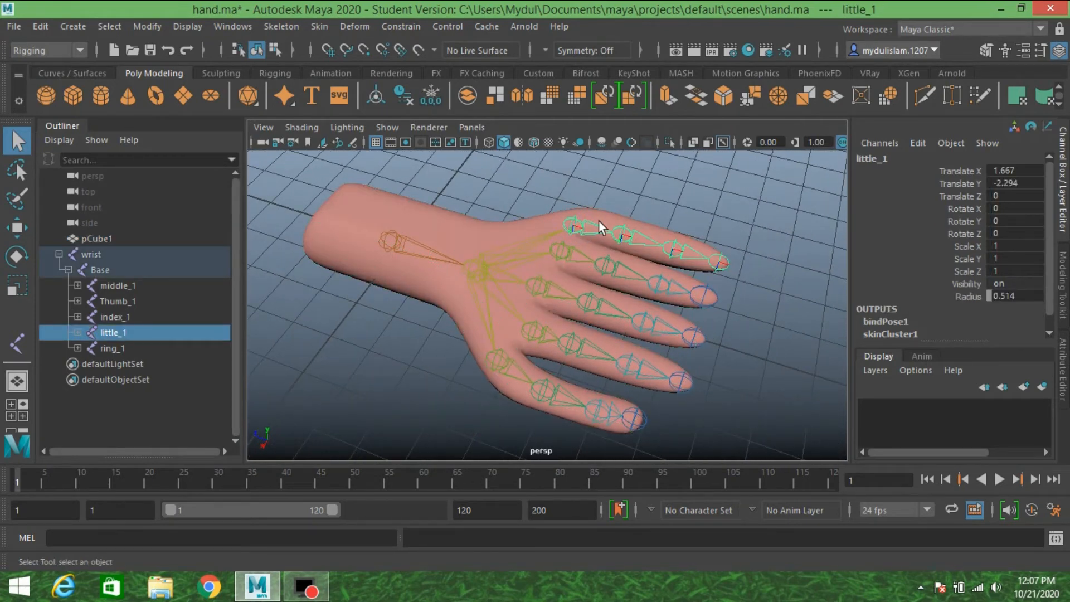
click(16, 257)
drag(588, 179, 591, 223)
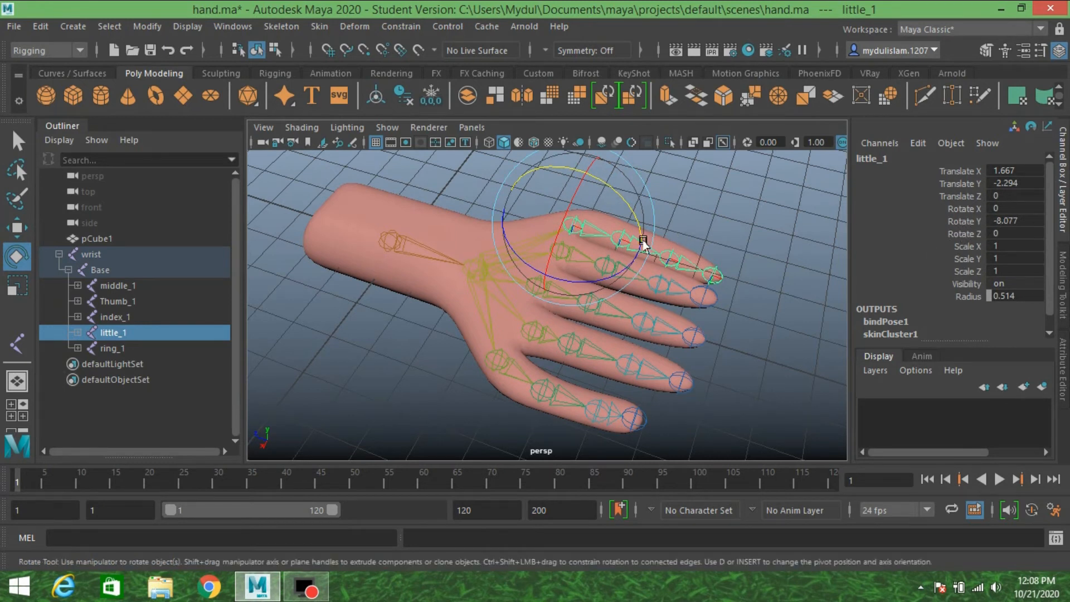
Step: Set little_1's Rotate Y to 0
click(17, 143)
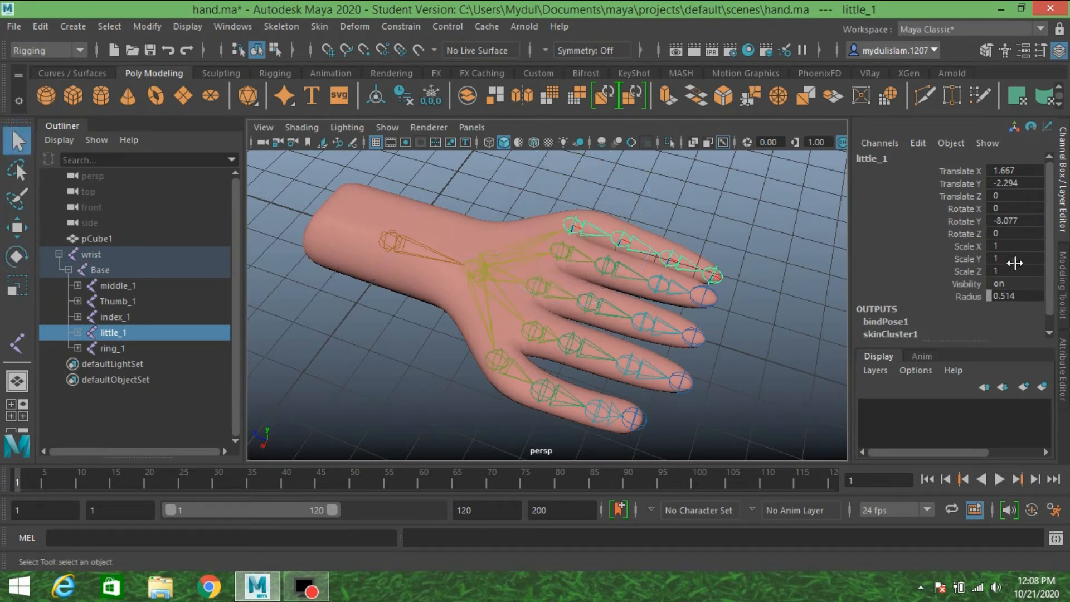
double_click(1027, 222)
key(Return)
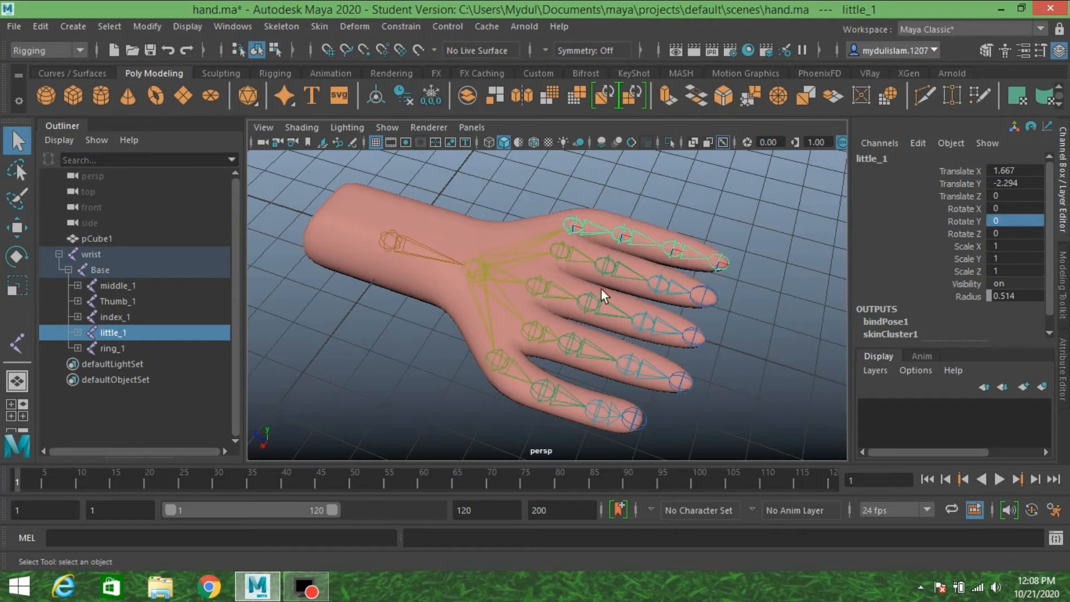
Step: Add ring_1, middle_1 and index_1 to the selected little_1 and rotate all four finger base joints to about -3.97 in Y
shift+click(562, 252)
shift+click(540, 286)
shift+click(527, 332)
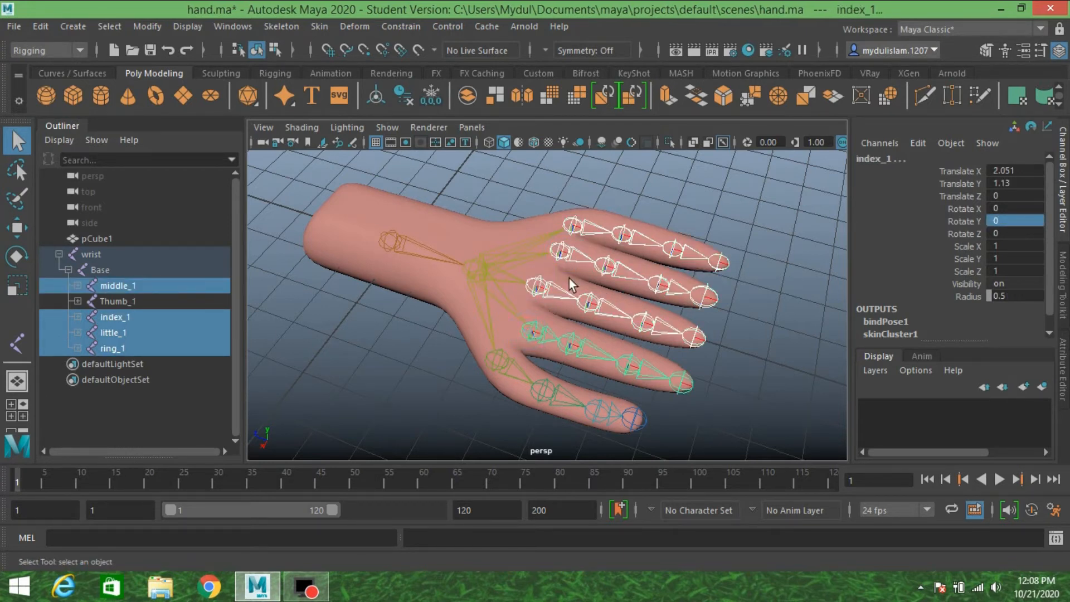
click(18, 257)
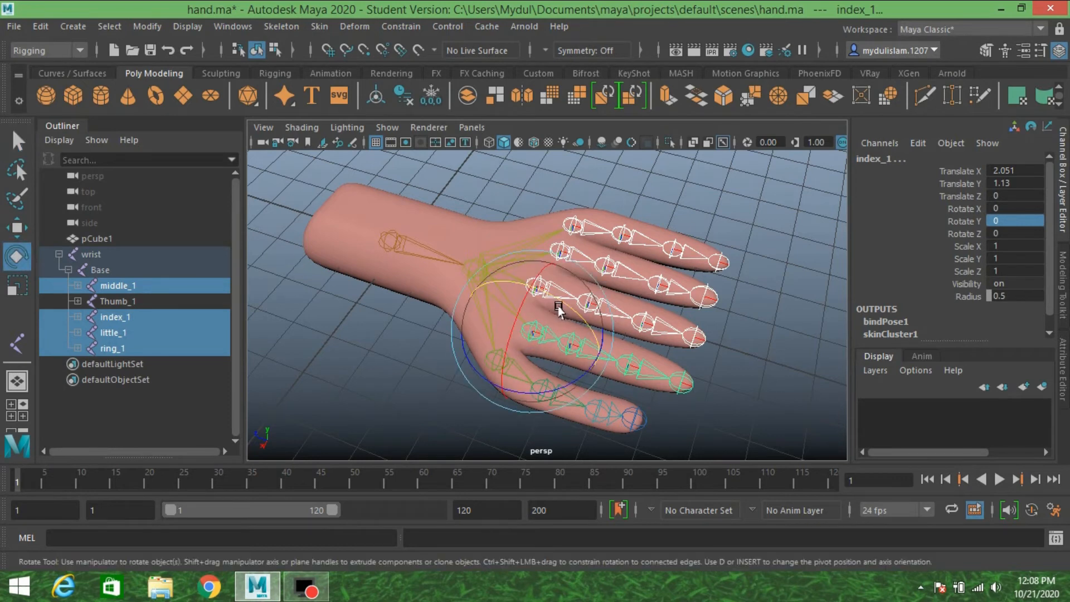
mouse_move(557, 306)
mouse_down()
mouse_move(573, 354)
mouse_move(547, 296)
mouse_move(569, 338)
mouse_move(560, 308)
mouse_up()
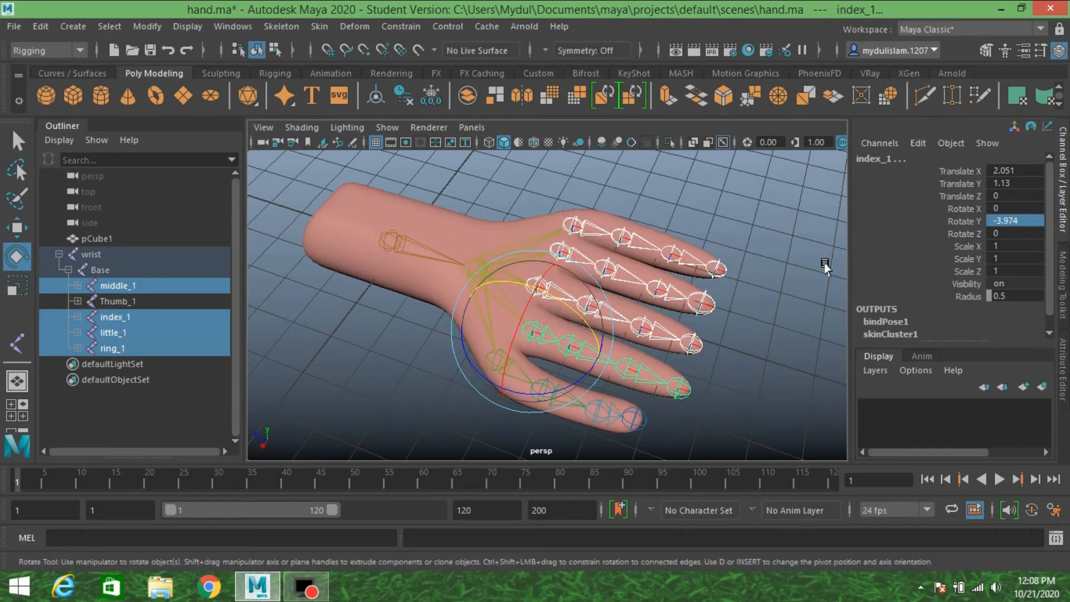
Step: Undo the last Y rotation of the four finger base joints and clear the joint selection
key(ctrl+z)
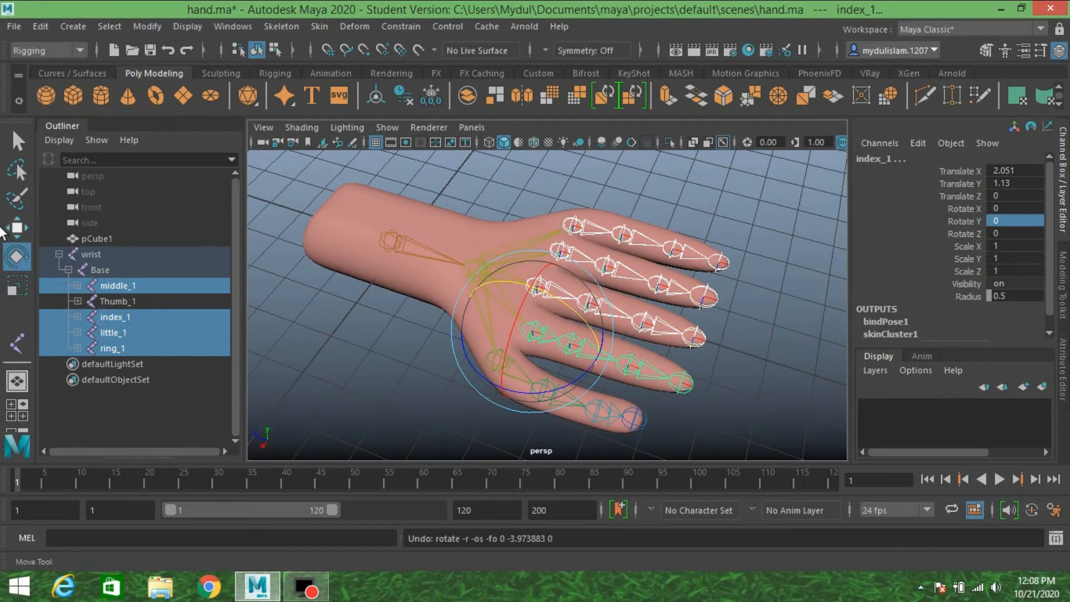
click(20, 143)
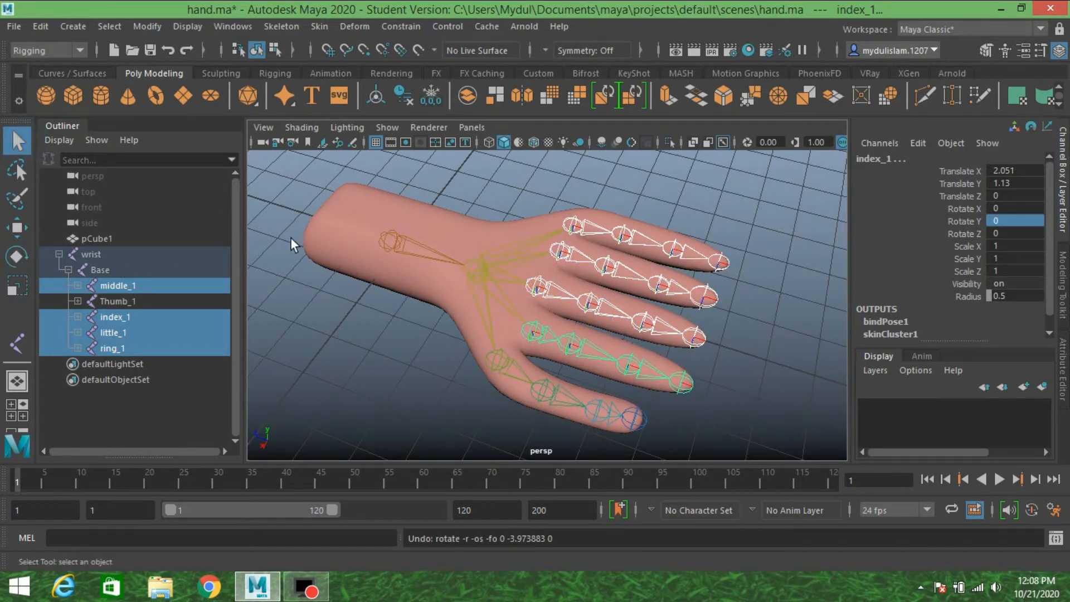
shift+click(580, 229)
shift+click(572, 229)
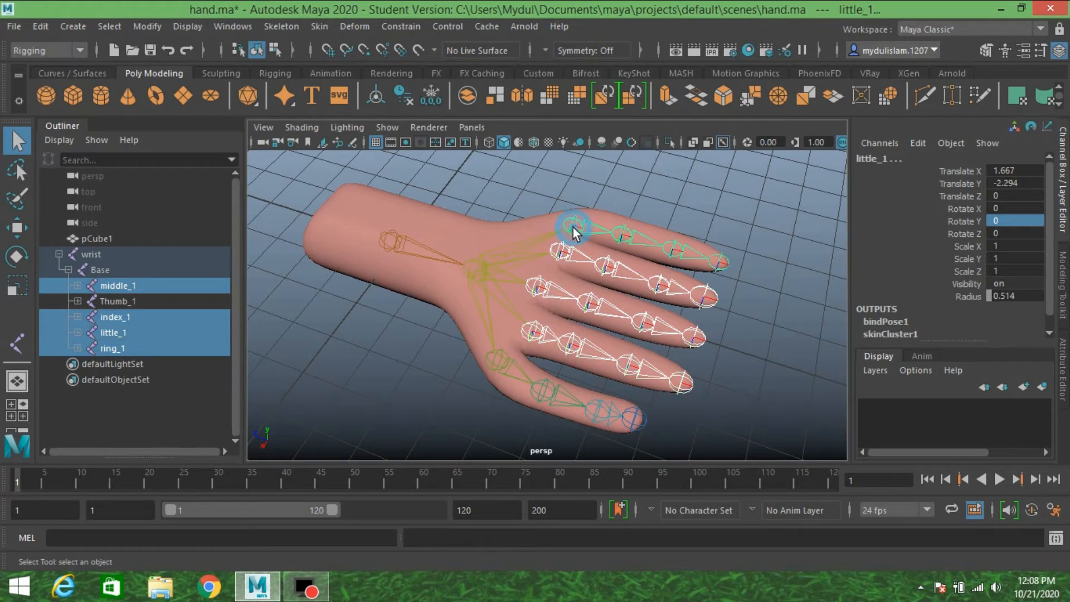
click(624, 192)
Step: Select the joints of the little finger and ring finger, starting at little_1 and ring_1
click(578, 226)
shift+click(626, 232)
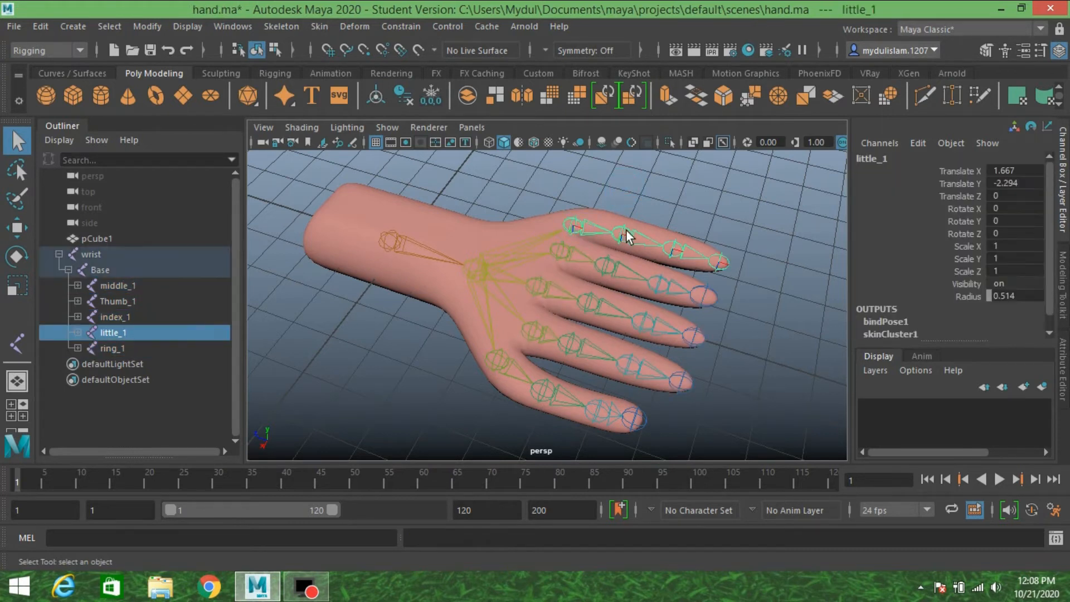
shift+click(671, 250)
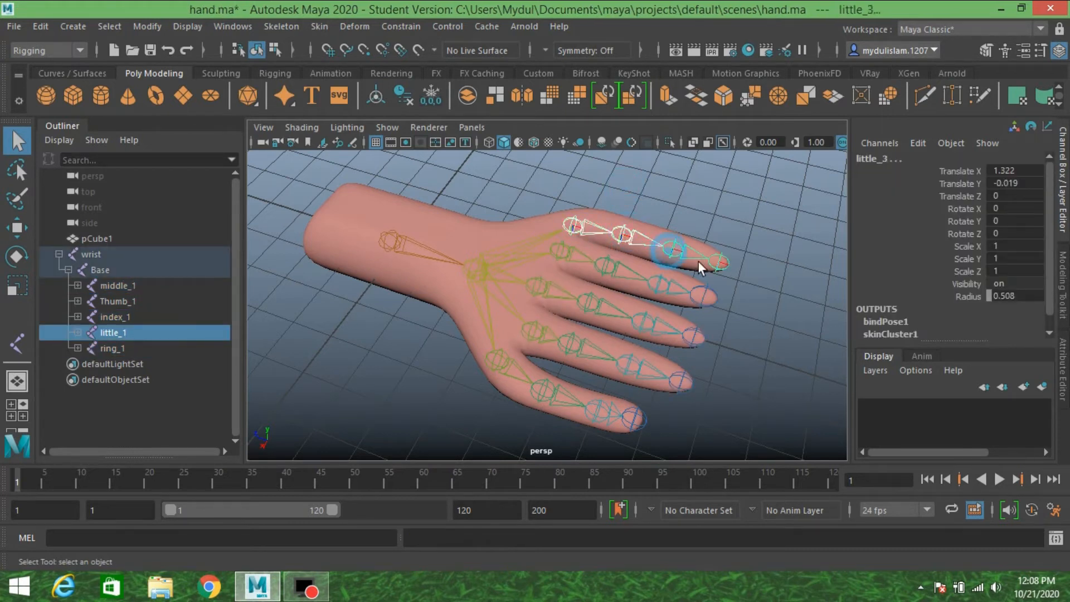
shift+click(560, 254)
shift+click(602, 269)
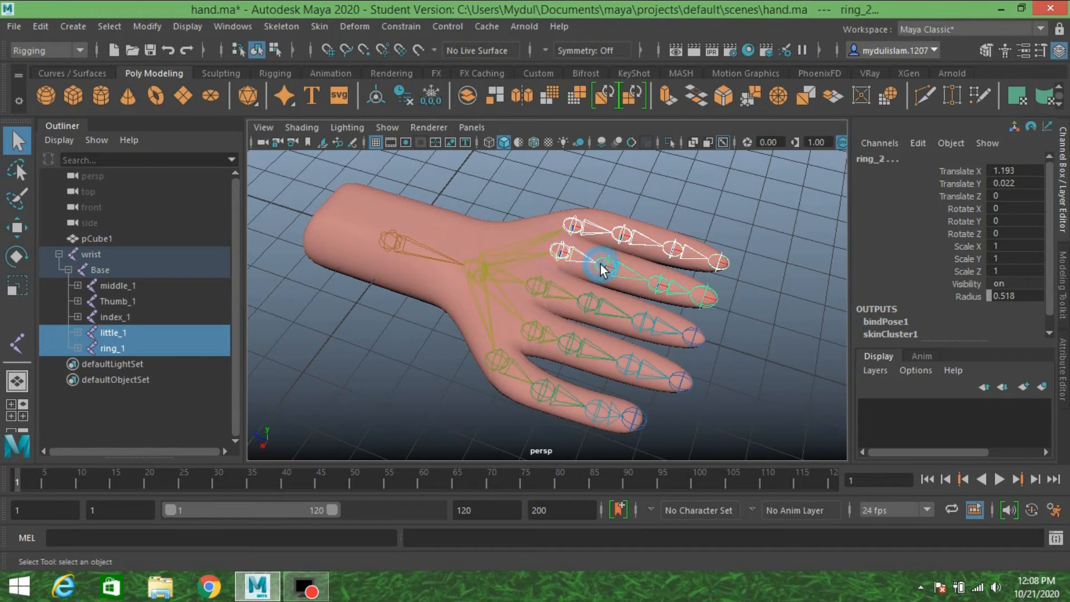
shift+click(660, 287)
shift+click(697, 296)
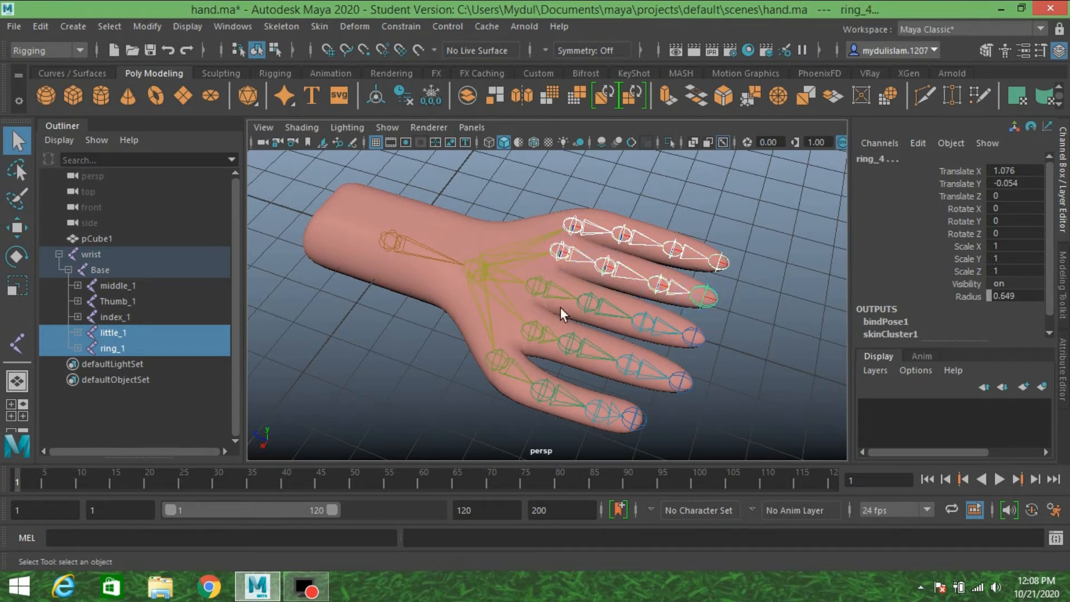
Step: Add the joints of the middle and index fingers, middle_1 to middle_4 and index_1 to index_4, to the selection
shift+click(537, 287)
shift+click(589, 303)
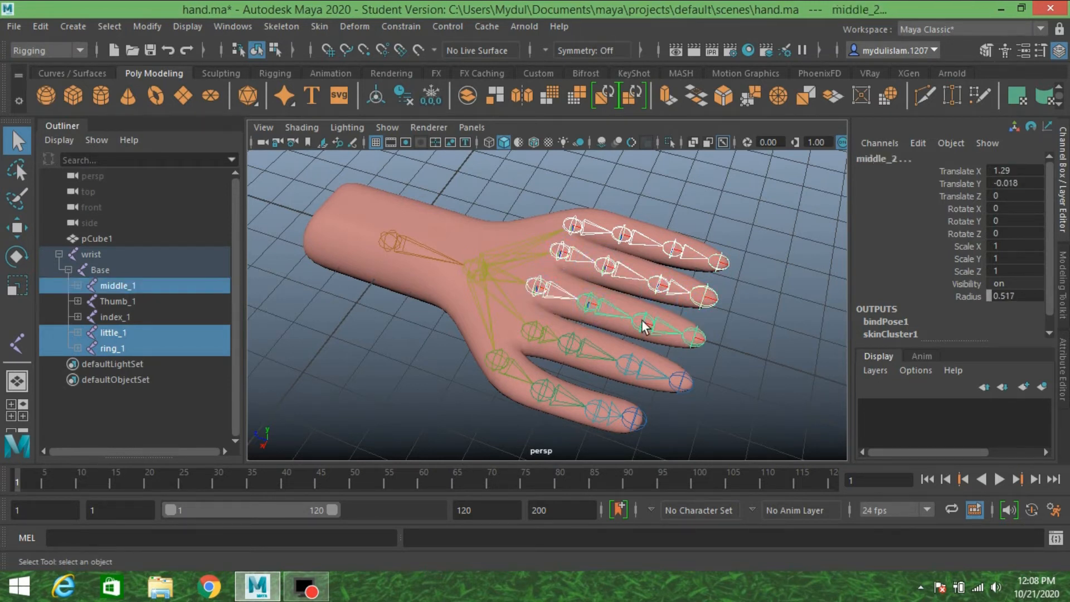
shift+click(645, 323)
shift+click(692, 338)
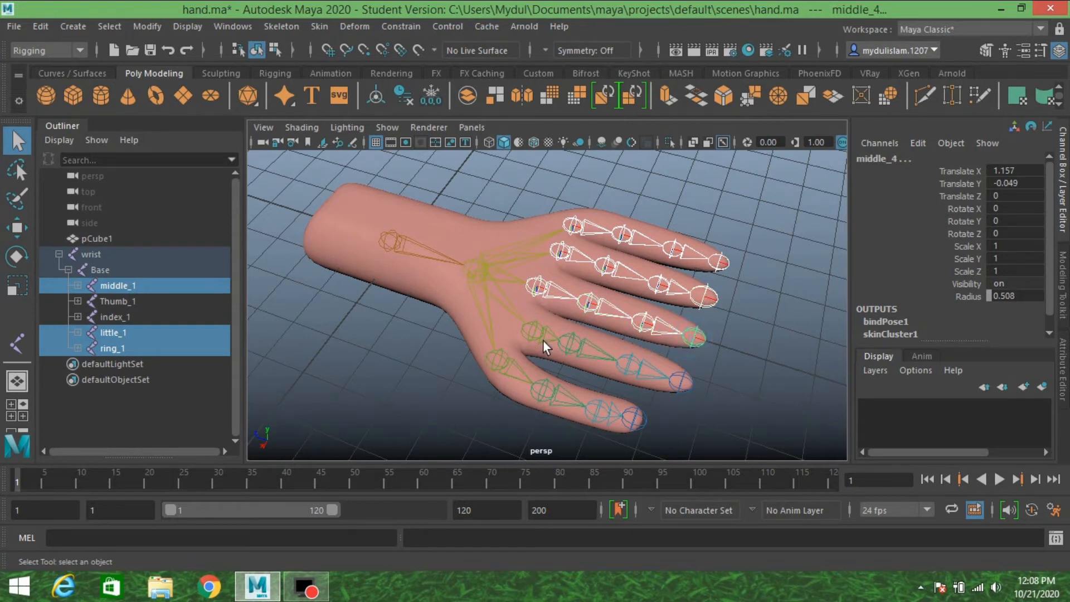
shift+click(537, 333)
shift+click(576, 348)
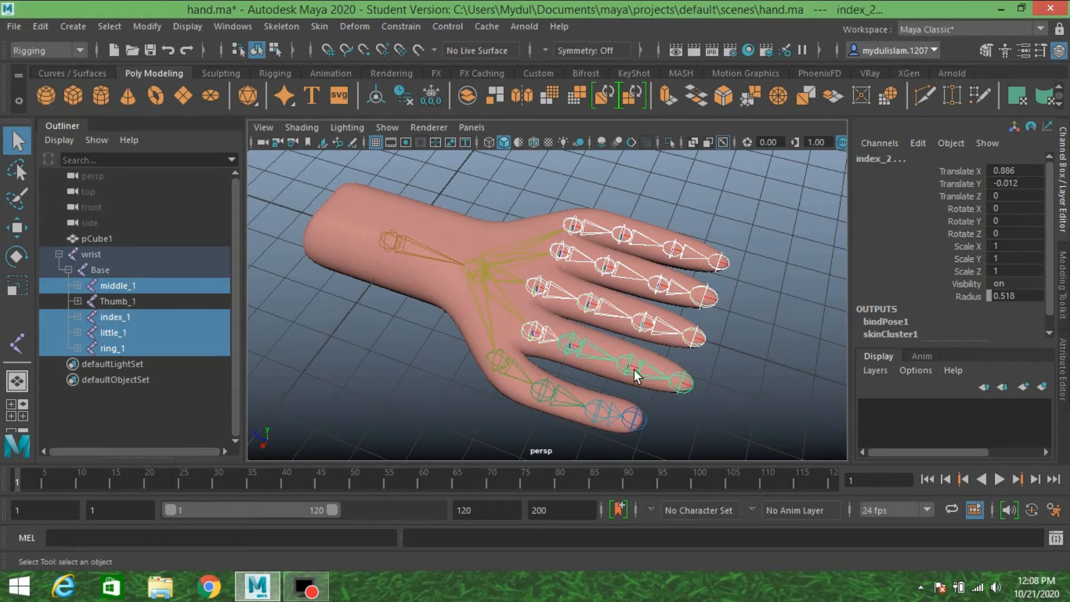
shift+click(673, 384)
shift+click(675, 385)
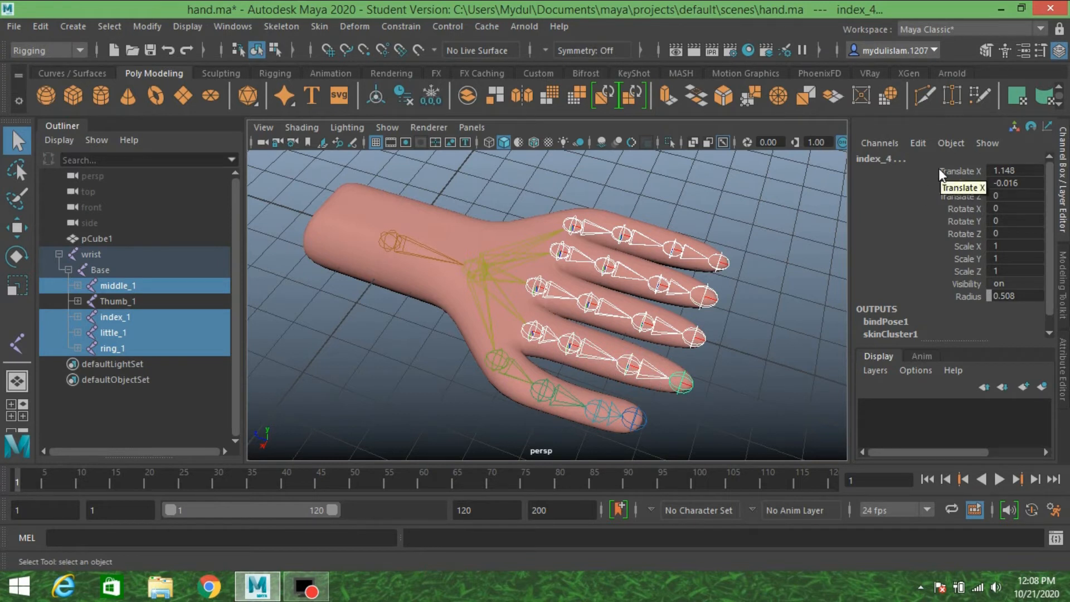
Step: Lock and hide every channel of the selected finger joints except Rotate Y
drag(939, 170, 943, 296)
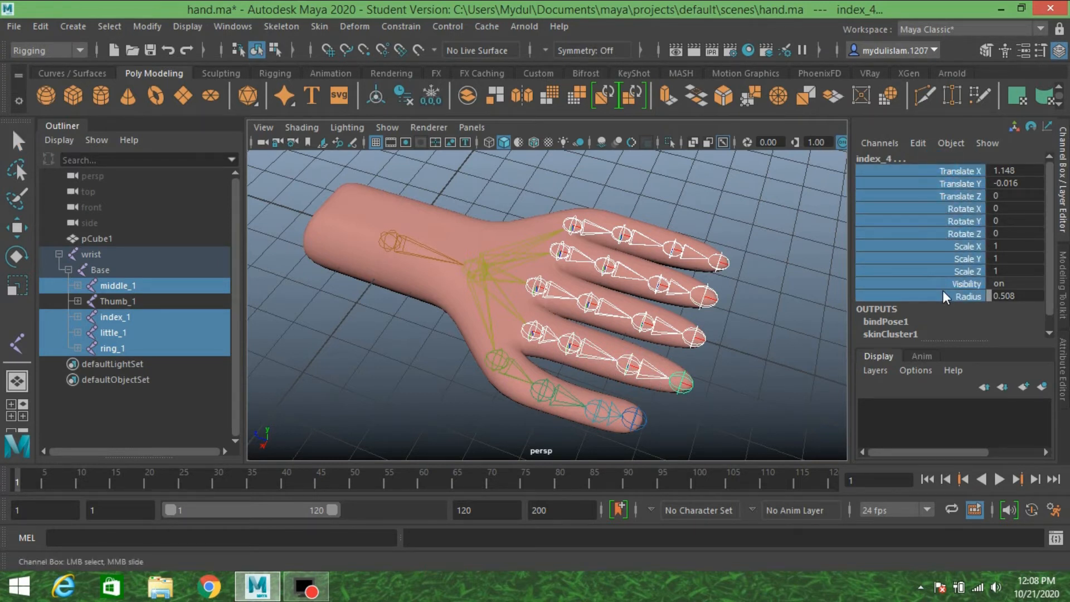
ctrl+click(962, 221)
right_click(935, 188)
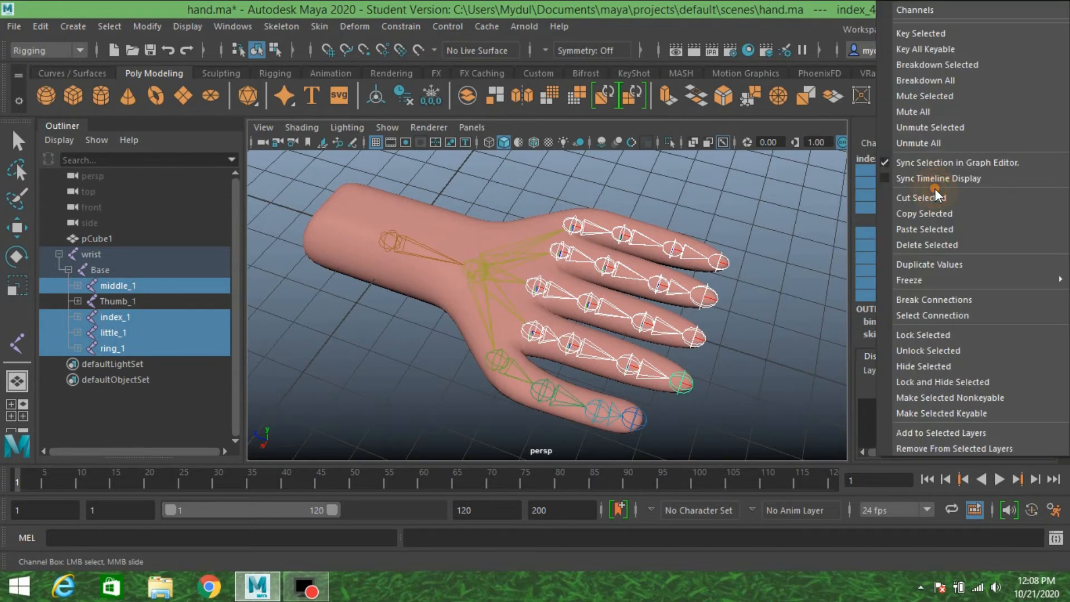
click(932, 381)
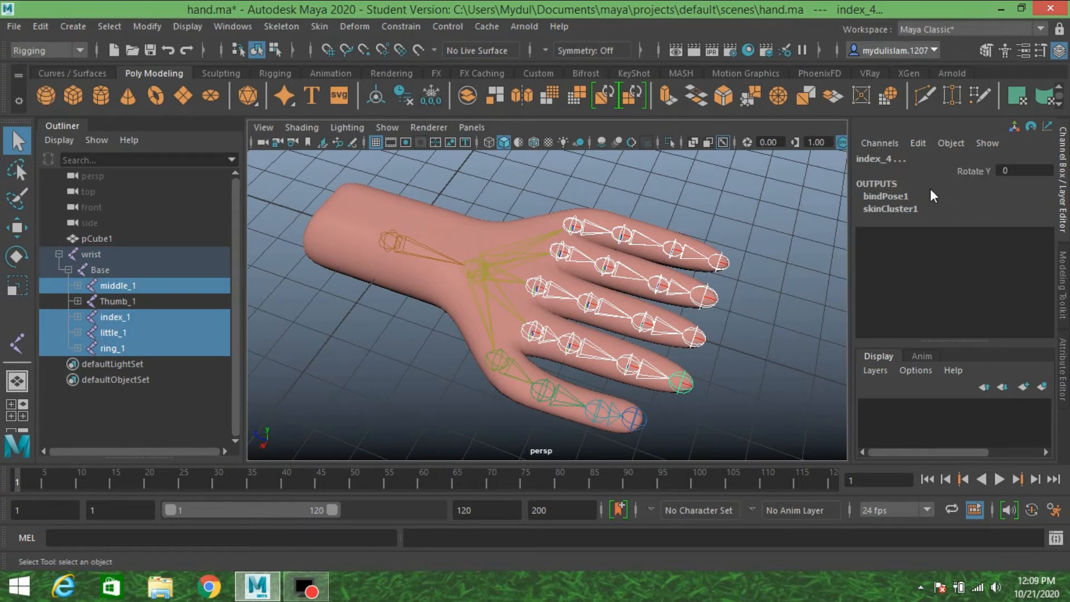
Step: Test the thumb by rotating its base joint Thumb_1 about -13.22 in Z, and undo the rotation
scroll(706, 215, down, 3)
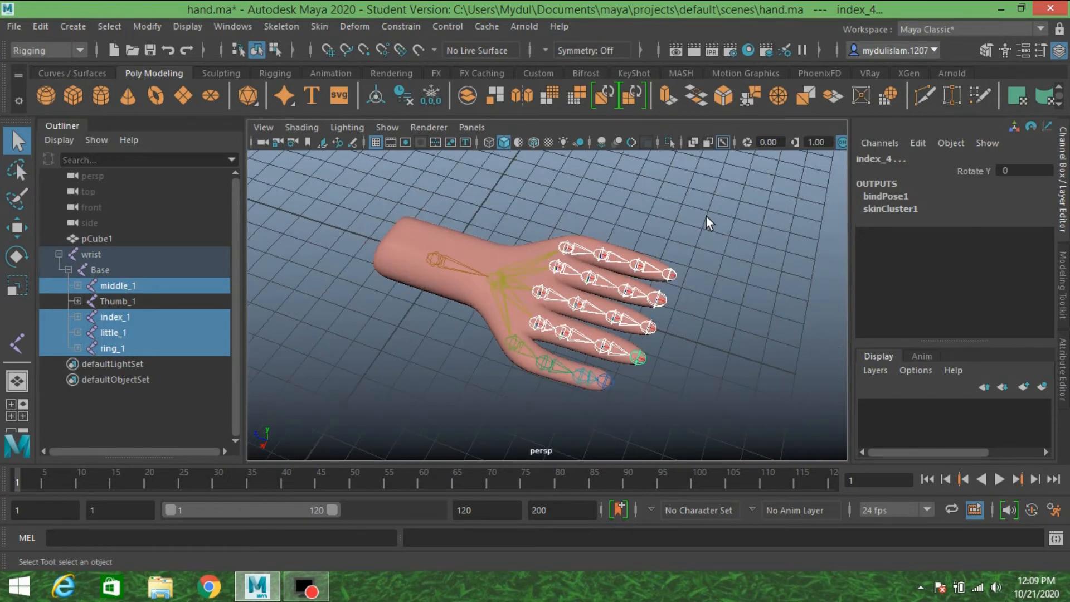
alt+drag(705, 216, 712, 239)
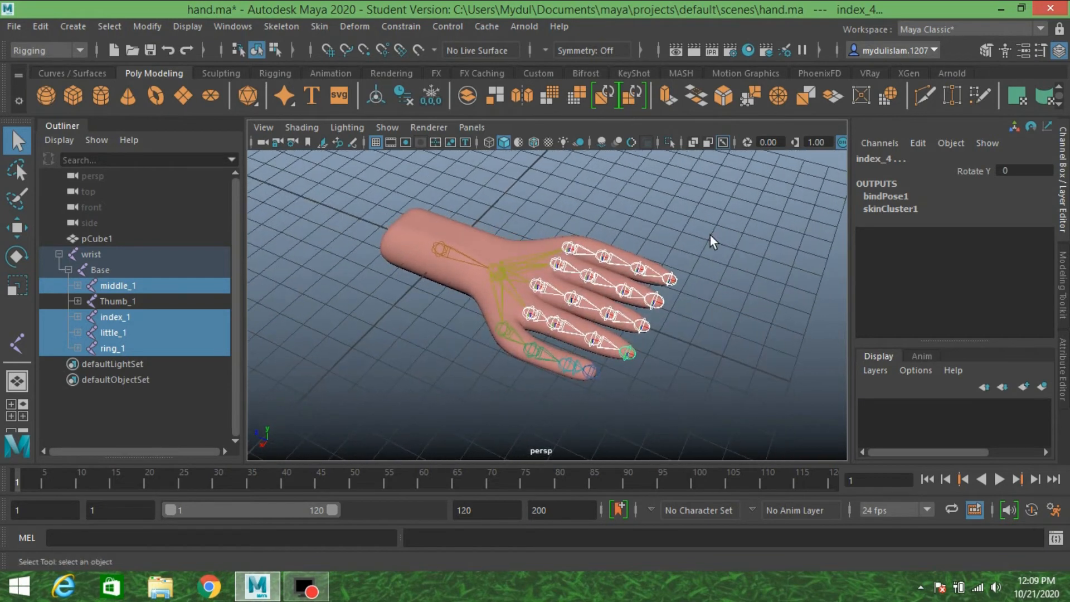
scroll(710, 235, up, 3)
click(489, 329)
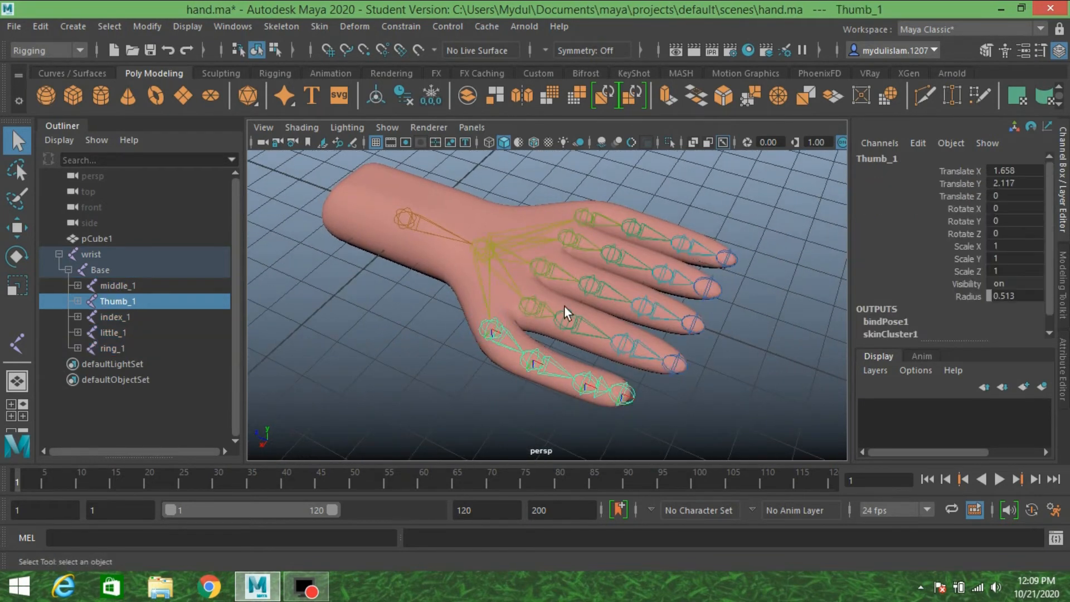
alt+drag(567, 313, 590, 279)
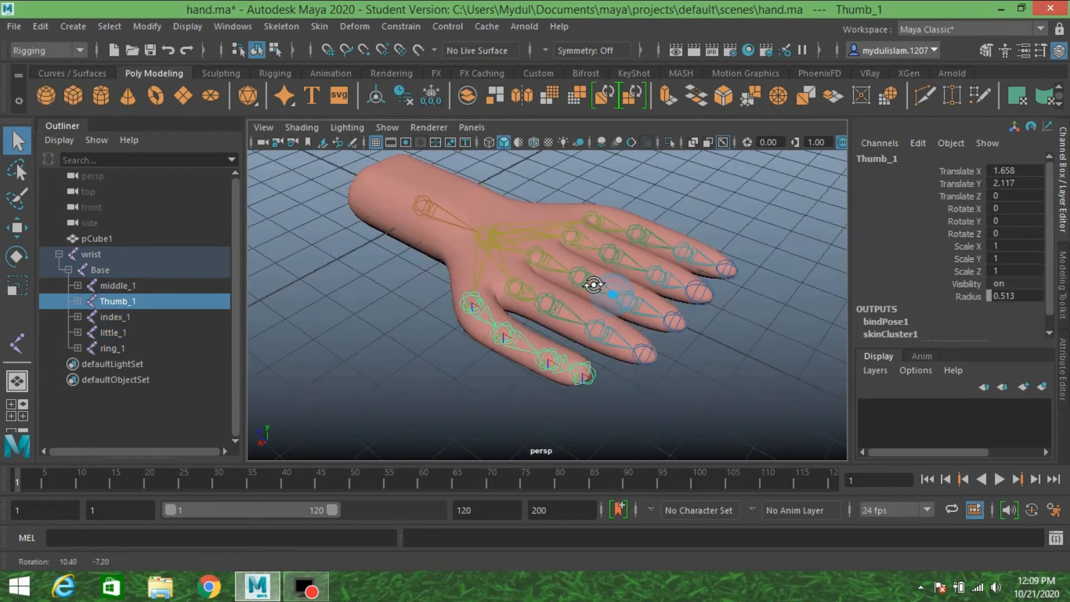
click(13, 261)
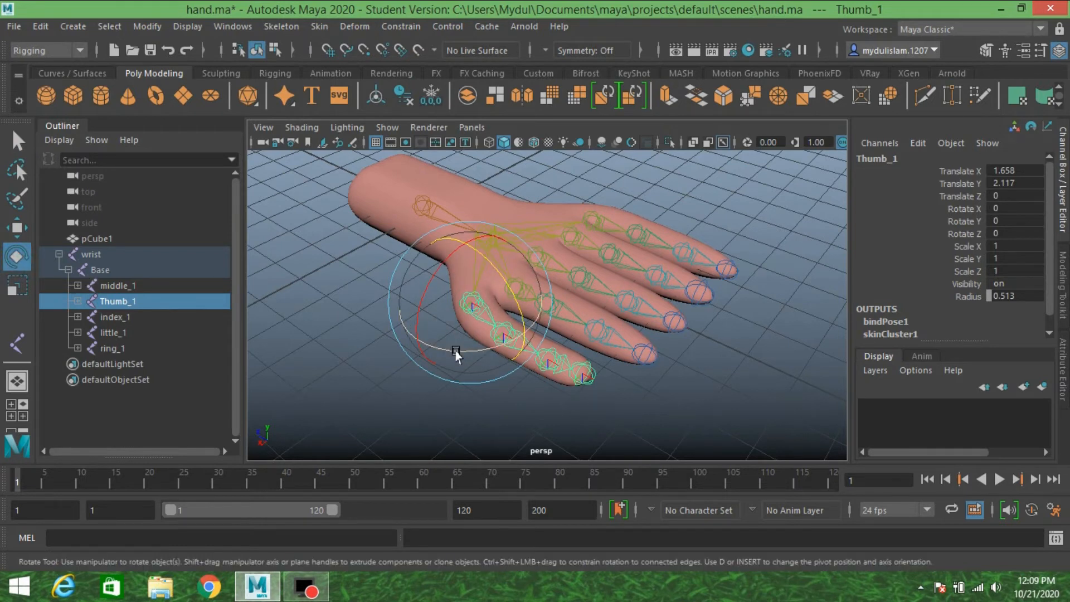
mouse_move(456, 353)
mouse_down()
mouse_move(520, 336)
mouse_move(466, 351)
mouse_move(495, 346)
mouse_move(475, 359)
mouse_up()
key(ctrl+z)
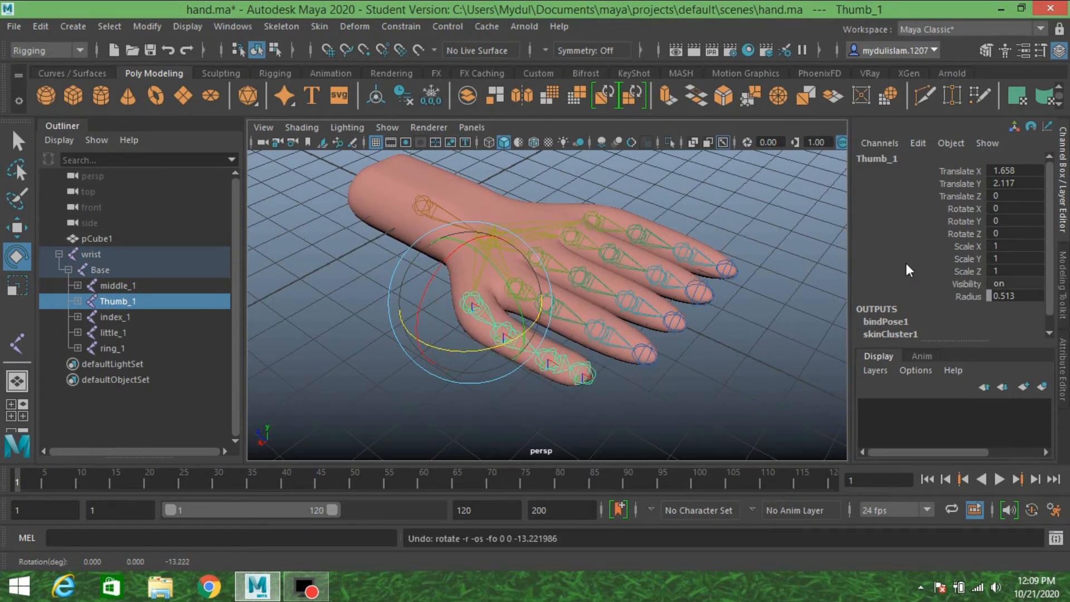
Step: Select thumb joints Thumb_1 to Thumb_4 and lock and hide all their channels except Rotate Z
click(17, 141)
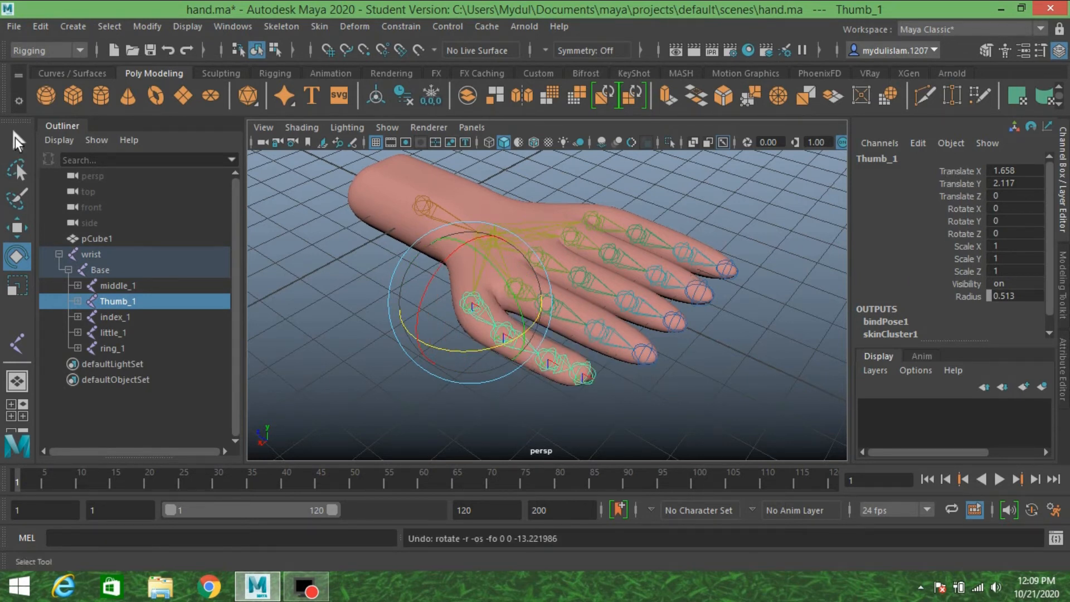
click(490, 340)
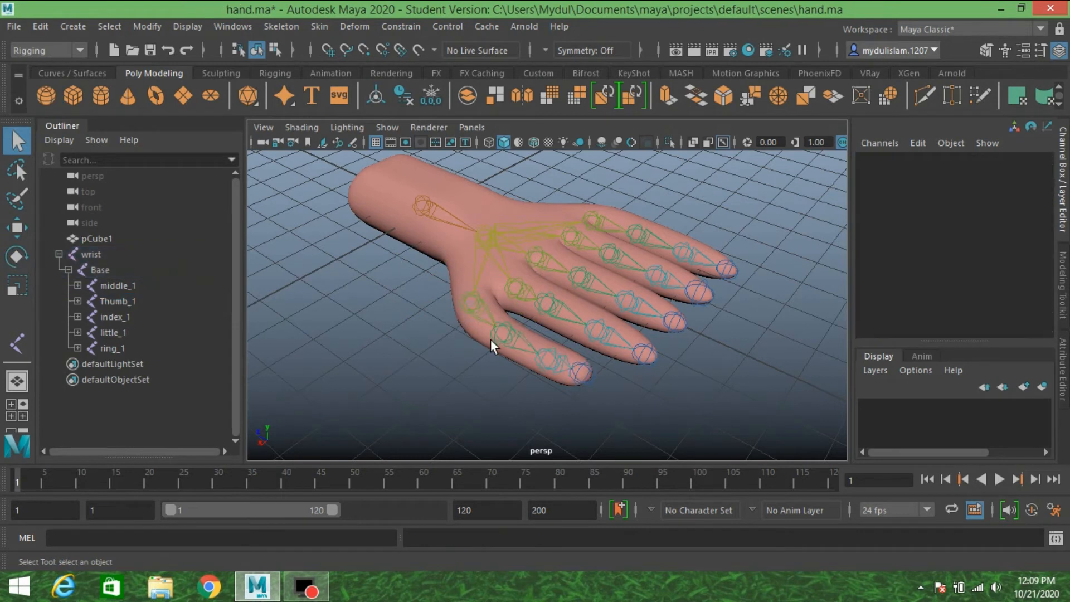
click(473, 302)
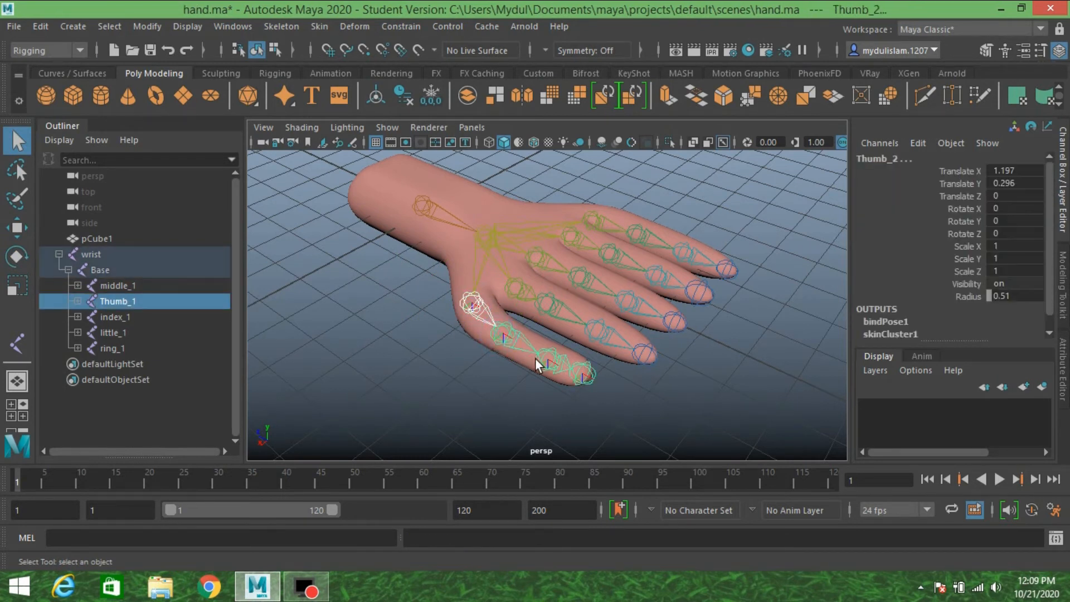
click(582, 373)
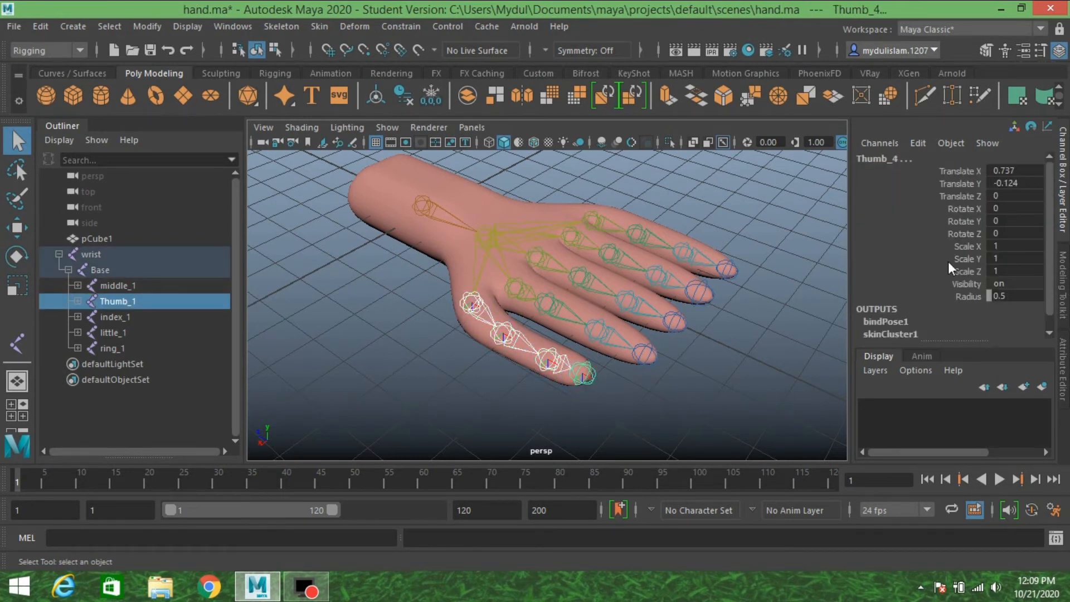
drag(958, 167, 942, 295)
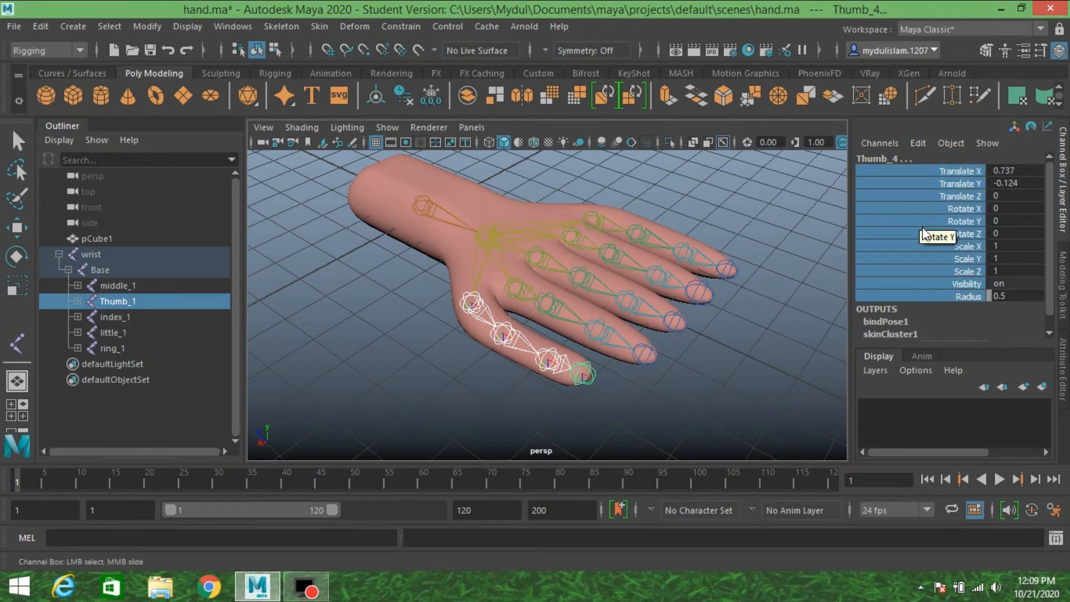
right_click(922, 196)
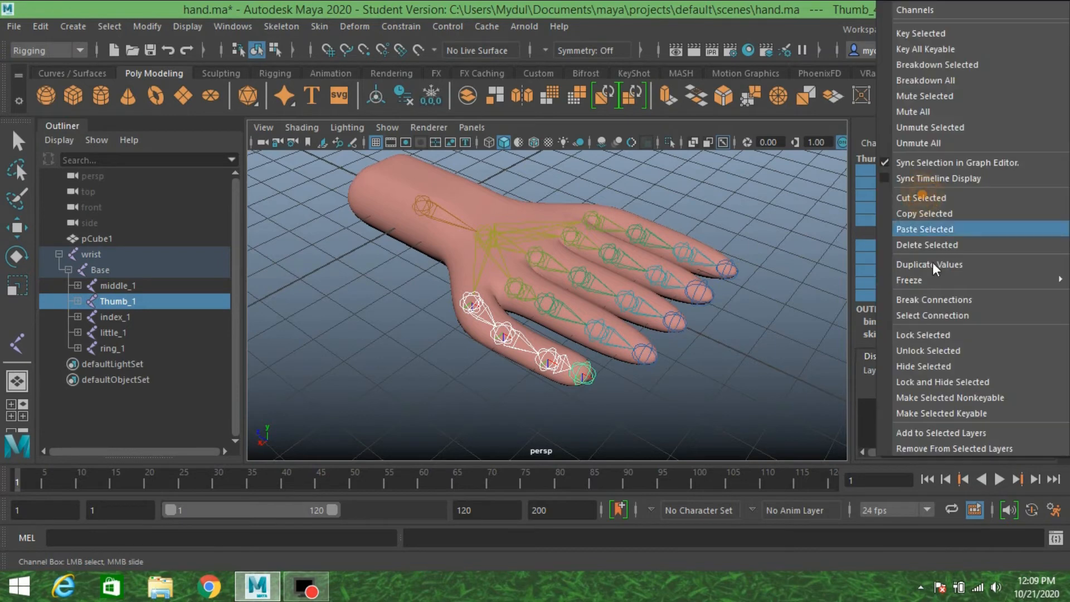
click(924, 381)
Step: Check the available channels of the individual thumb joints
click(495, 337)
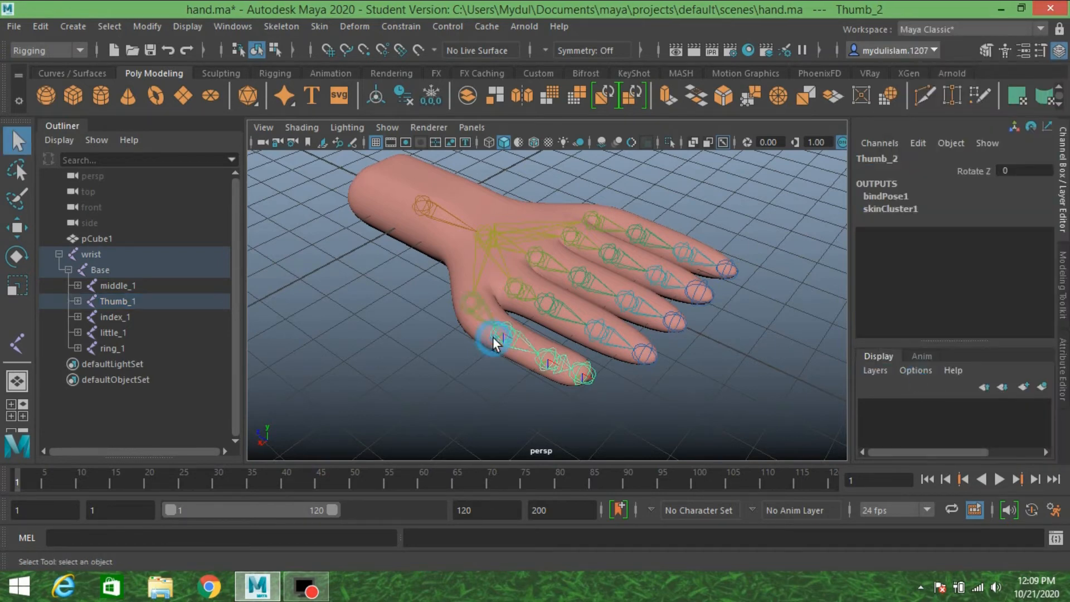
click(552, 356)
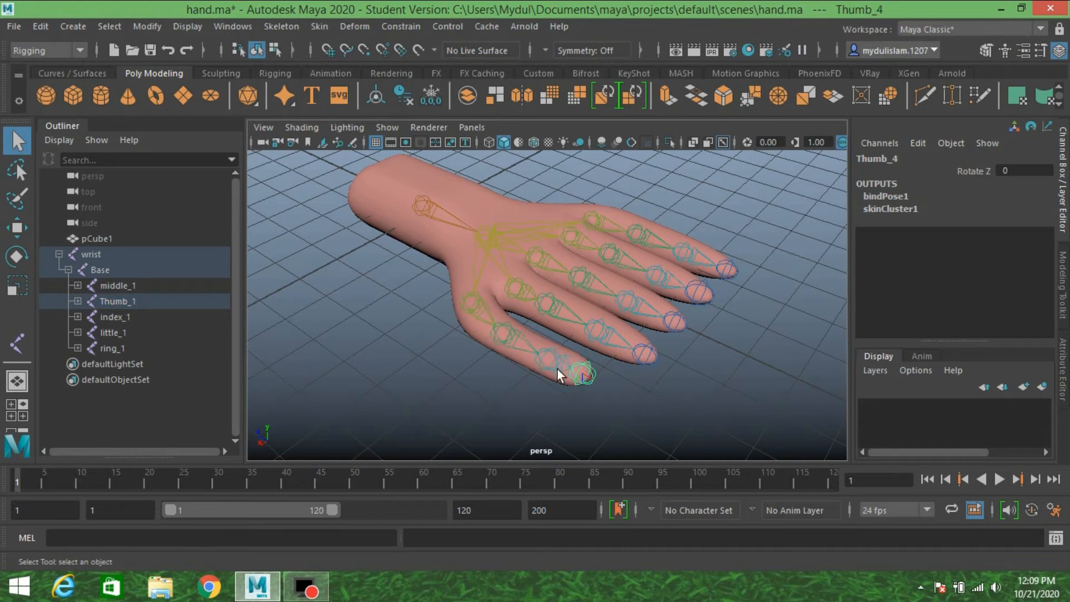
click(472, 302)
scroll(483, 296, down, 2)
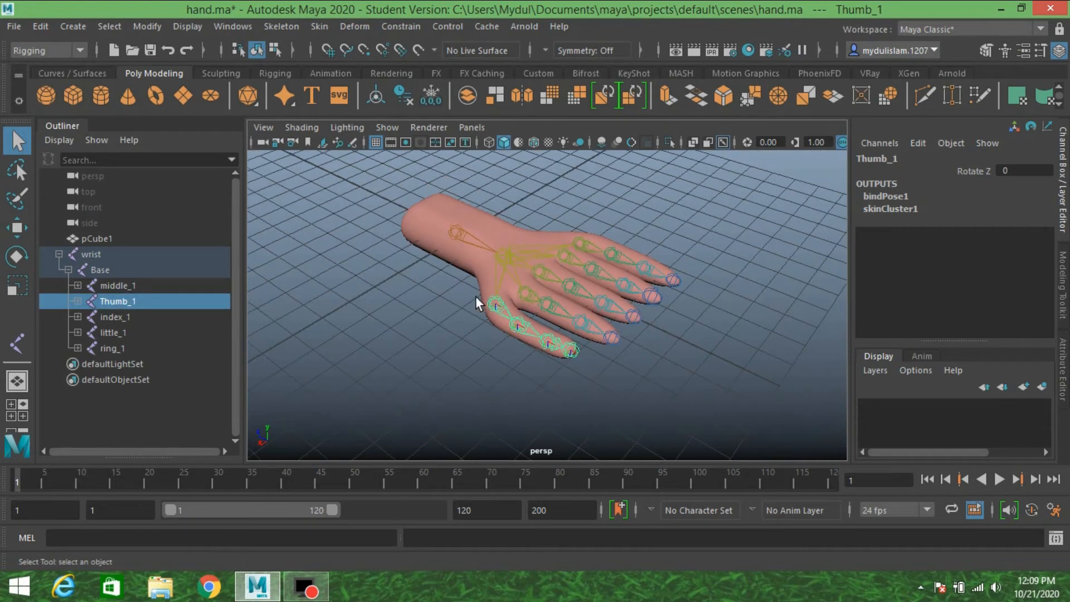
Step: Select the entire joint hierarchy from the wrist joint down to the fingertips
click(458, 232)
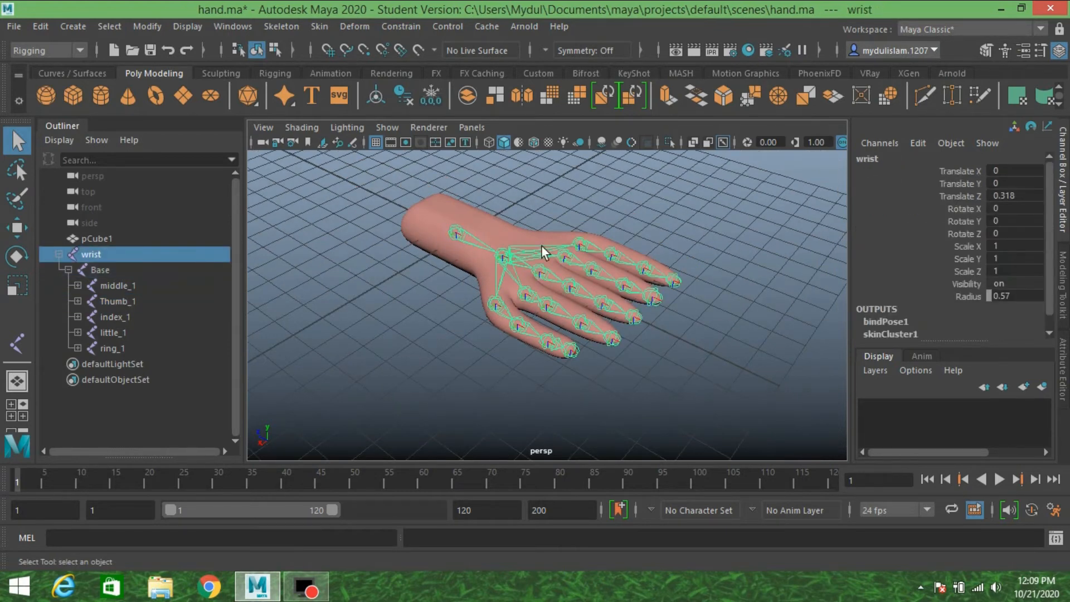
alt+drag(613, 238, 623, 263)
scroll(605, 239, up, 4)
alt+right_drag(623, 263, 621, 261)
scroll(621, 260, down, 3)
alt+drag(621, 260, 604, 269)
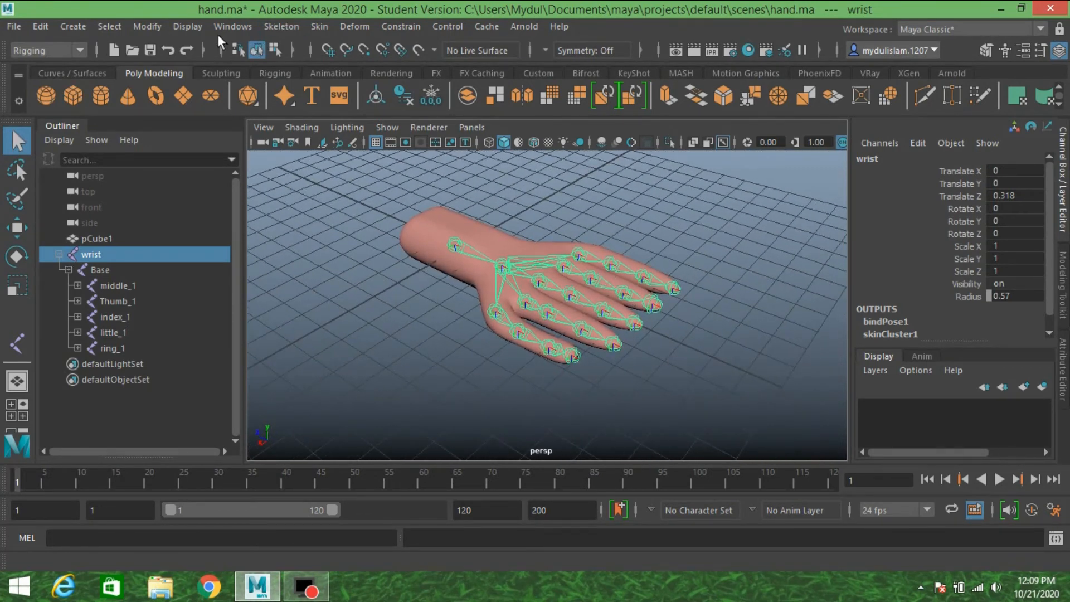
click(111, 26)
click(136, 102)
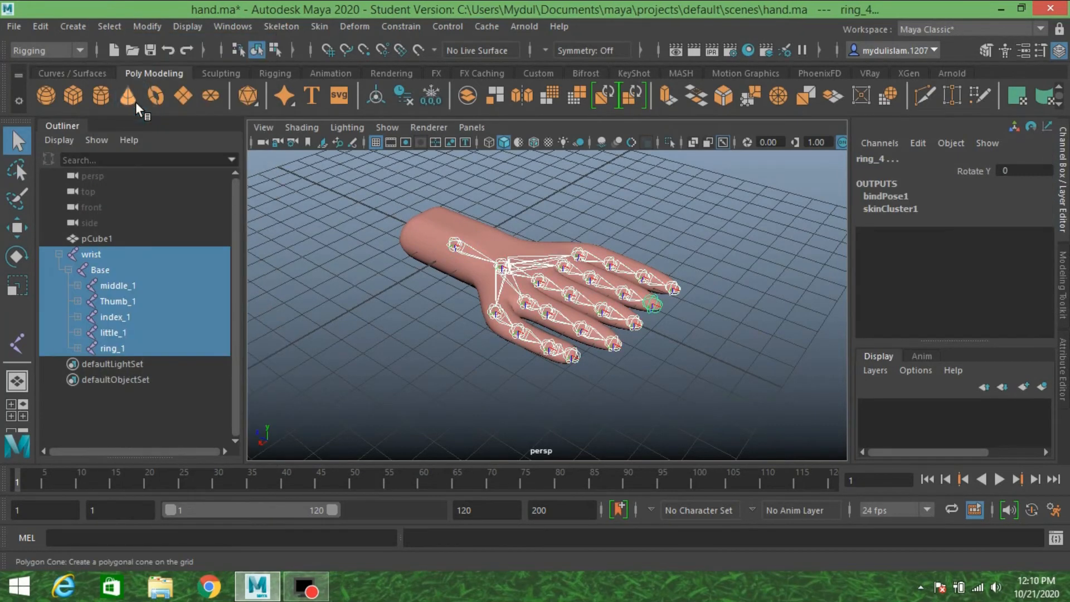
Step: Display the local rotation axes of all selected joints and inspect their orientation on the hand
click(187, 26)
mouse_move(330, 193)
mouse_move(427, 208)
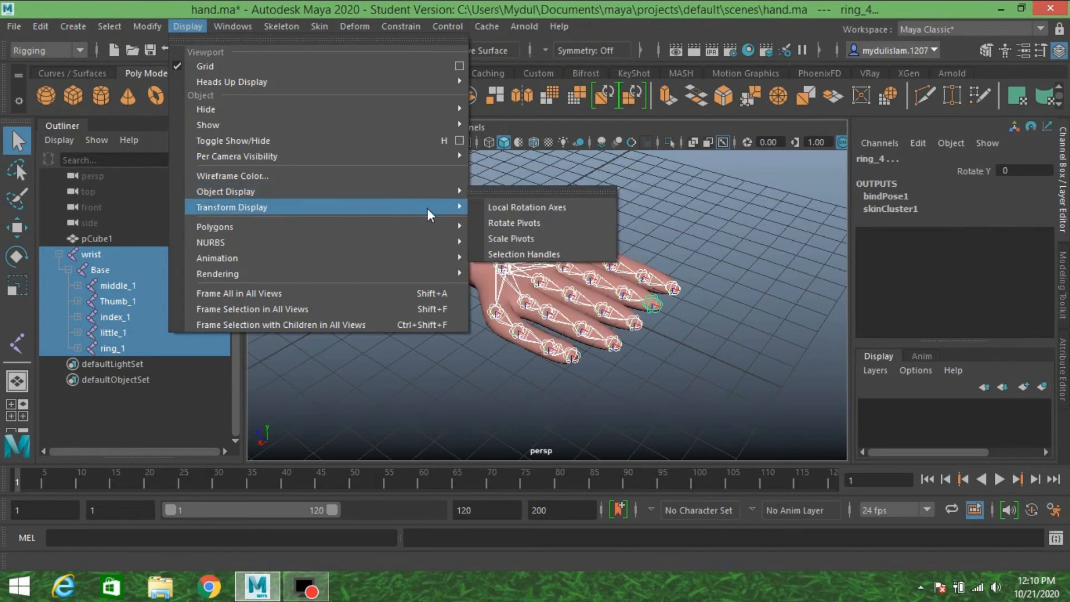
click(491, 206)
alt+drag(491, 205, 516, 249)
alt+drag(621, 229, 658, 269)
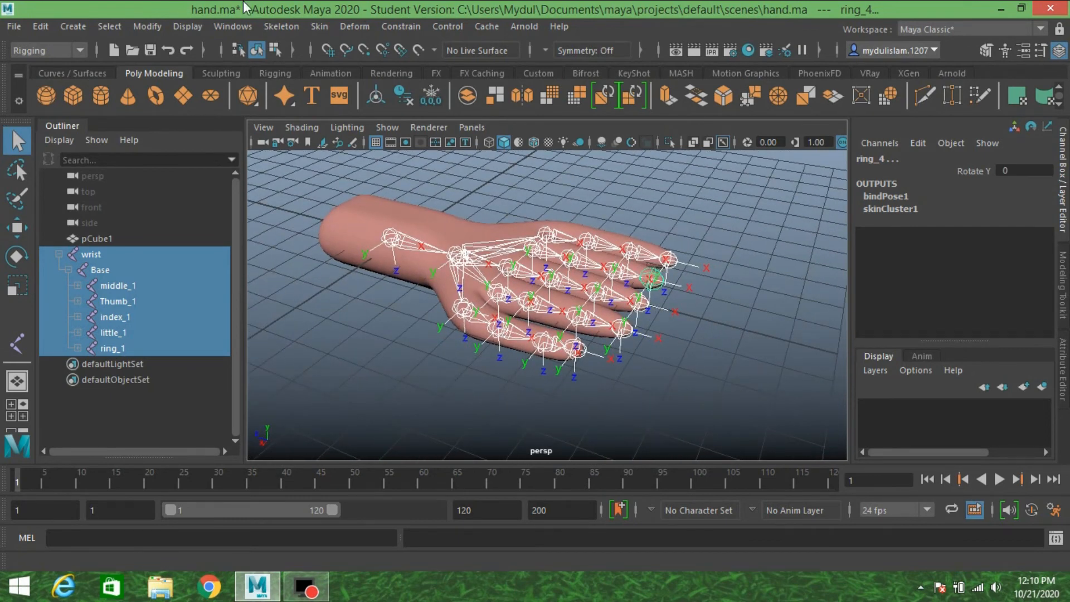
Step: Hide the local rotation axes of all selected joints and reduce the selection to the middle_1 joint
click(187, 26)
mouse_move(437, 207)
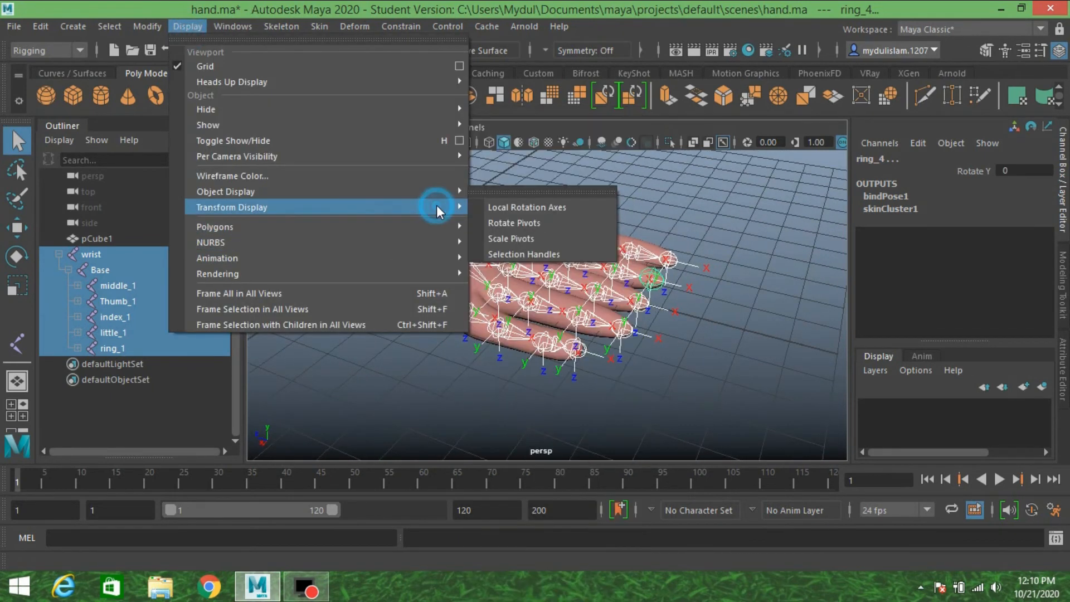
click(491, 208)
mouse_move(585, 211)
alt+mouse_down()
mouse_move(550, 228)
mouse_move(576, 225)
alt+mouse_up()
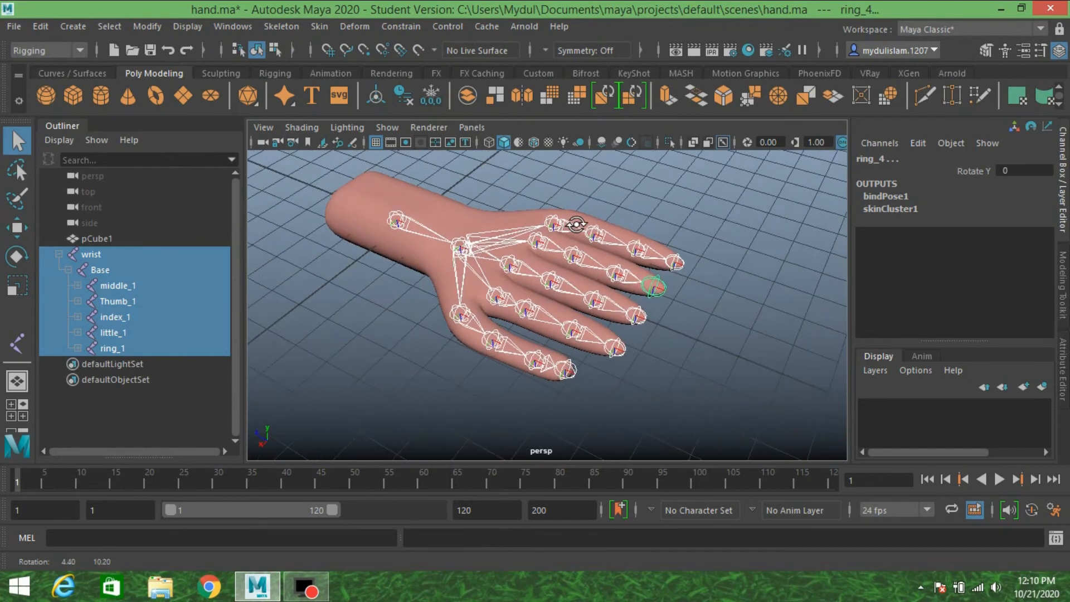
click(507, 263)
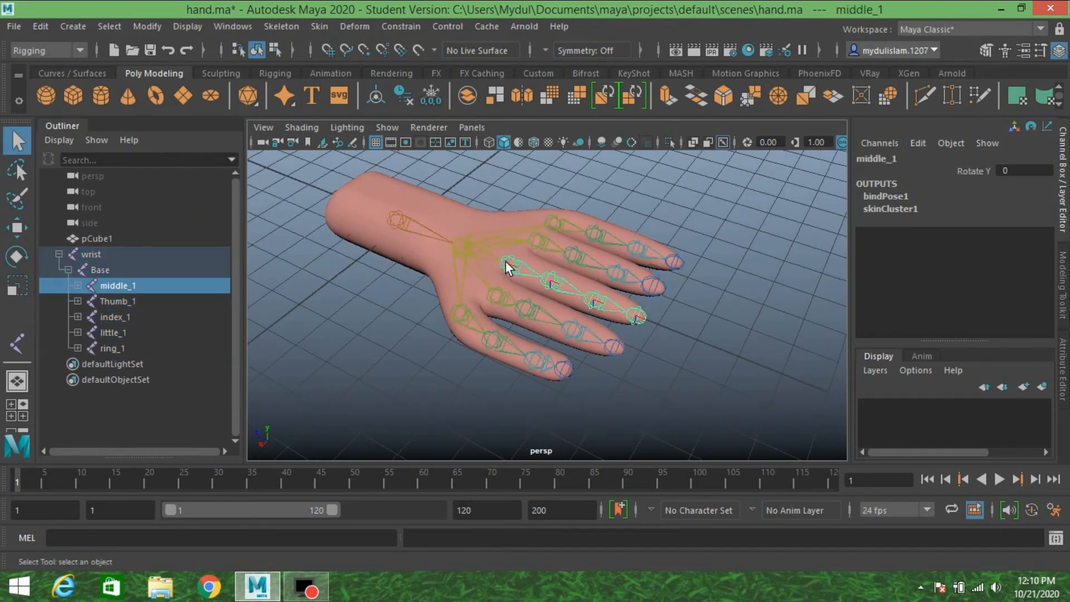
alt+drag(575, 234, 490, 290)
Step: Open the Connection Editor with the Thumb_1 joint loaded as the output side, letting the student-version autosave continue
click(458, 302)
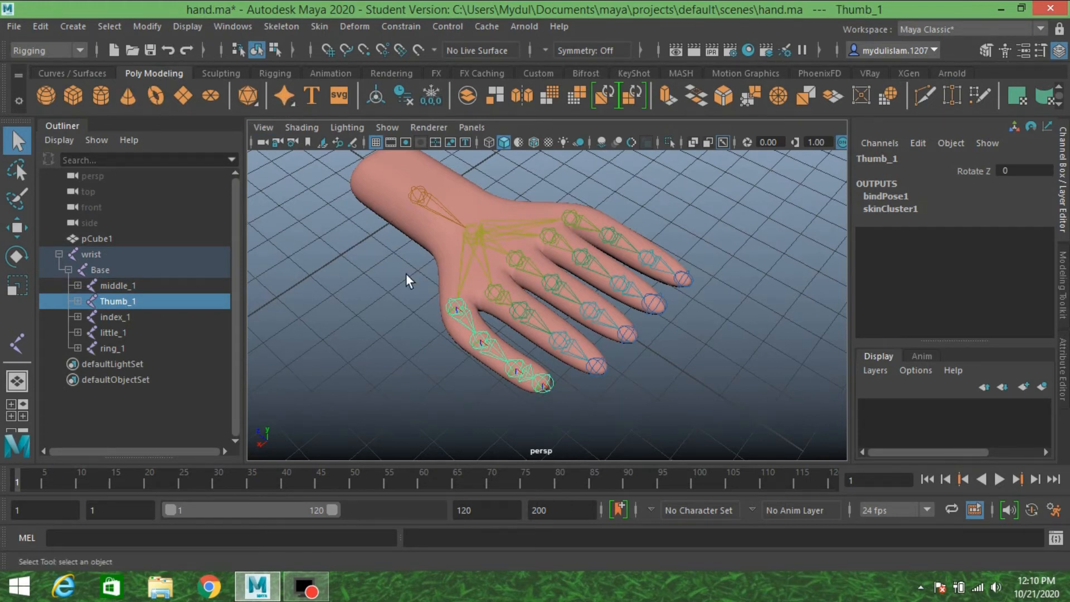
click(222, 29)
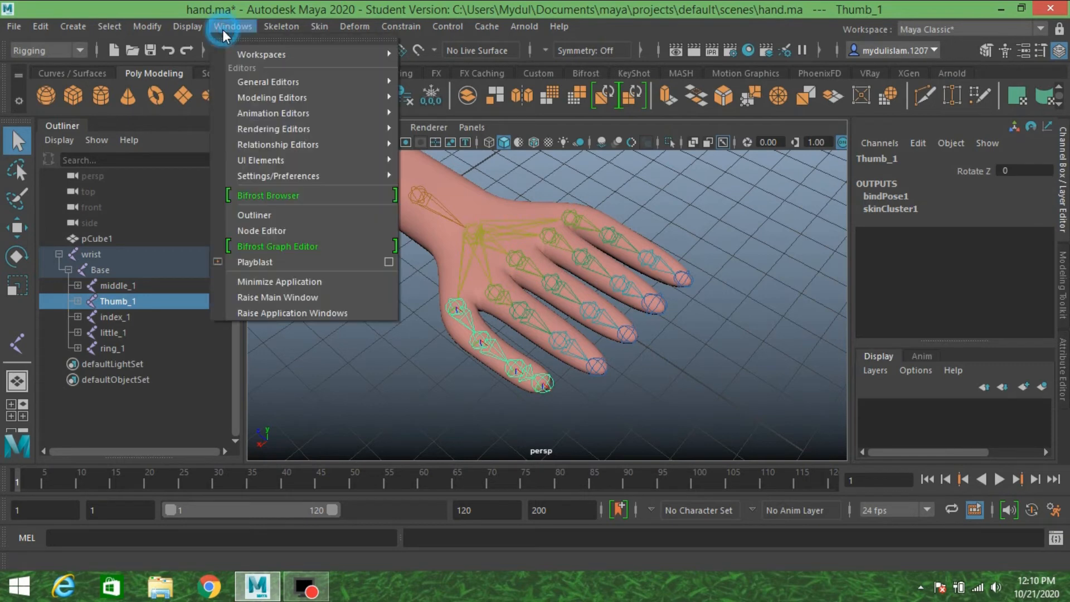
mouse_move(309, 83)
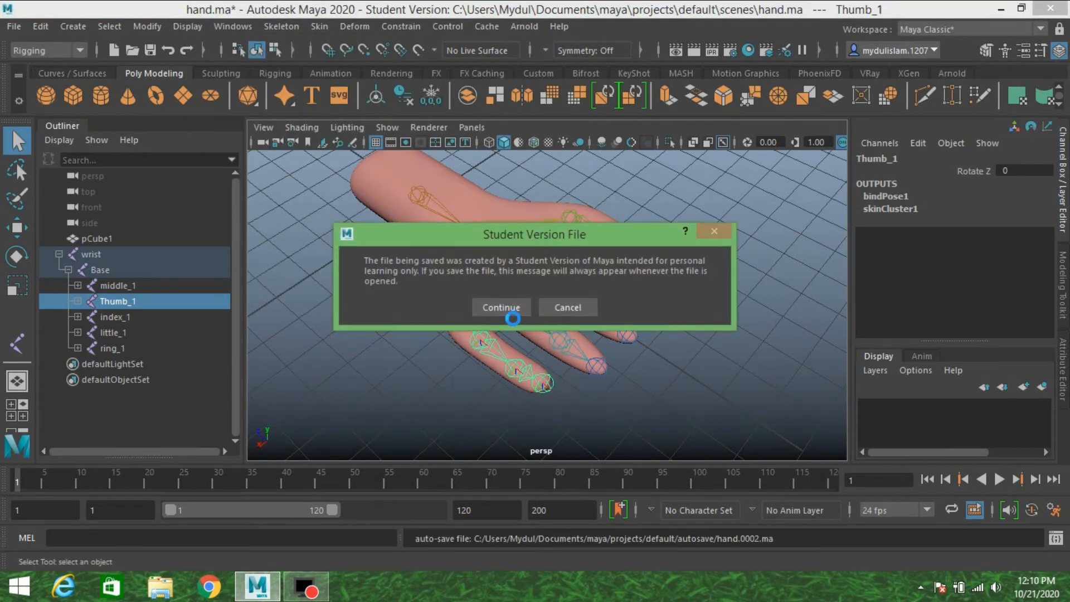
click(504, 315)
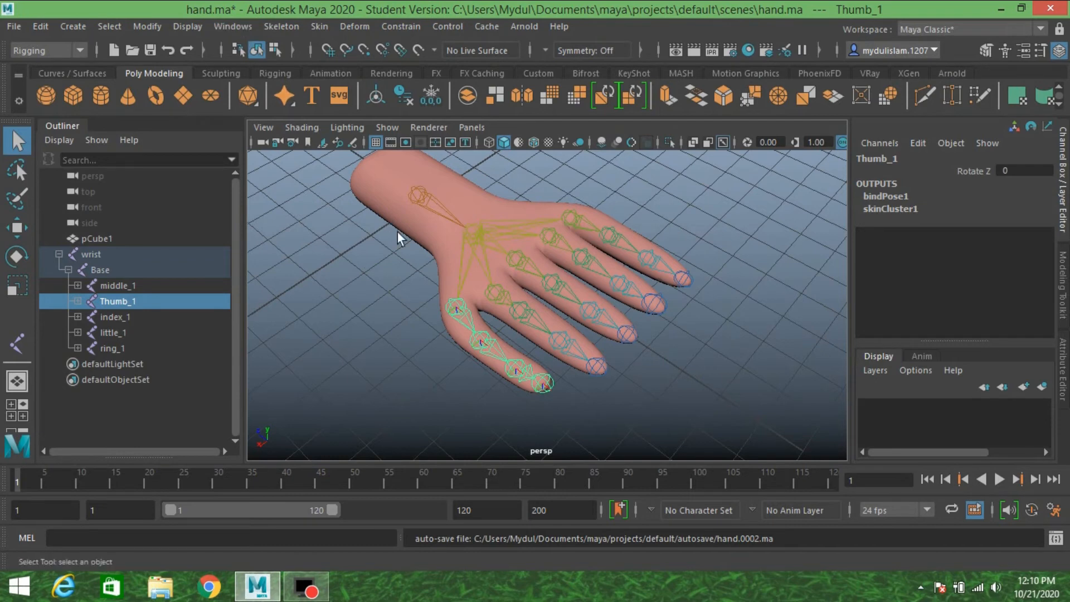
click(223, 26)
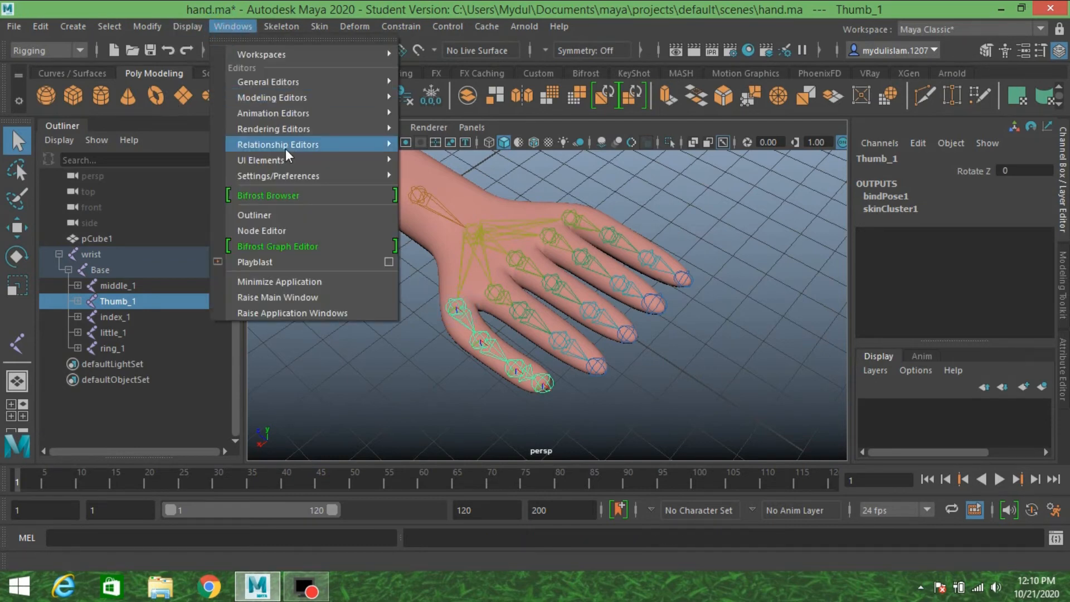
mouse_move(378, 85)
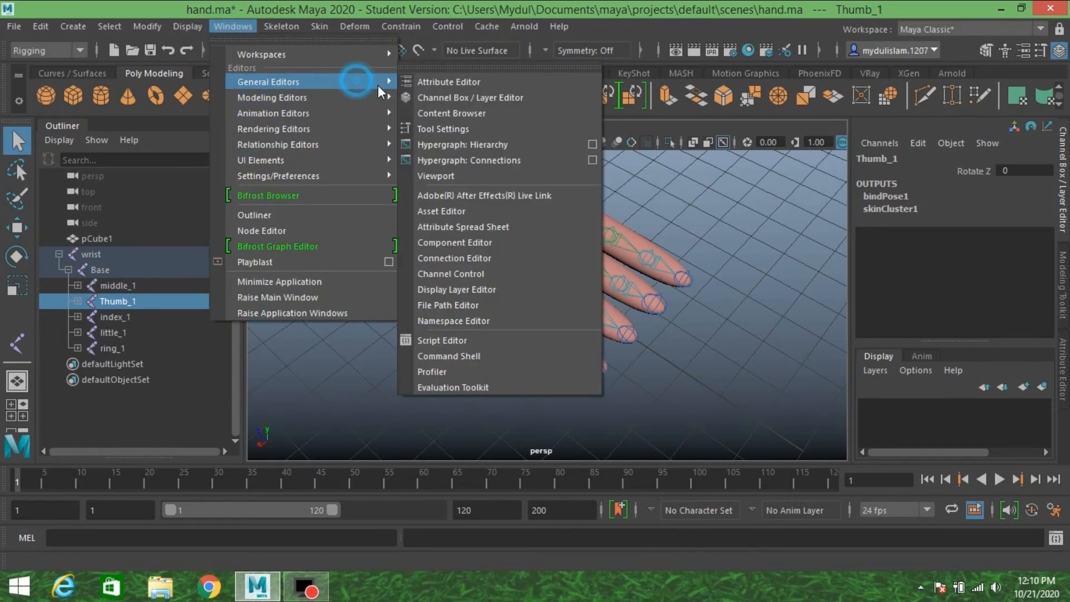
click(476, 259)
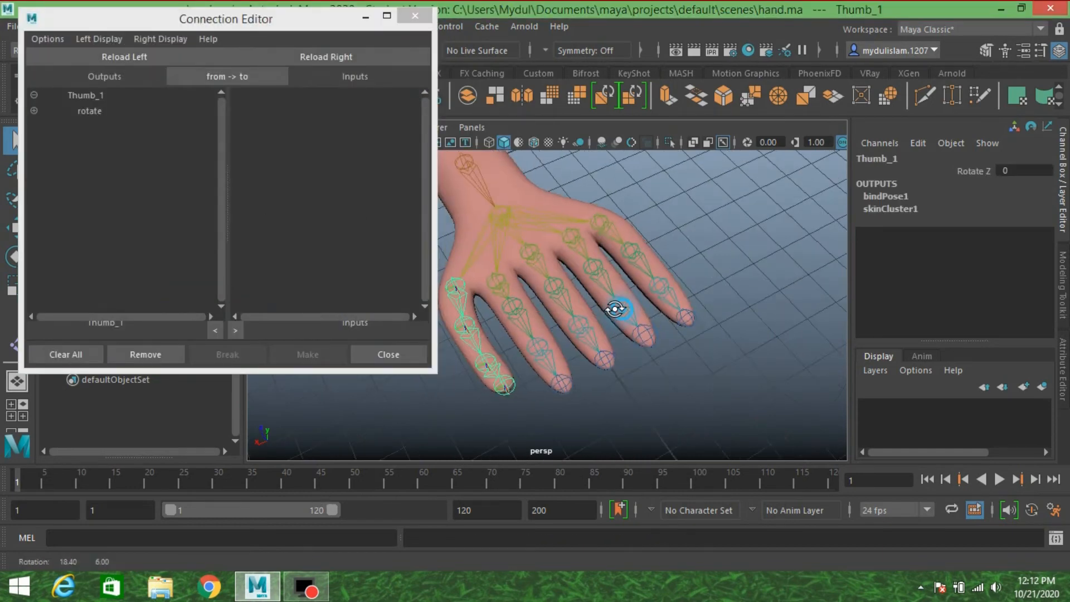
alt+drag(614, 306, 686, 306)
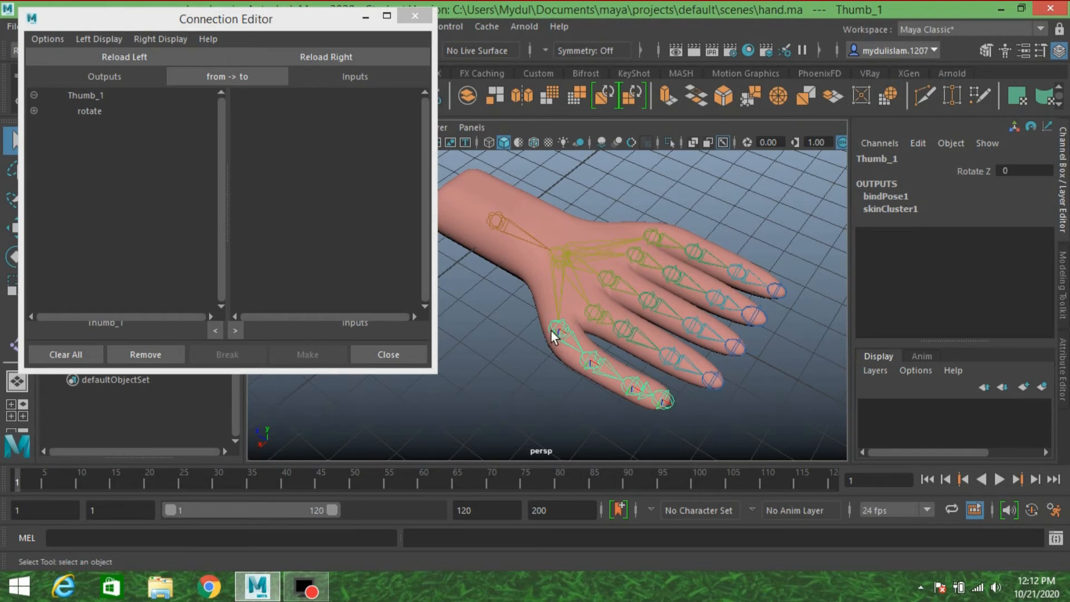
click(122, 56)
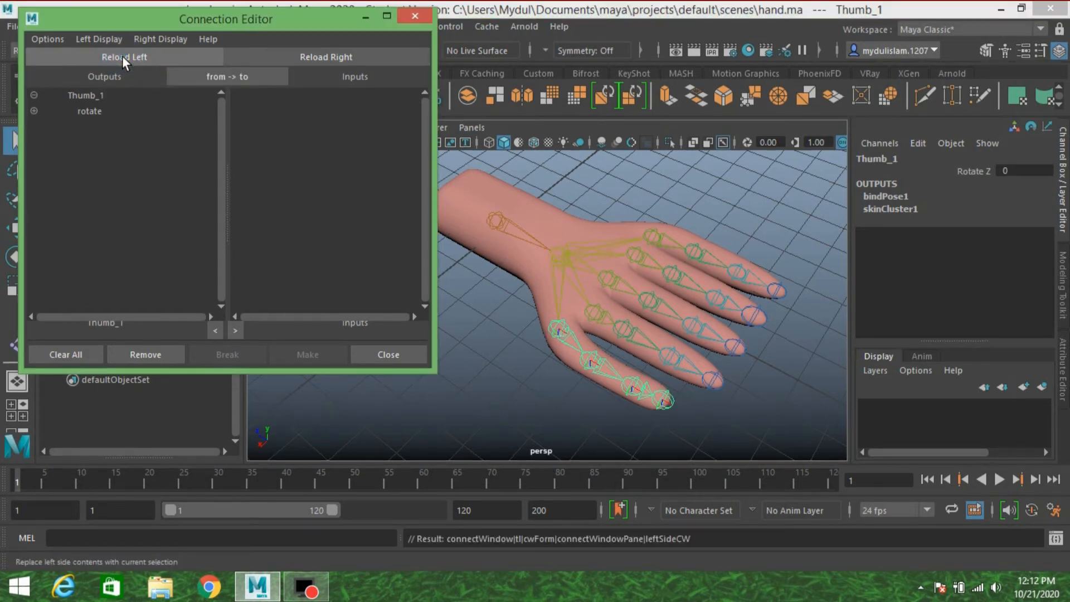
click(102, 38)
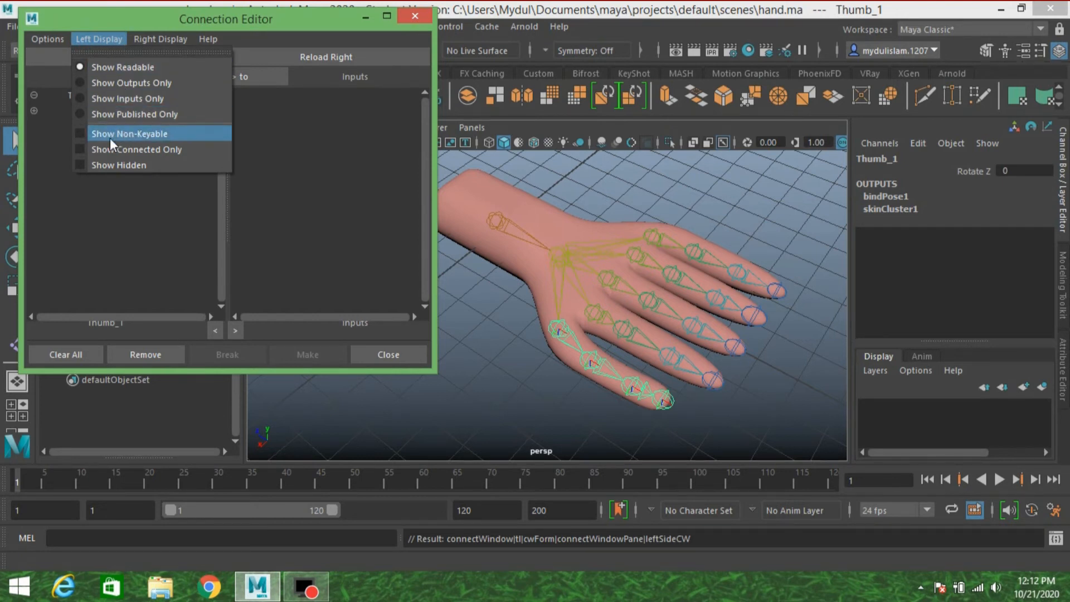
click(206, 15)
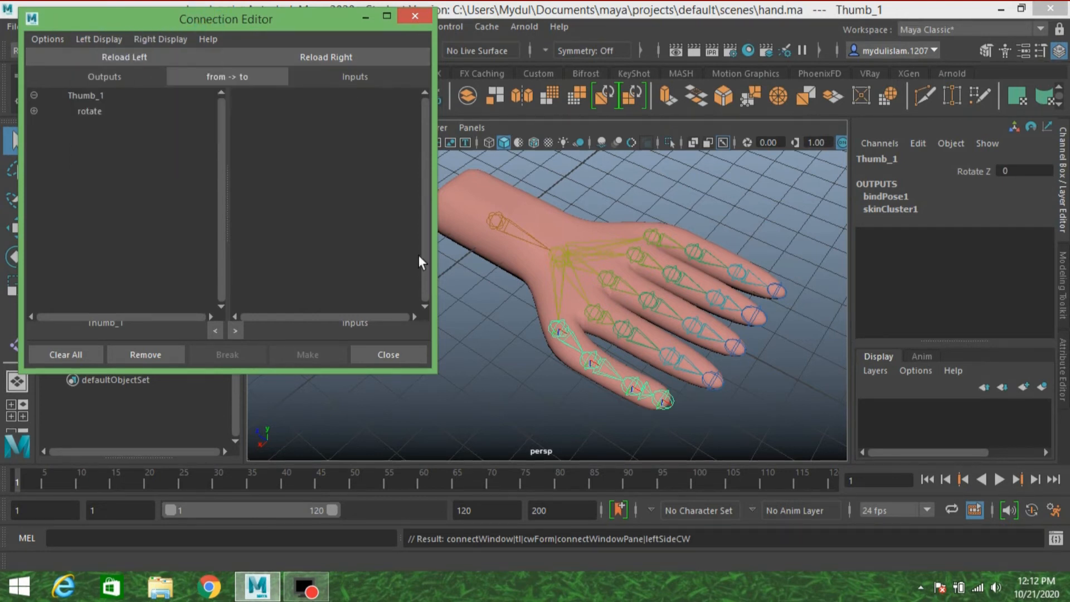
Step: Load Thumb_2 as the input side and connect Thumb_1's rotateZ to Thumb_2's rotateZ
click(593, 362)
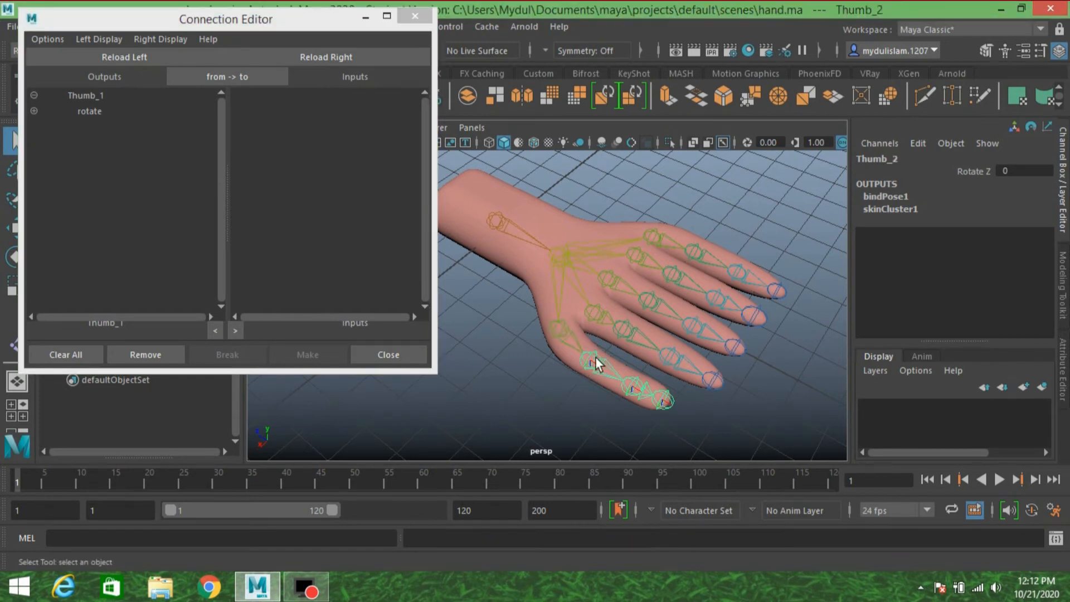
click(307, 59)
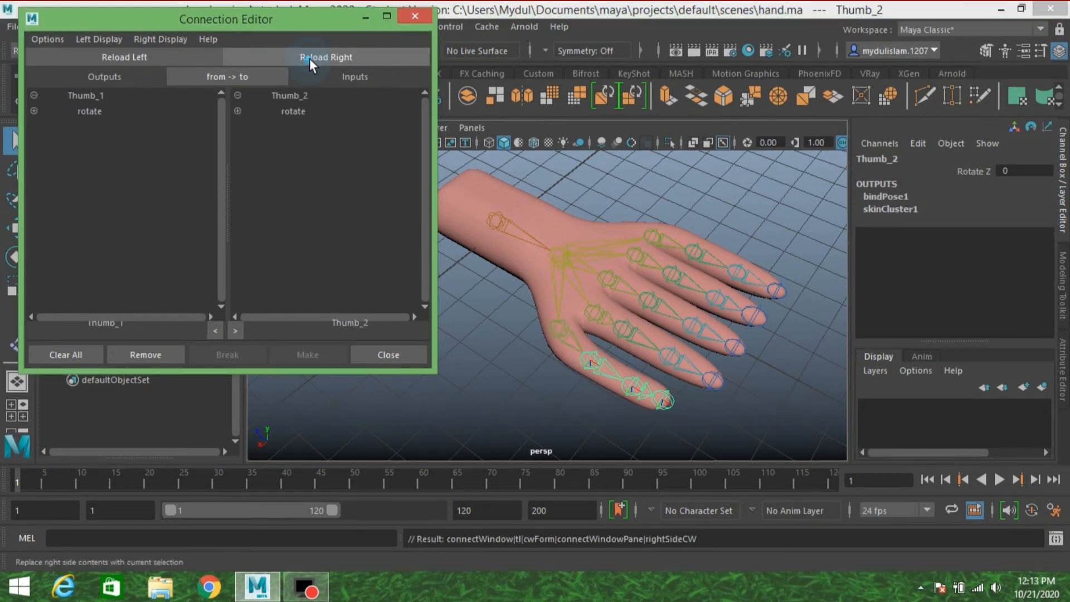
click(168, 40)
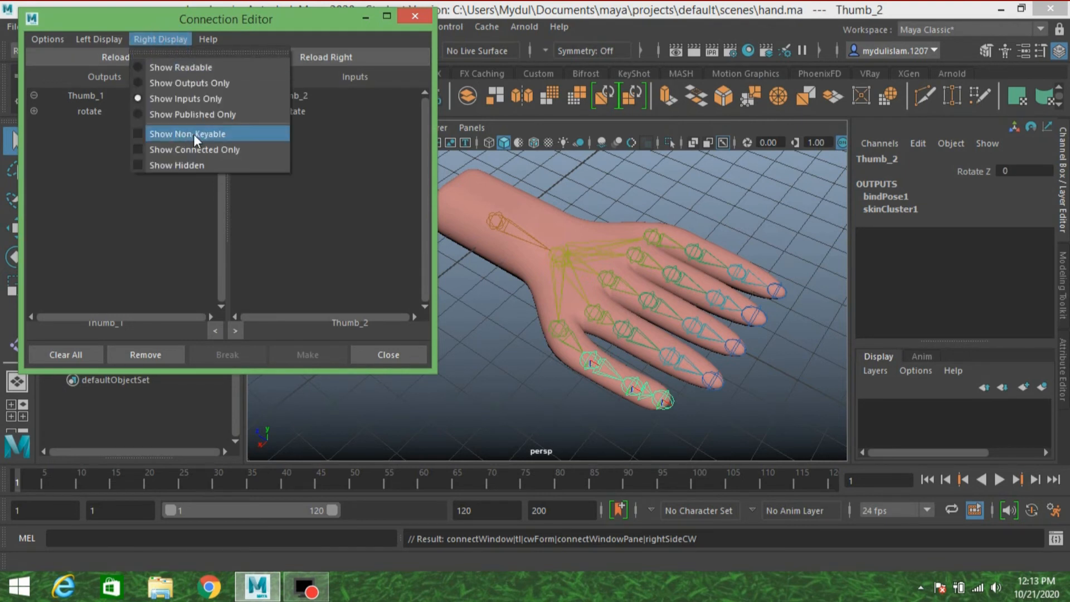
click(285, 23)
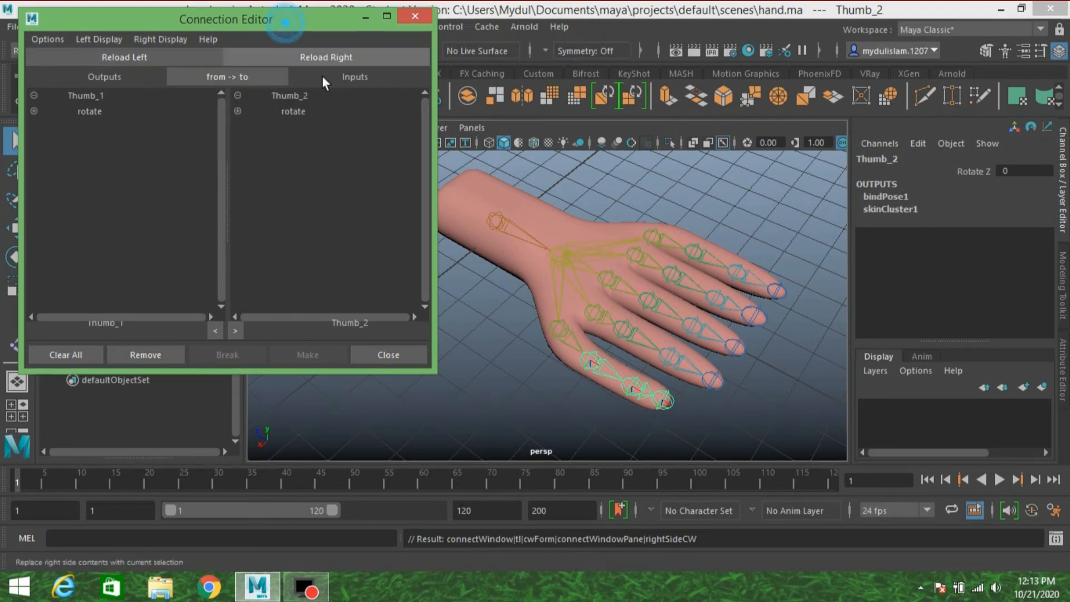
click(35, 111)
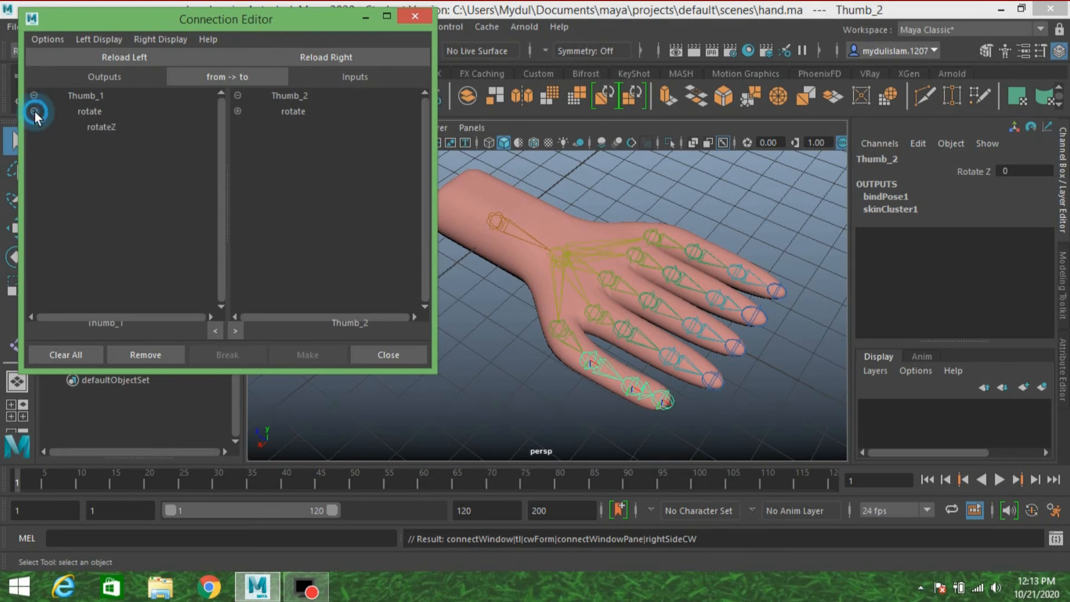
click(111, 129)
click(237, 112)
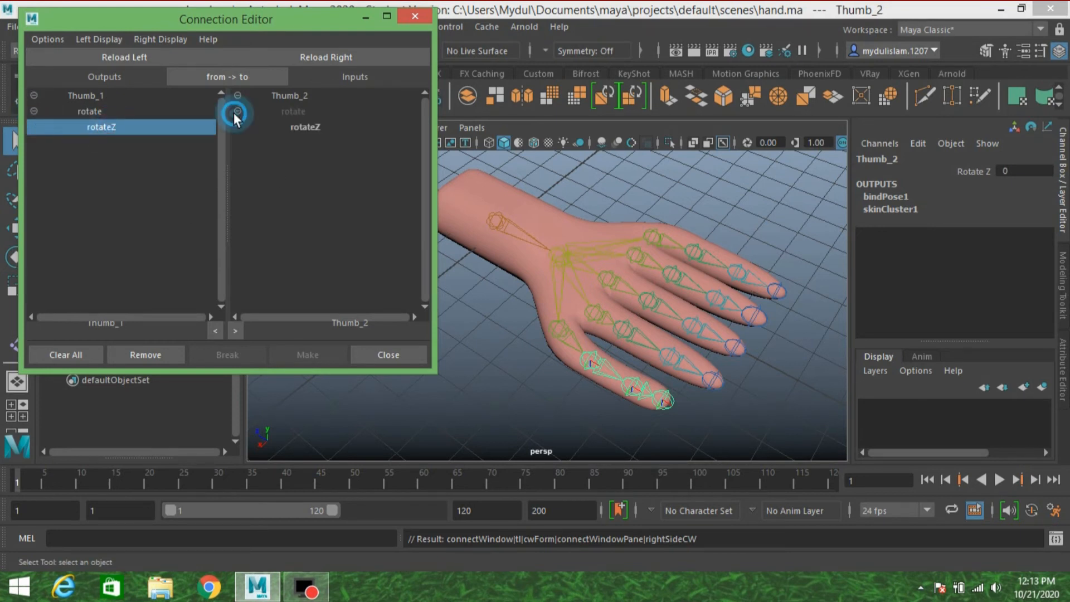
click(302, 128)
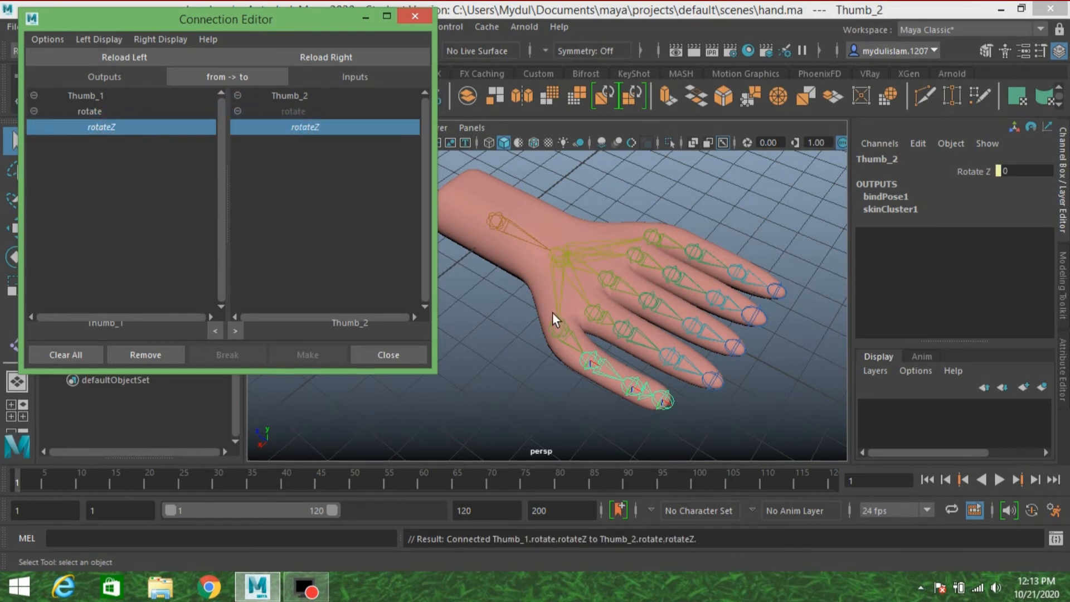
Step: Load Thumb_3 as the input side and connect Thumb_1's rotateZ to Thumb_3's rotateZ
click(628, 393)
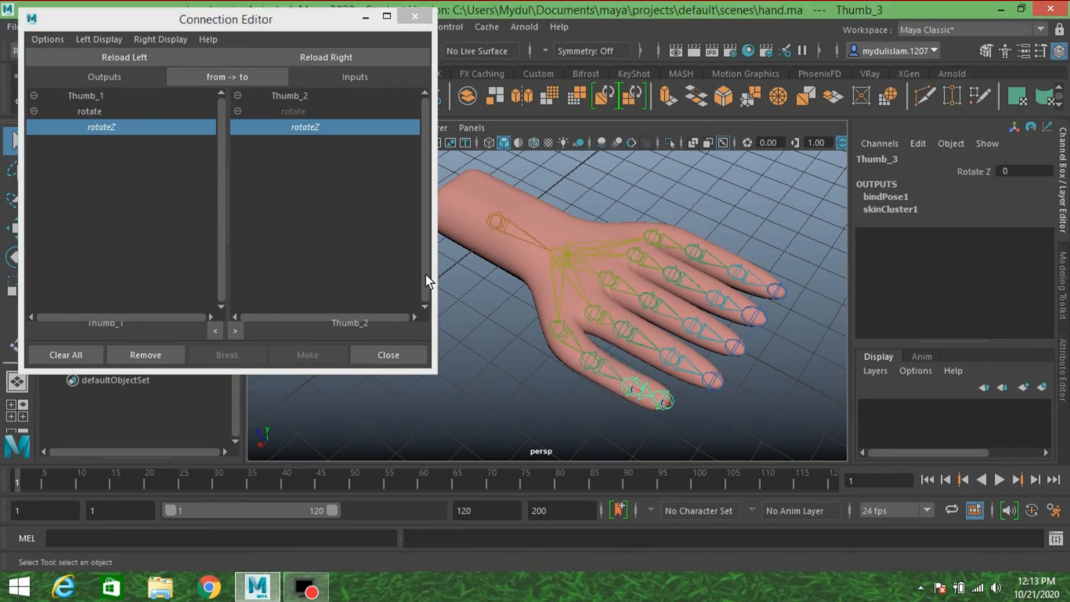
click(331, 62)
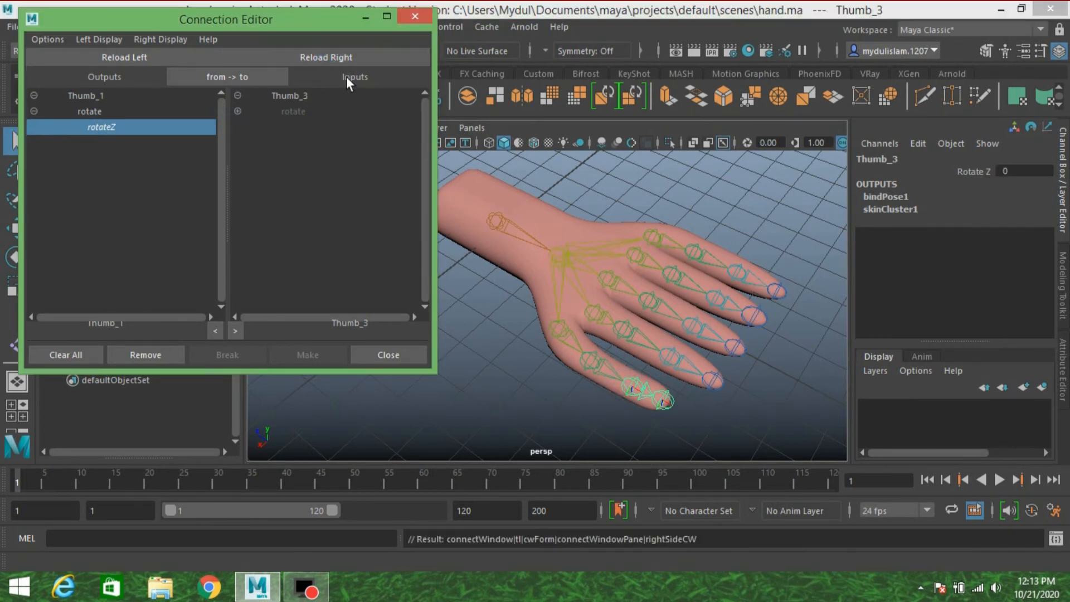
click(238, 111)
click(302, 127)
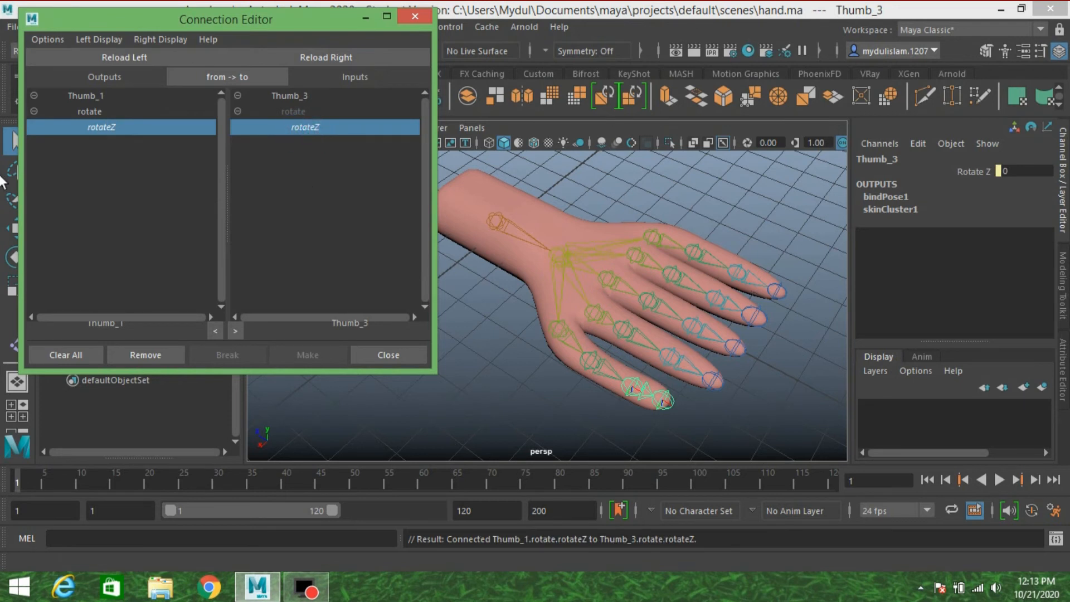
Step: Load index_1 as output and index_2 as input, and connect index_1's rotateY to index_2's rotateY
click(595, 314)
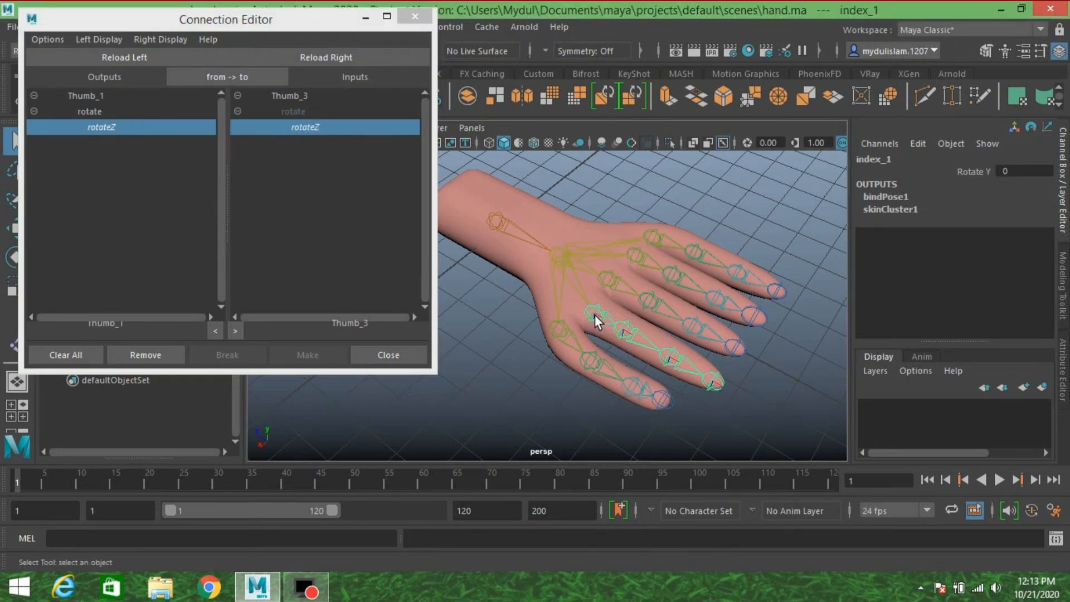
click(106, 62)
click(35, 112)
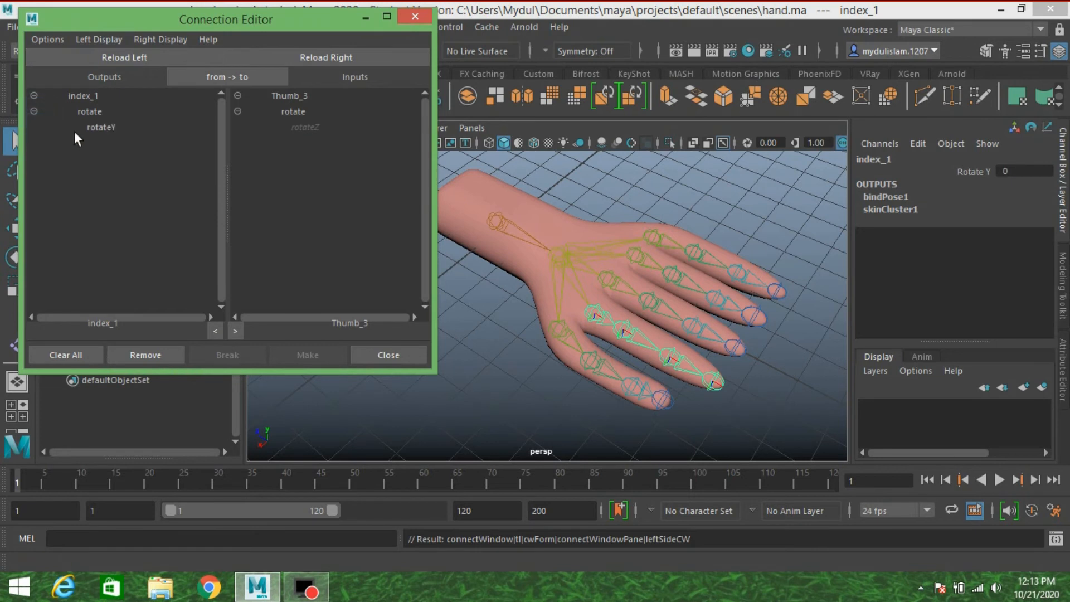
click(91, 128)
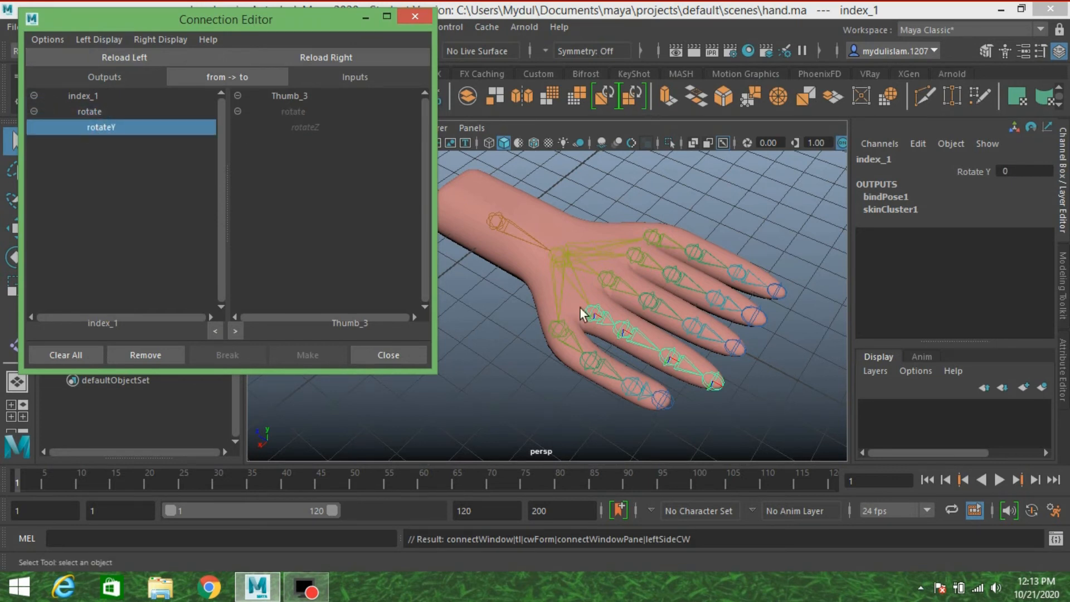
click(625, 333)
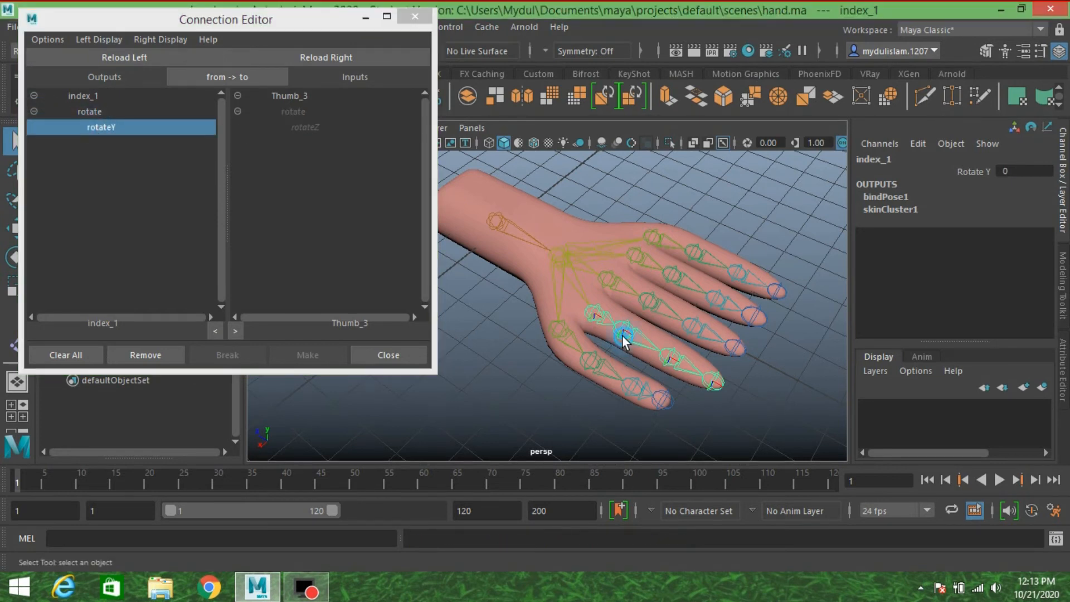
click(325, 58)
click(237, 111)
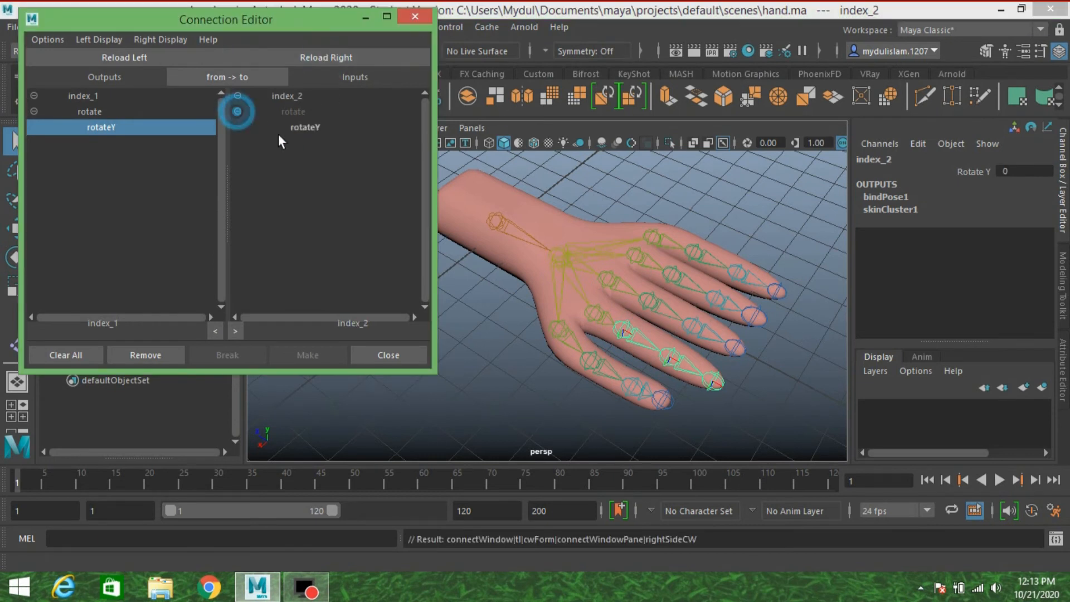
click(305, 126)
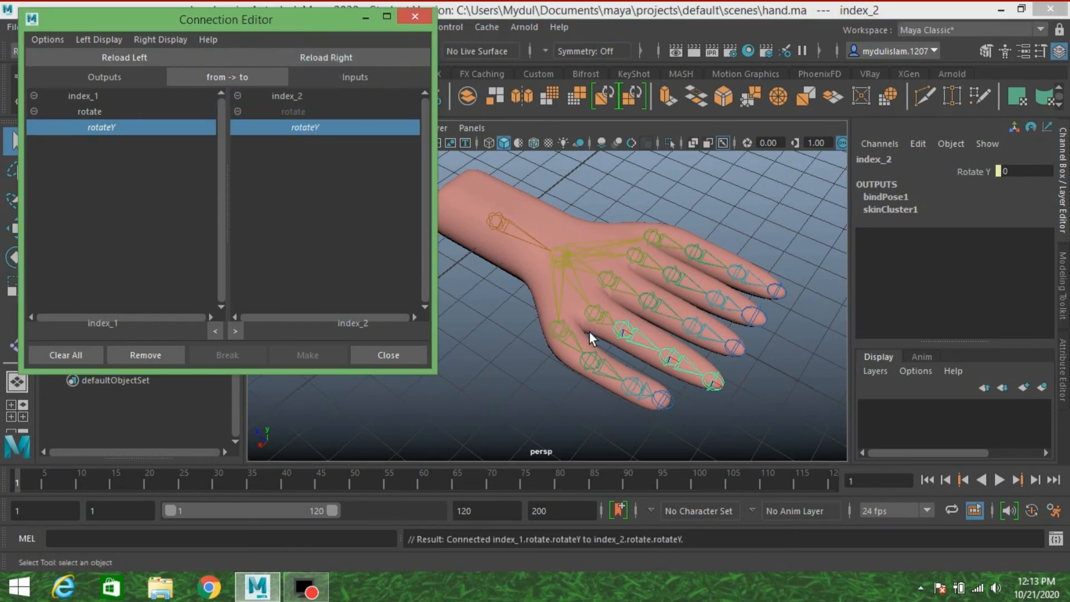
Step: Load index_3 as the input side and connect index_1's rotateY to index_3's rotateY
click(676, 369)
click(360, 62)
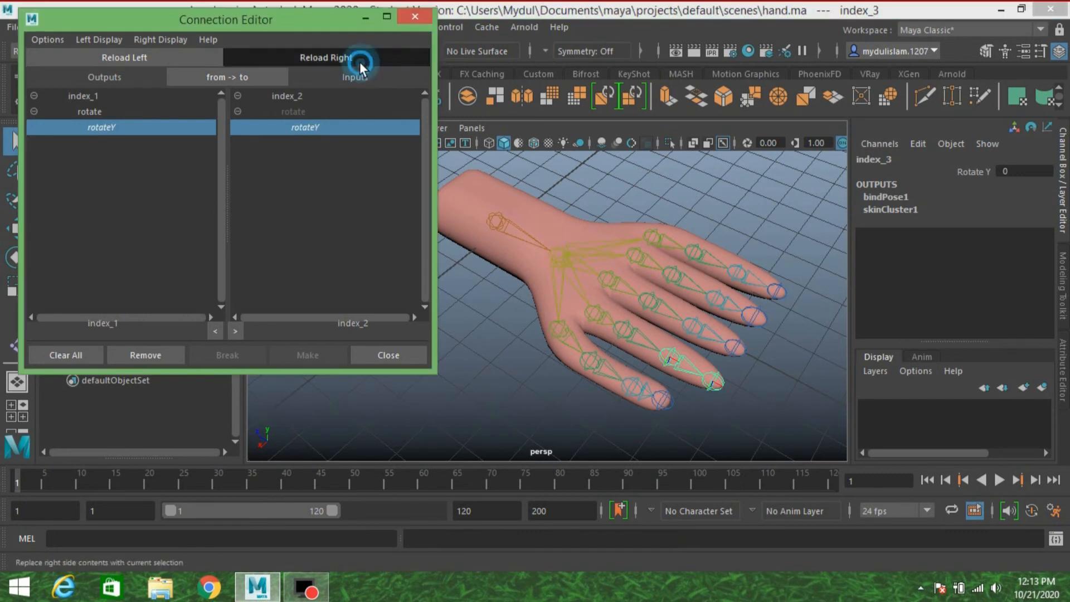
click(239, 110)
click(312, 129)
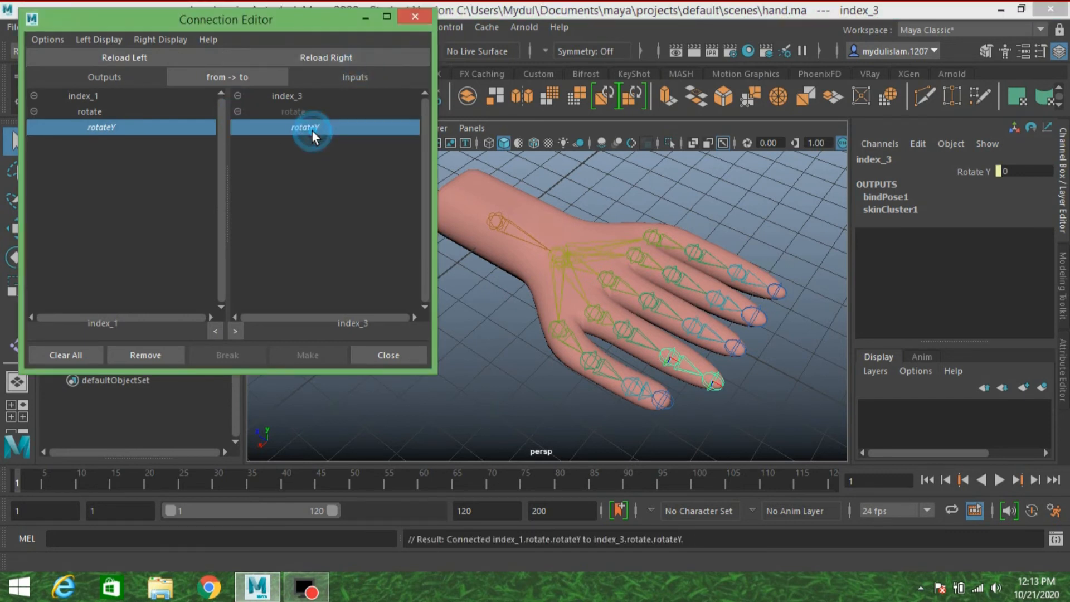
Step: Load middle_1 as output and middle_2 as input, and connect middle_1's rotateY to middle_2's rotateY
click(611, 286)
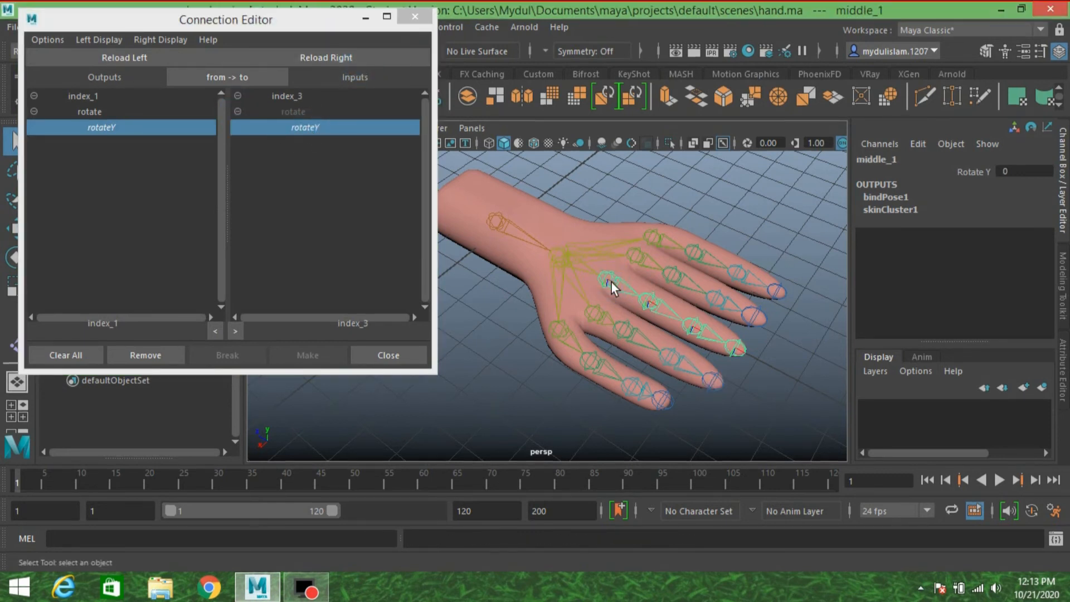
click(73, 58)
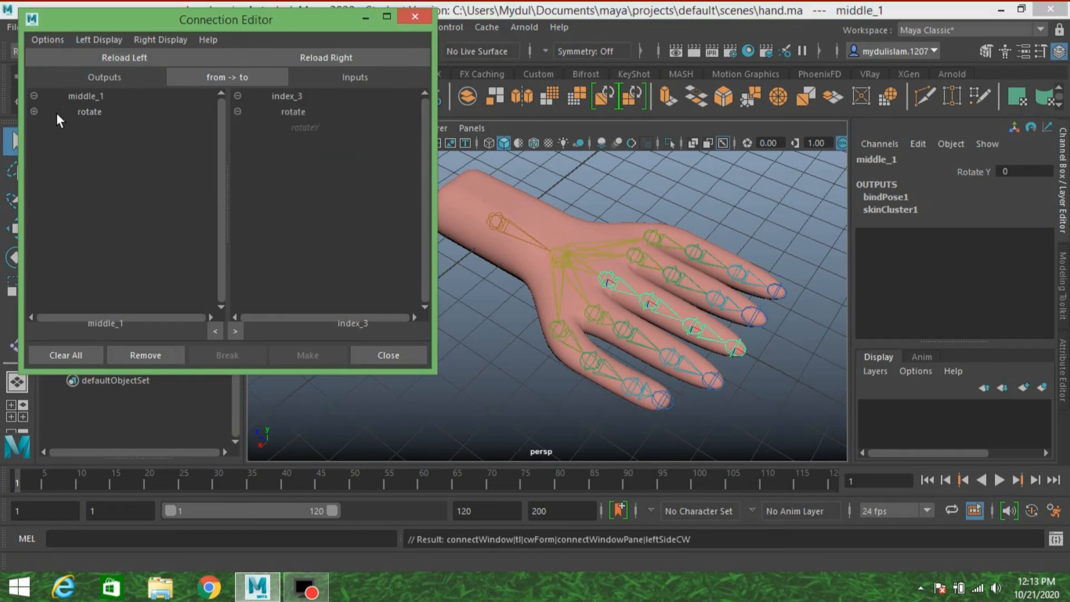
click(648, 304)
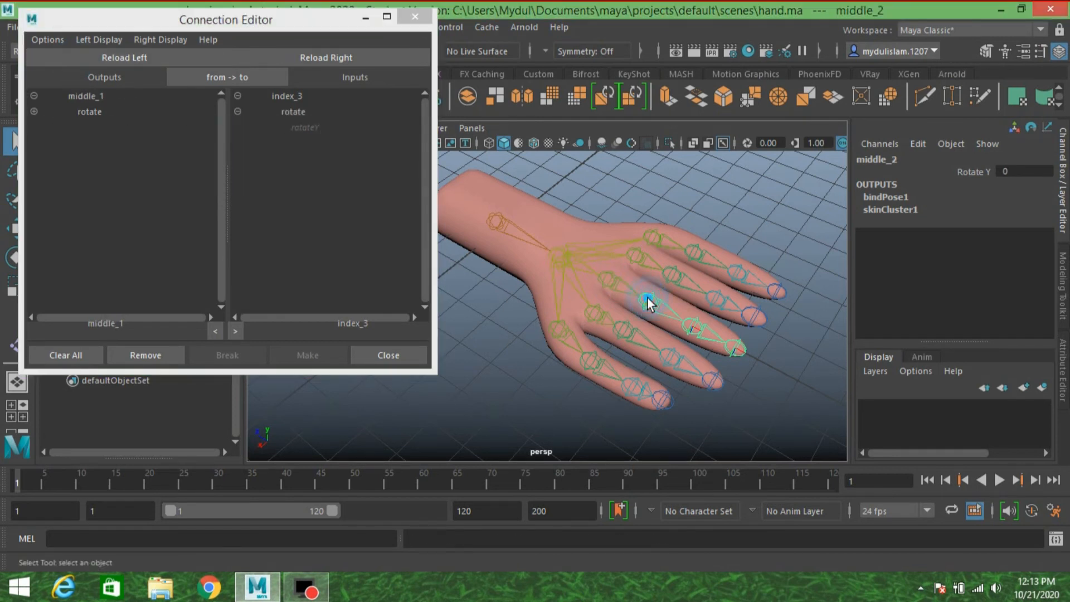
click(363, 60)
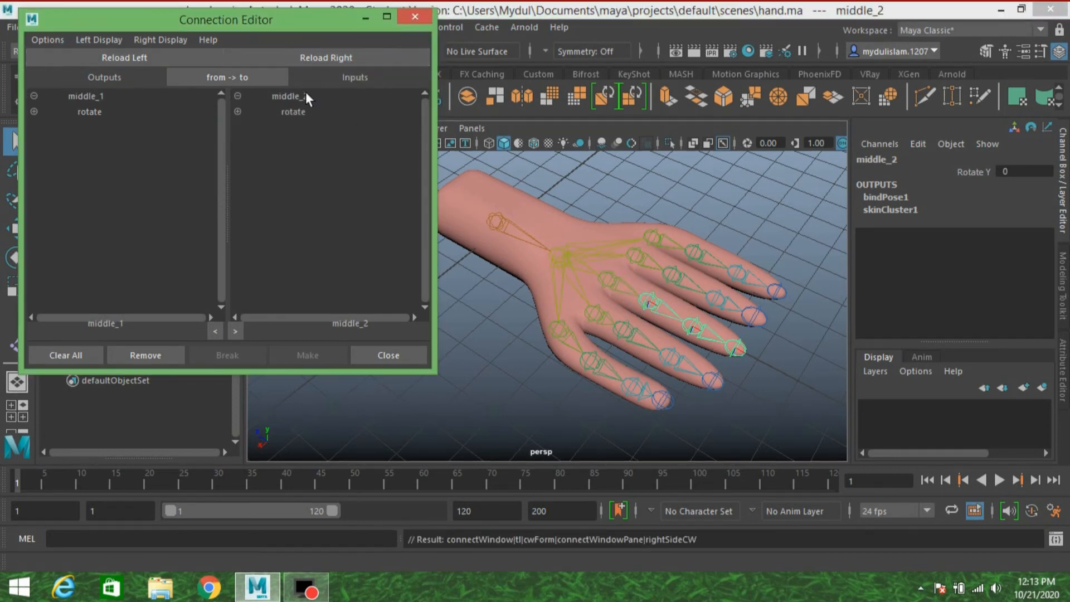
click(238, 111)
click(33, 112)
click(92, 128)
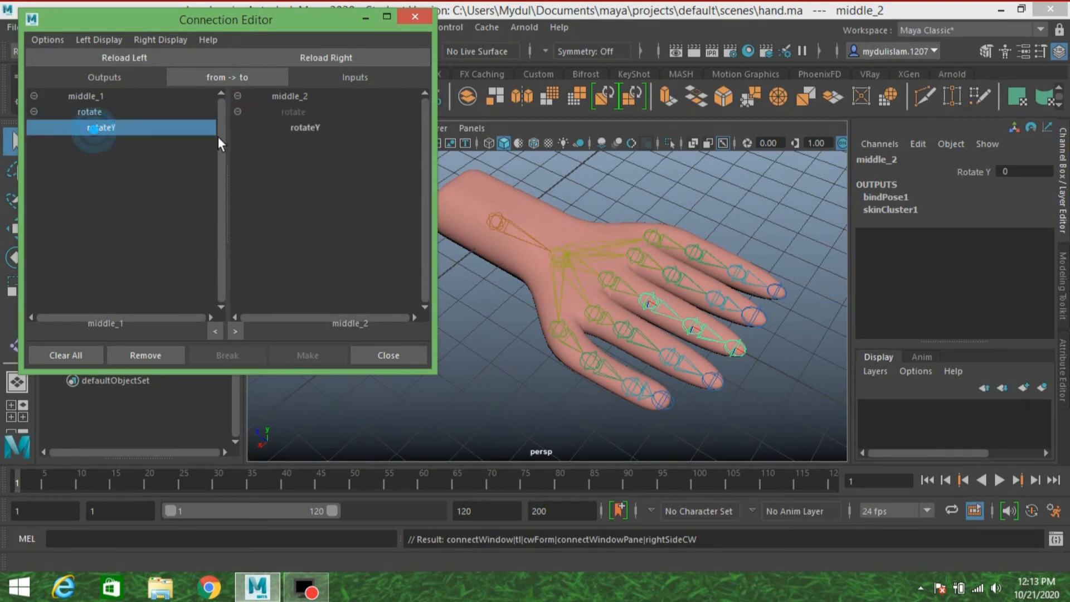
click(295, 128)
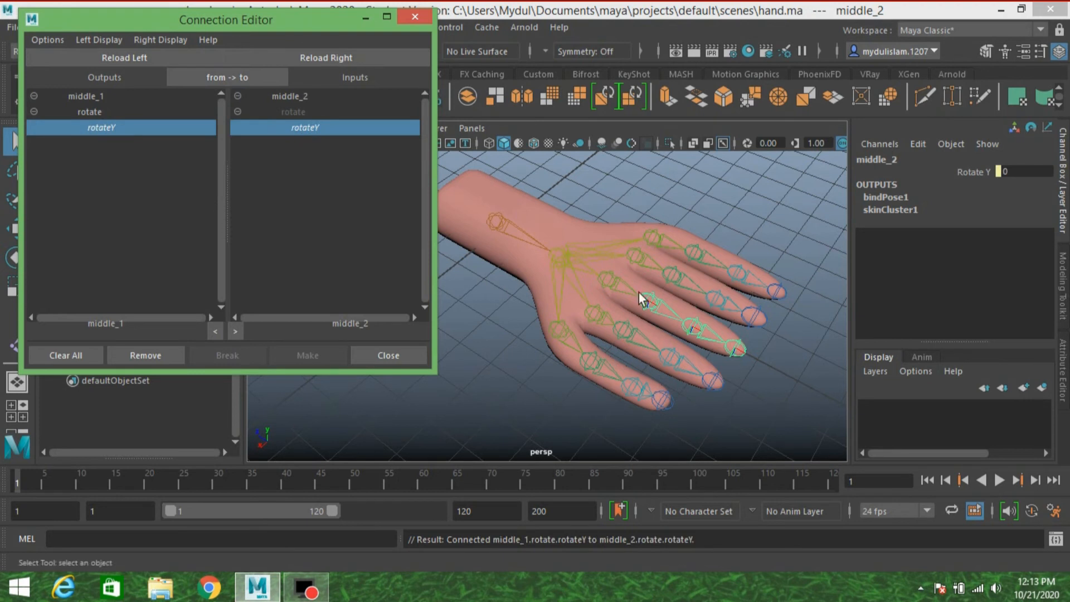
Step: Load middle_3 as the input side and connect middle_1's rotateY to middle_3's rotateY
click(685, 330)
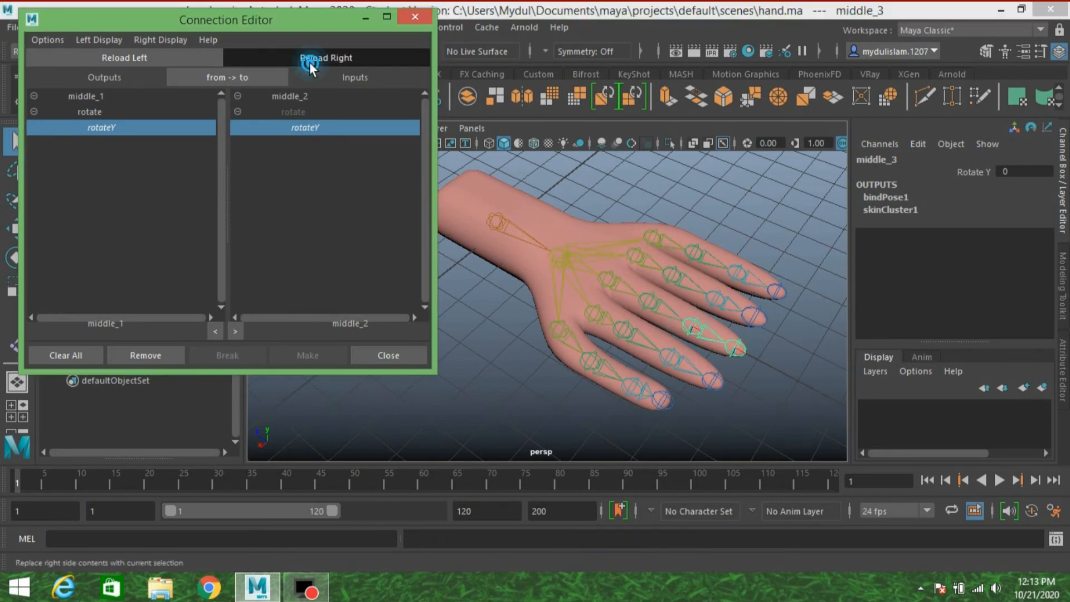
click(308, 58)
click(238, 111)
click(306, 127)
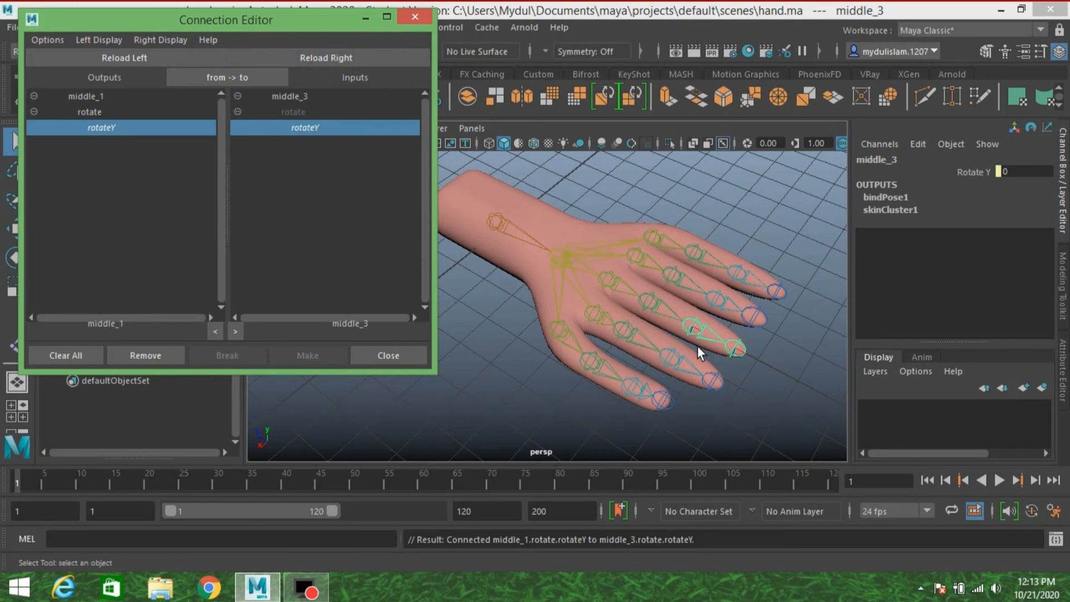
Step: Load ring_1 as output and ring_2 as input, and connect ring_1's rotateY to ring_2's rotateY
mouse_move(652, 287)
alt+mouse_down()
mouse_move(710, 292)
mouse_move(623, 270)
mouse_move(662, 294)
mouse_move(636, 282)
mouse_move(653, 282)
alt+mouse_up()
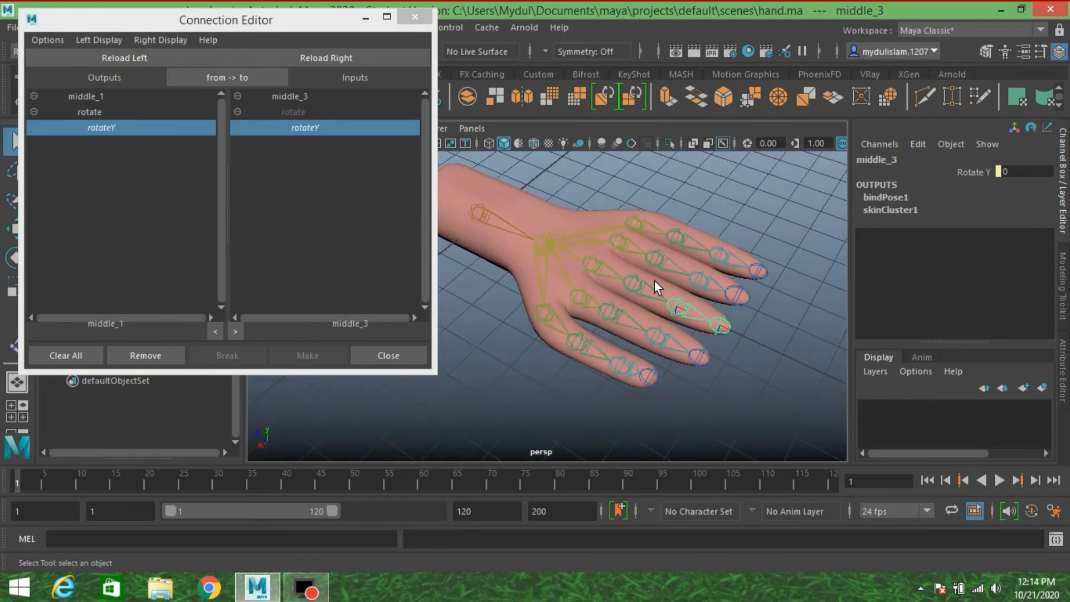
scroll(641, 280, up, 5)
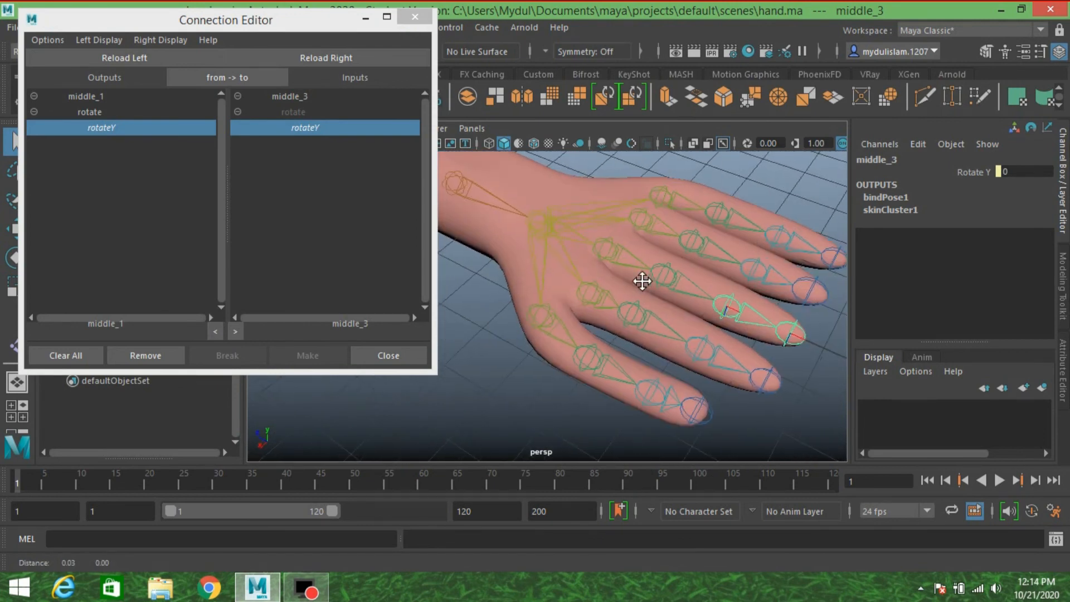
click(630, 219)
click(123, 59)
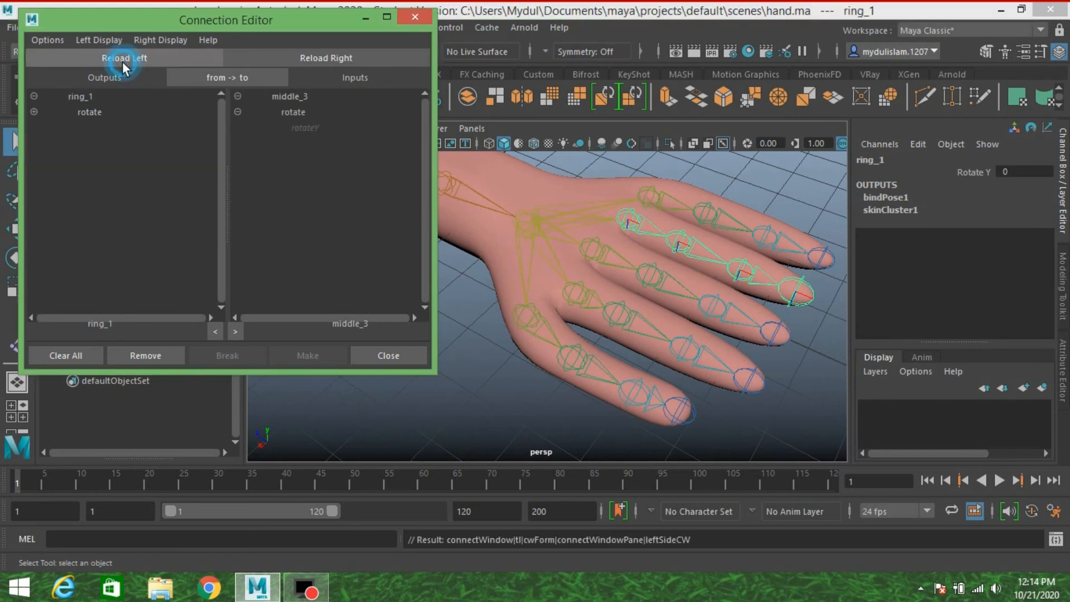
click(668, 240)
click(336, 55)
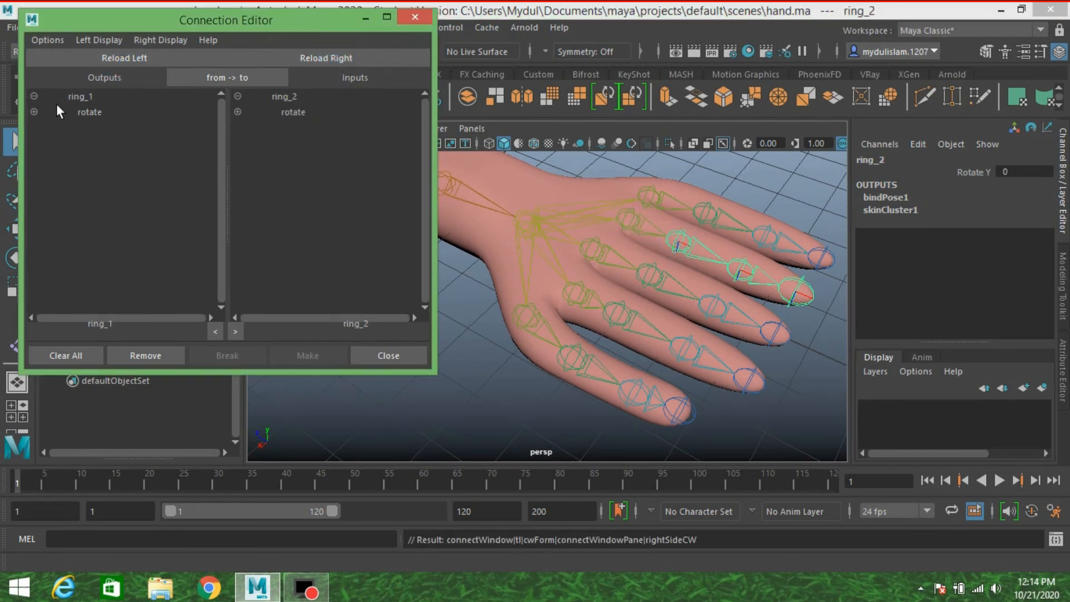
click(34, 111)
click(98, 128)
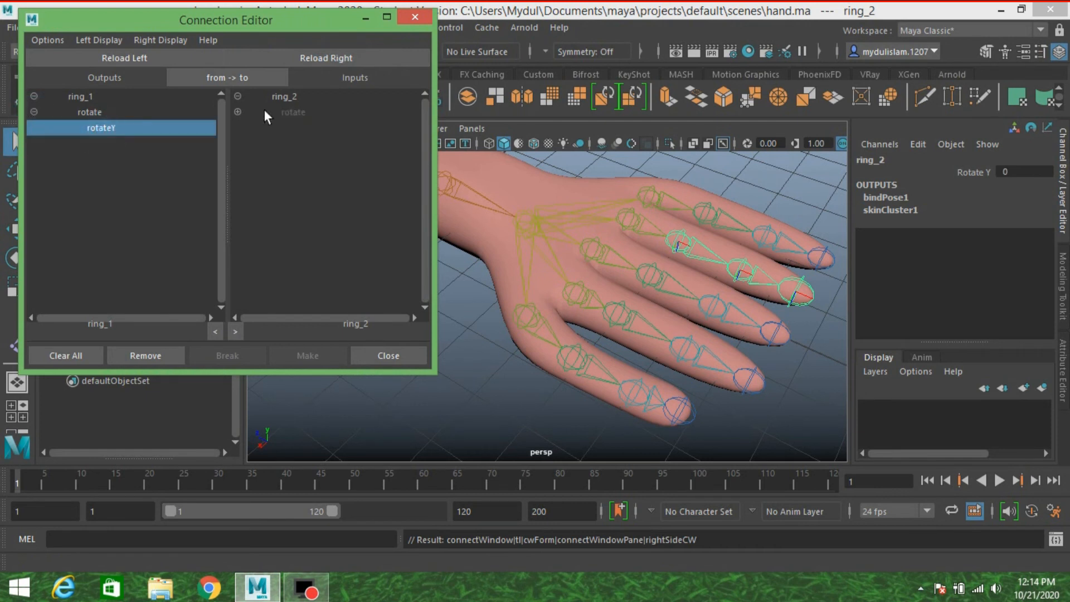
click(238, 112)
click(301, 127)
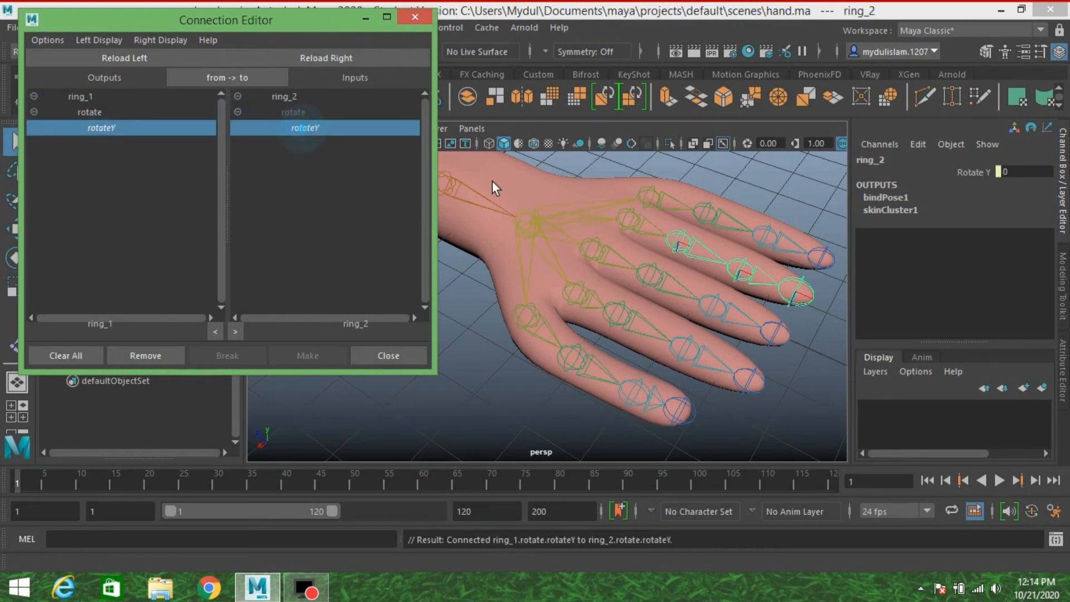
Step: Load ring_3 as the input side and connect ring_1's rotateY to ring_3's rotateY
click(739, 277)
click(322, 65)
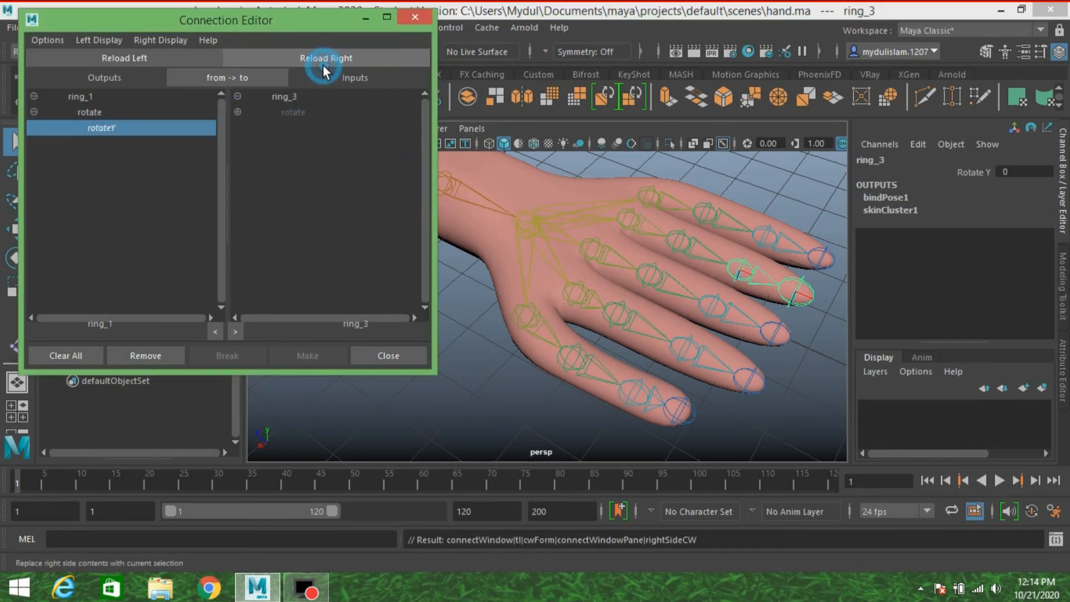
click(238, 112)
click(296, 127)
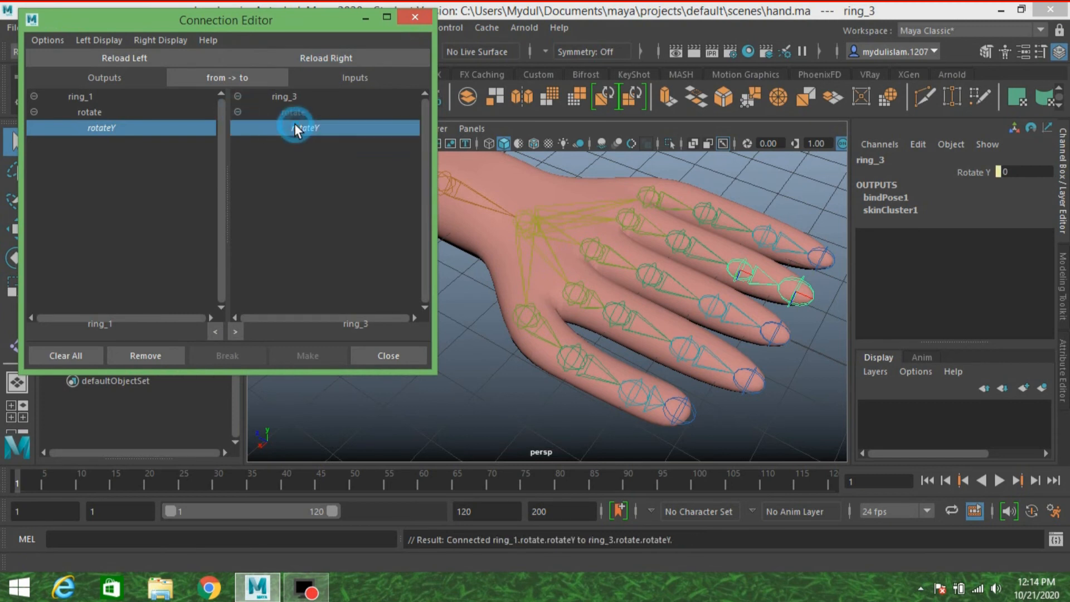
Step: Load little_1 as output and little_2 as input, and connect little_1's rotateY to little_2's rotateY
click(655, 201)
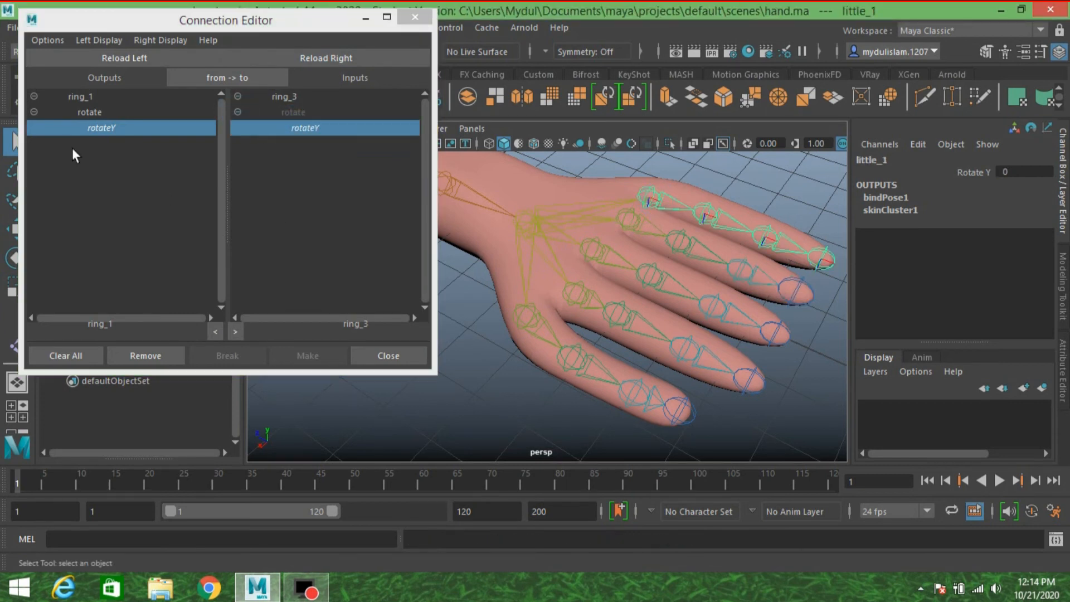
click(112, 61)
click(32, 114)
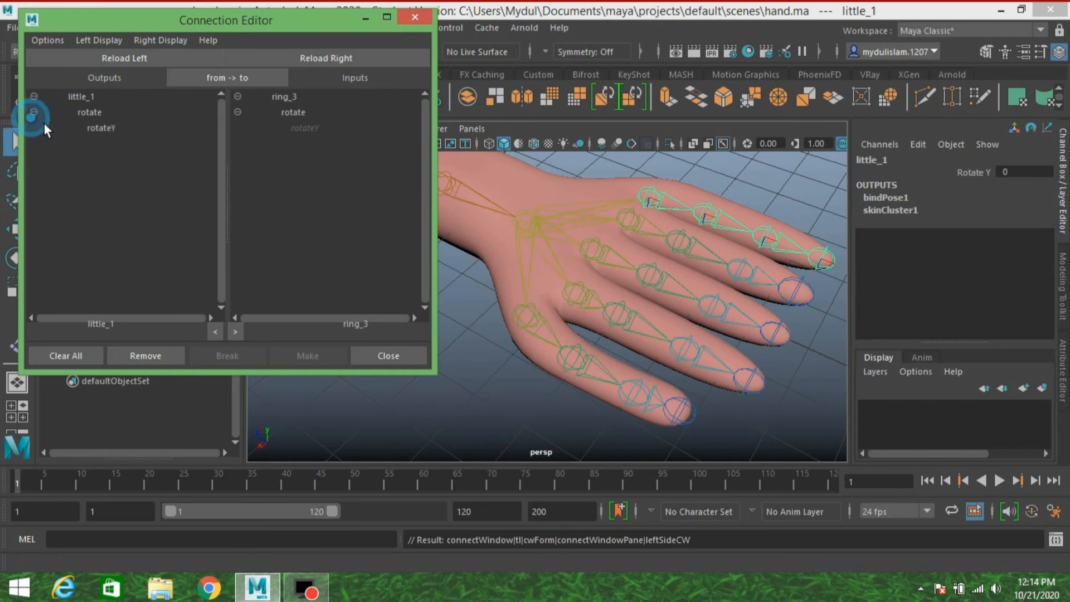
click(701, 217)
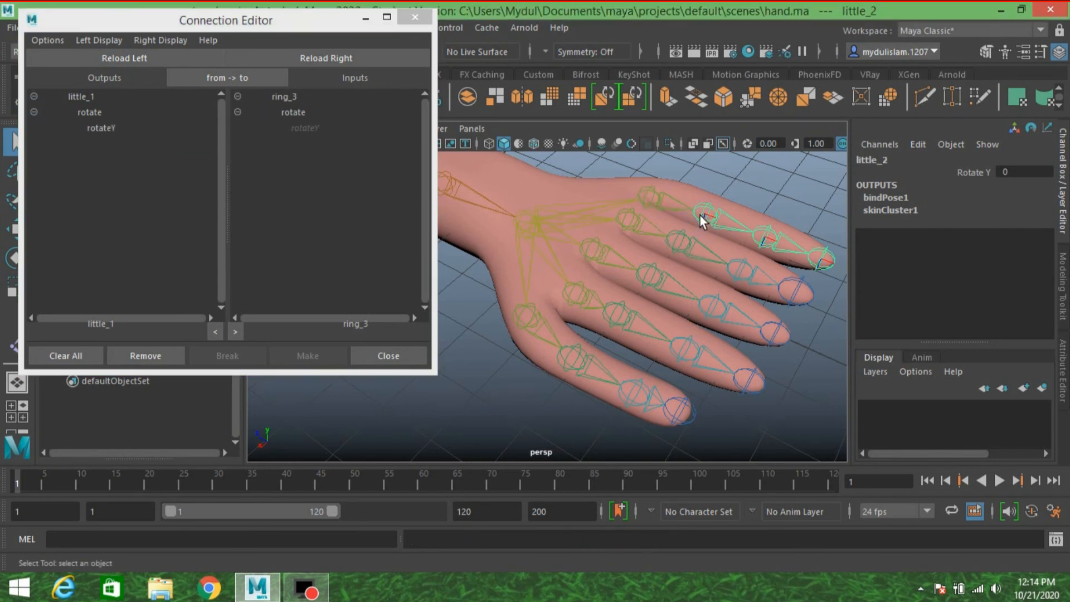
click(317, 58)
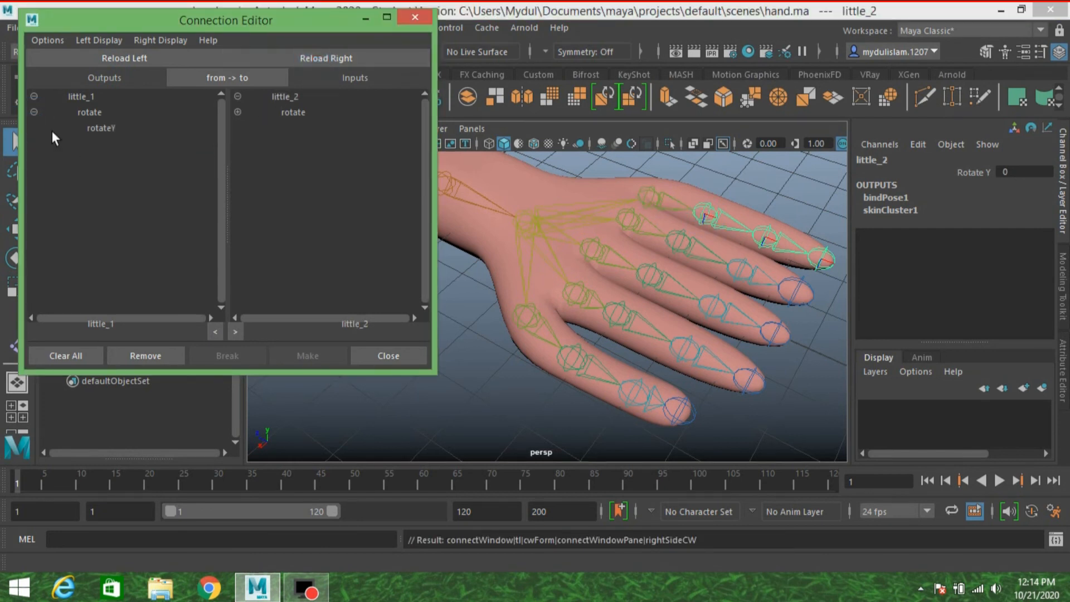
click(81, 127)
click(305, 128)
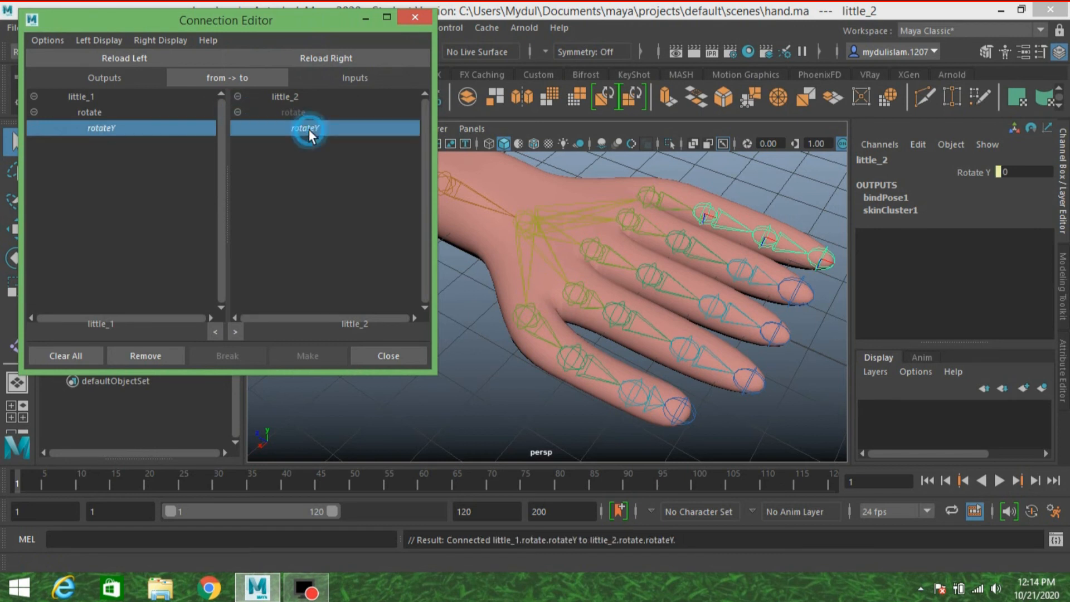
Step: Load little_3 as the input side, connect little_1's rotateY to little_3's rotateY, and close the Connection Editor
click(766, 240)
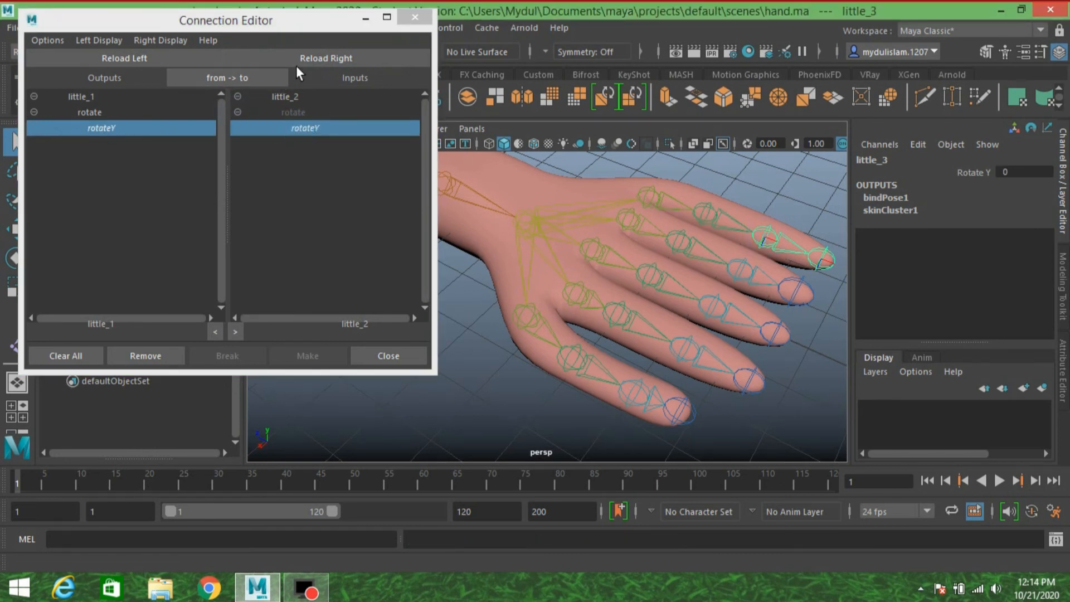
click(297, 63)
click(238, 114)
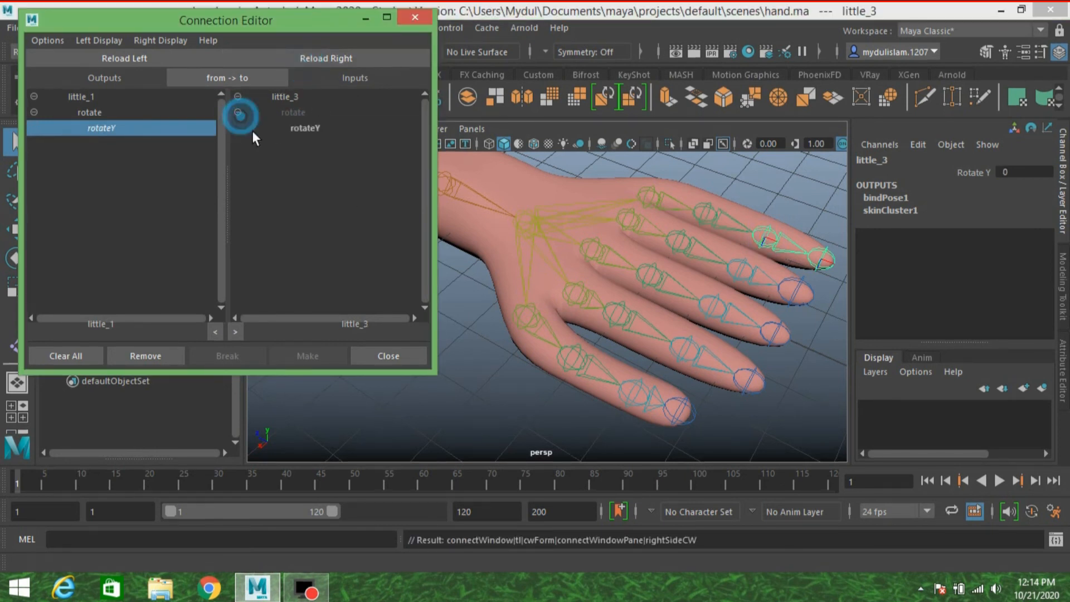
click(305, 128)
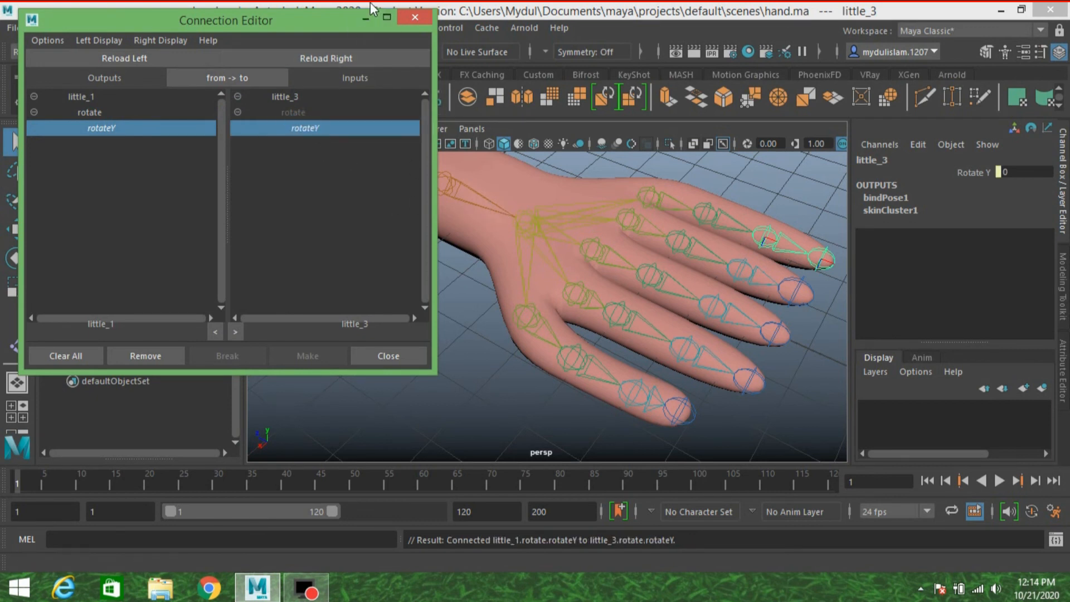
click(381, 356)
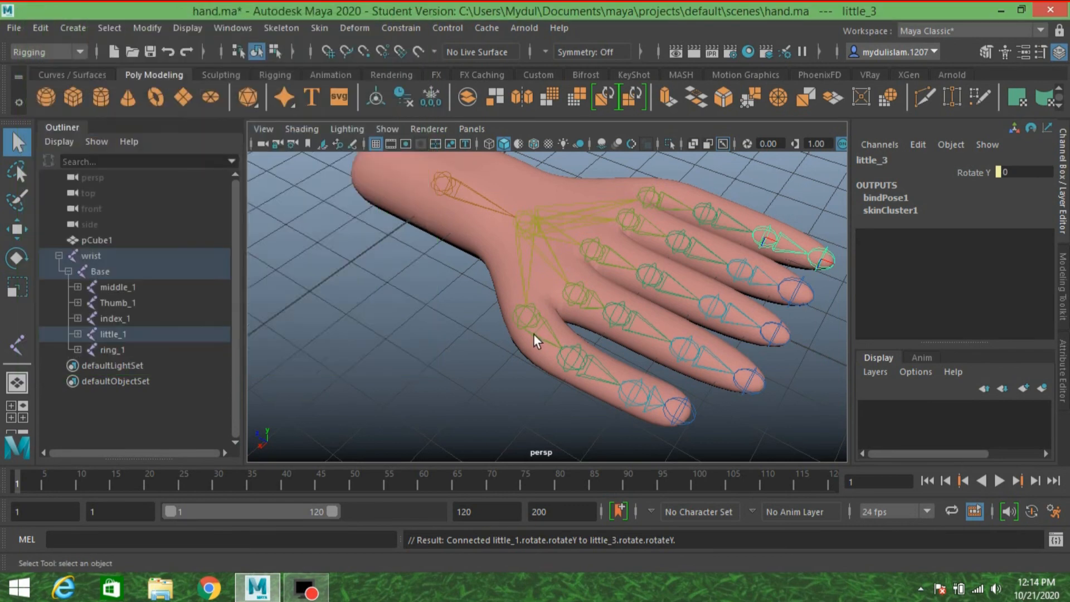
Step: Curl the four fingers together by setting Rotate Y of little_1, ring_1, middle_1 and index_1 to about -37.8
scroll(538, 341, down, 3)
alt+middle_drag(538, 351, 535, 331)
mouse_move(535, 331)
alt+mouse_down()
mouse_move(526, 306)
mouse_move(568, 287)
mouse_move(535, 311)
alt+mouse_up()
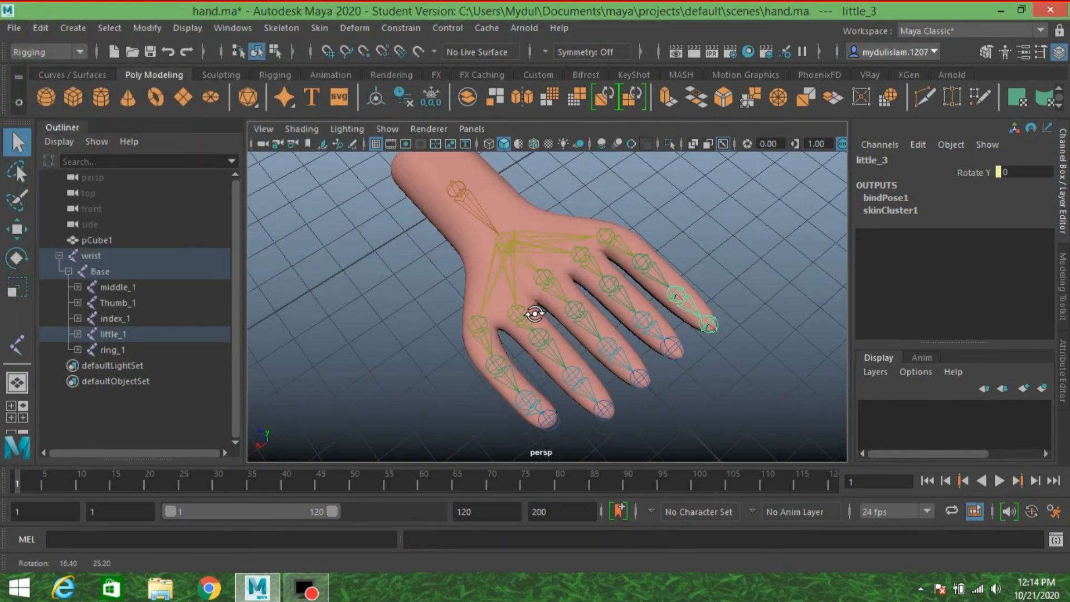
click(610, 236)
click(578, 259)
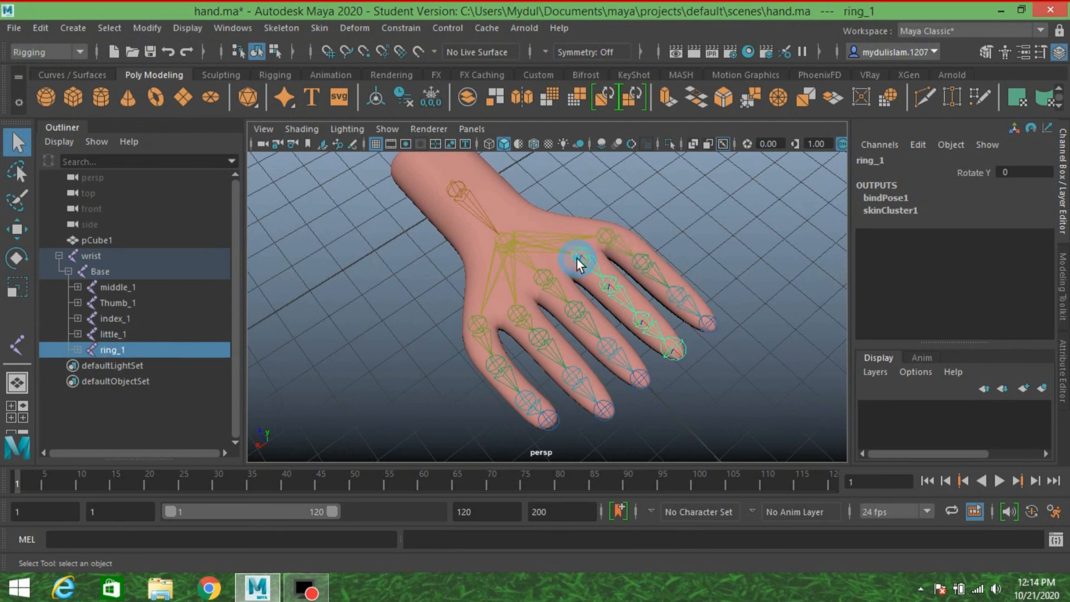
click(600, 238)
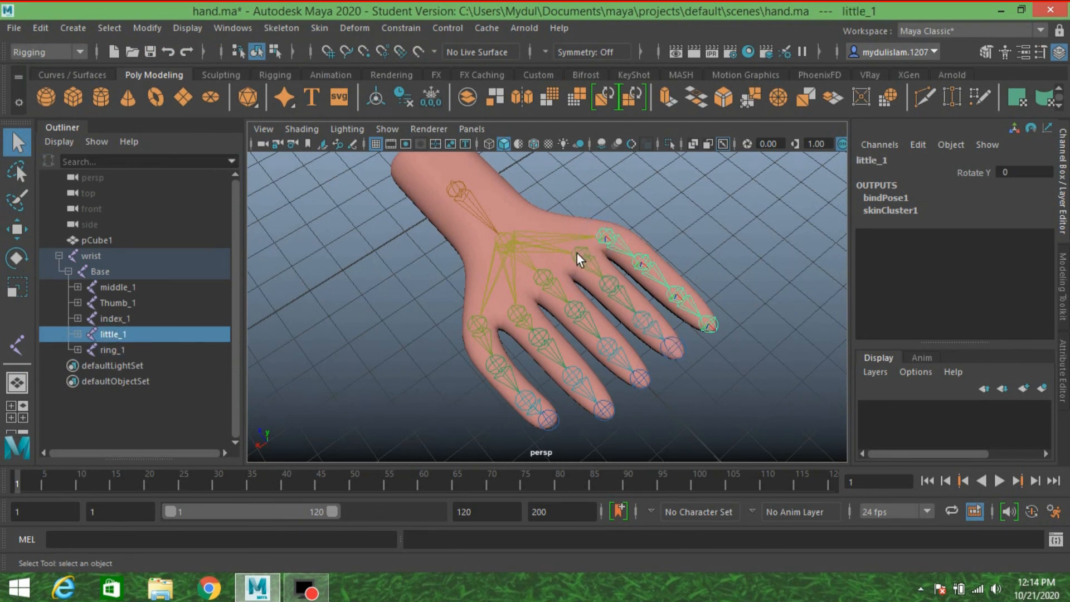
shift+click(581, 256)
shift+click(545, 278)
shift+click(521, 314)
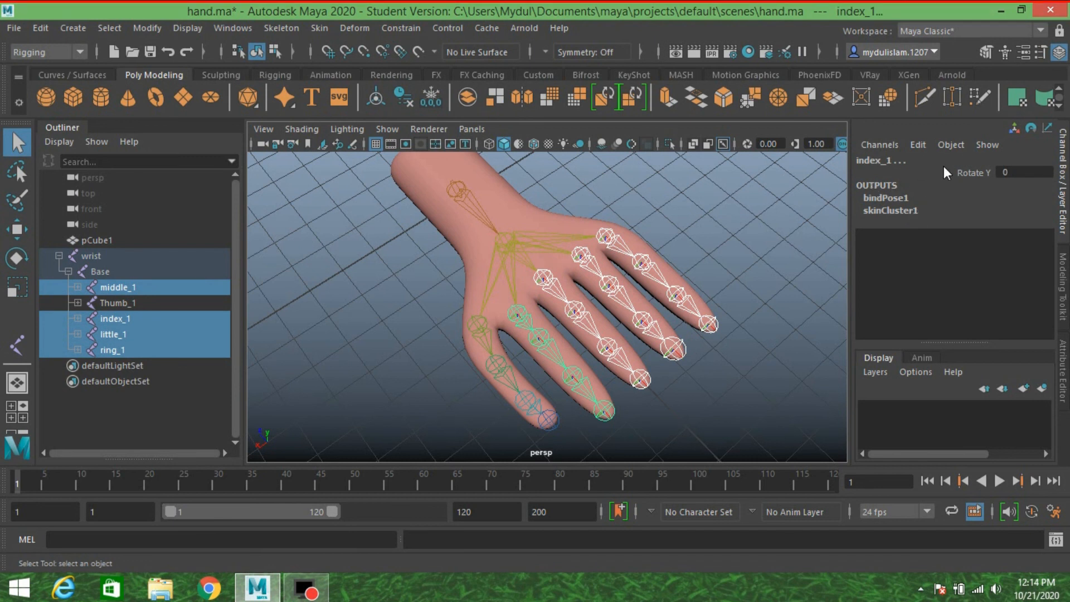
click(973, 173)
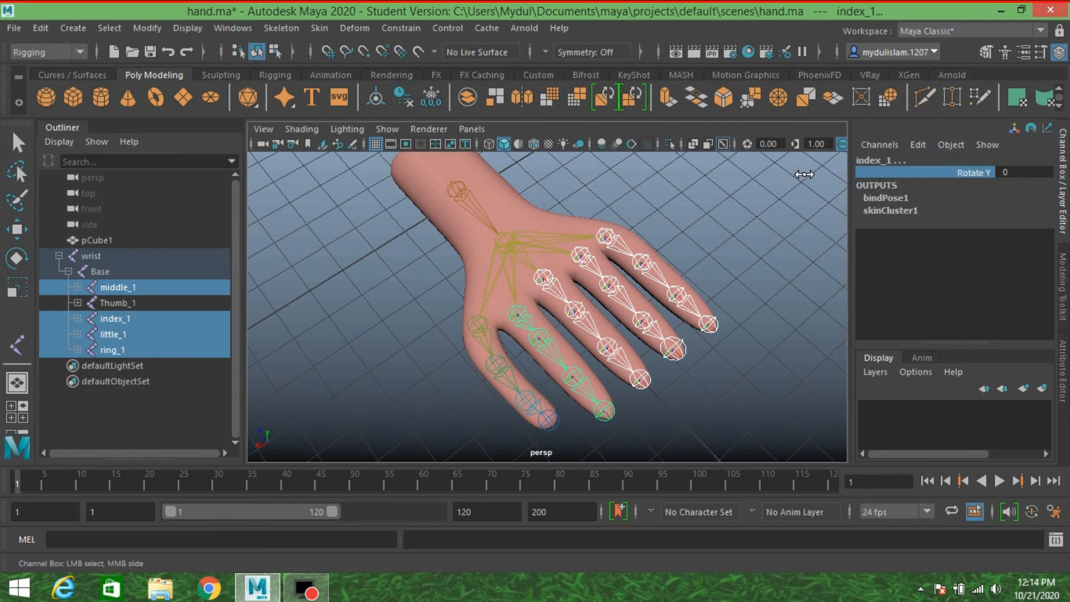
middle_drag(804, 174, 778, 219)
mouse_move(684, 240)
alt+mouse_down()
mouse_move(678, 246)
mouse_move(717, 222)
mouse_move(701, 228)
alt+mouse_up()
scroll(698, 226, up, 5)
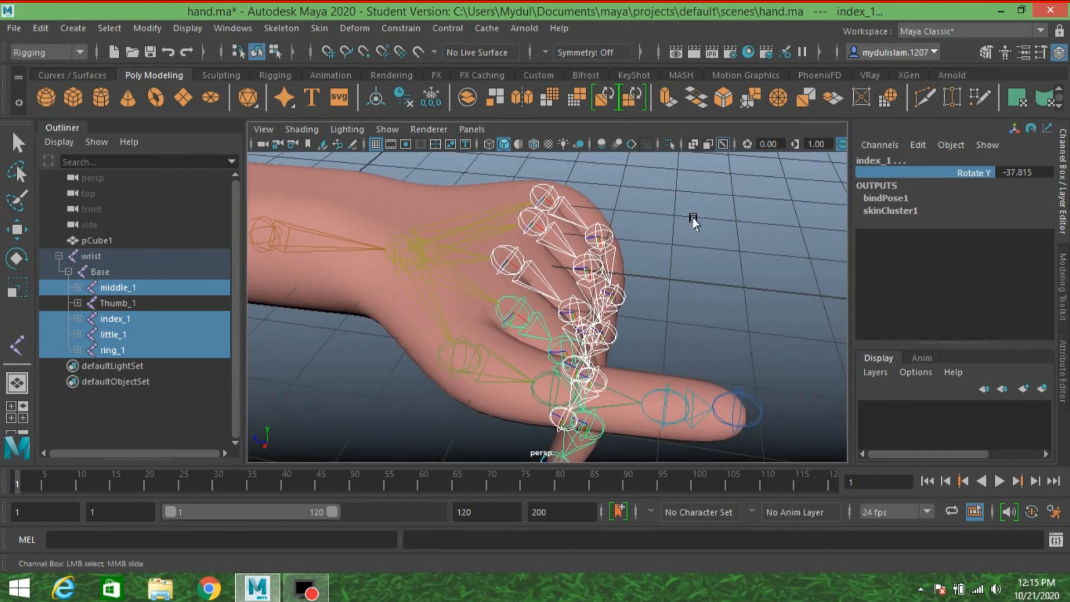
Step: Test the thumb's bending in both directions with Thumb_1's Rotate Z, ending curled inward at about -42.4
key(q)
click(454, 369)
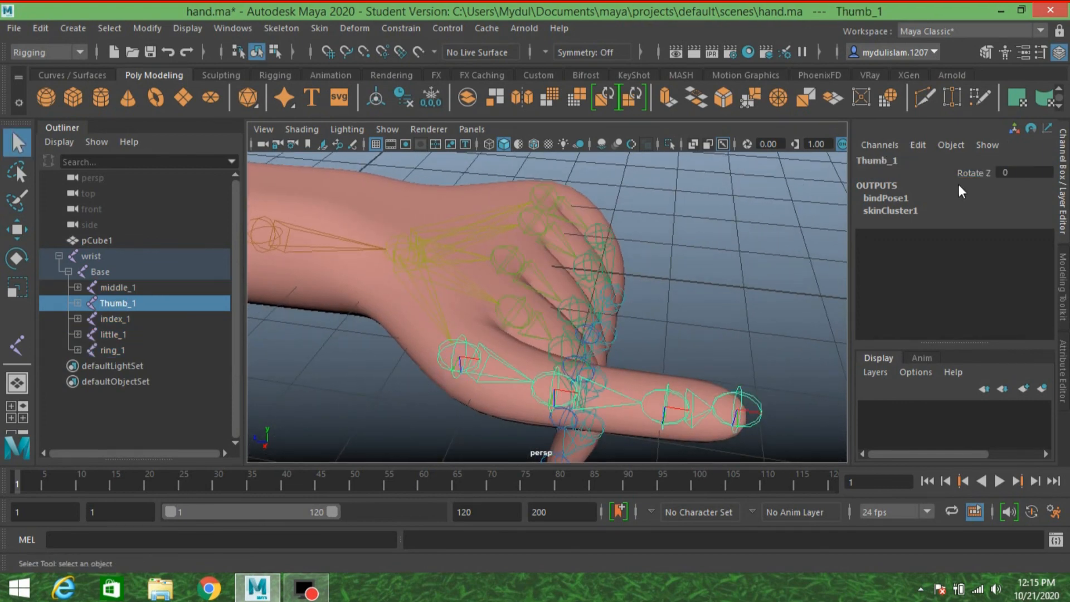
click(973, 173)
middle_drag(784, 179, 830, 190)
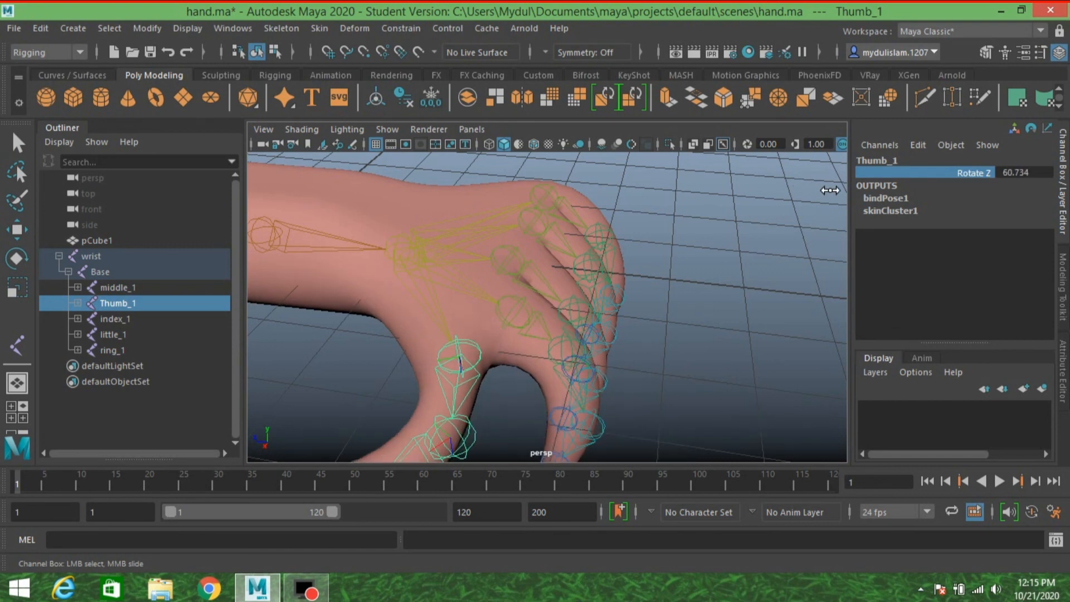
scroll(698, 220, down, 5)
alt+drag(716, 222, 591, 245)
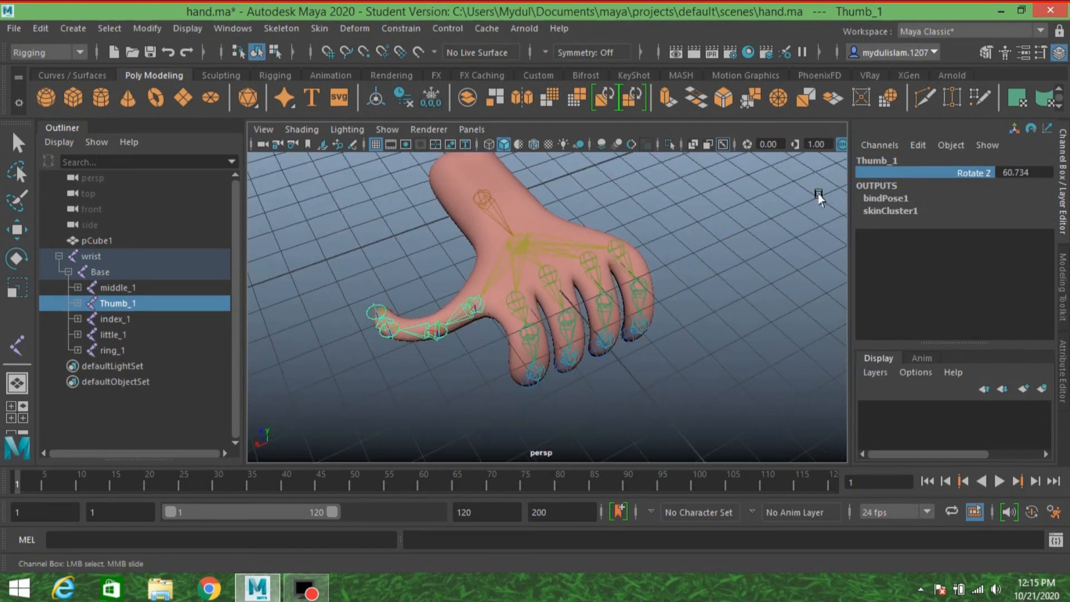
middle_drag(826, 184, 759, 194)
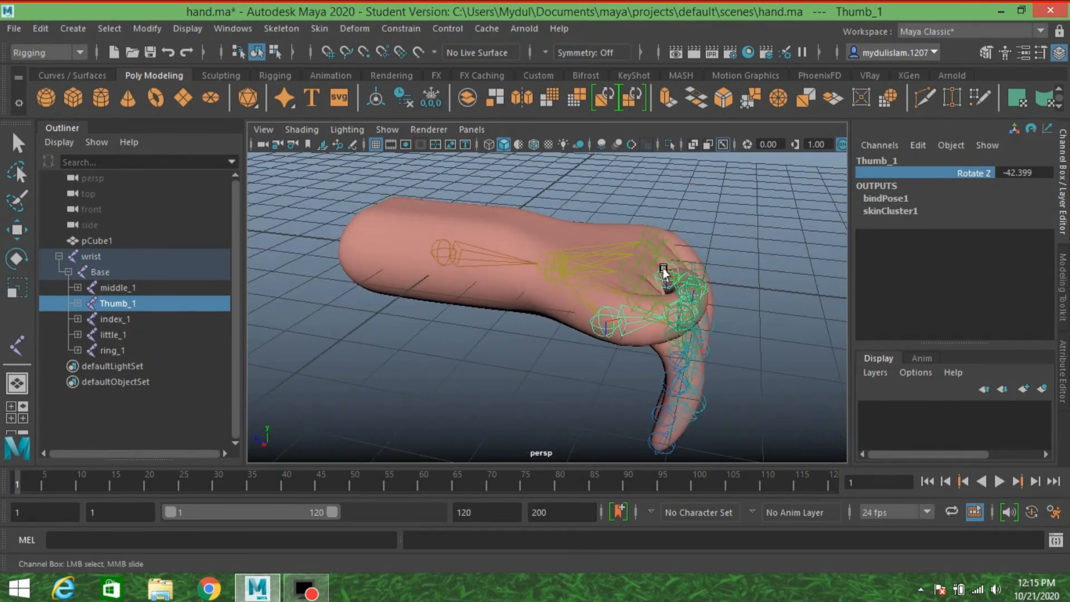
scroll(624, 272, down, 3)
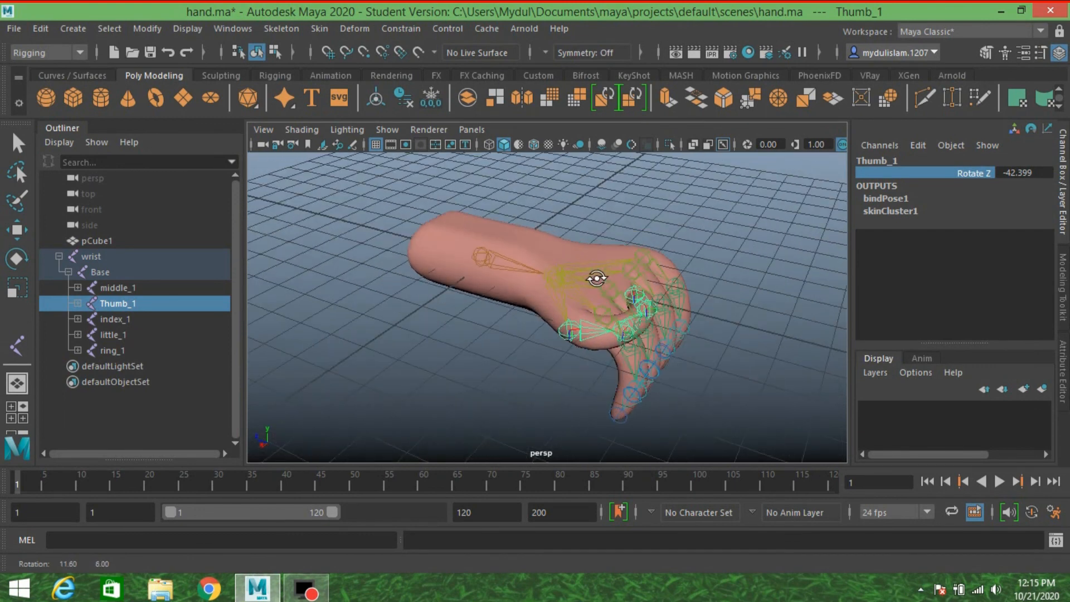